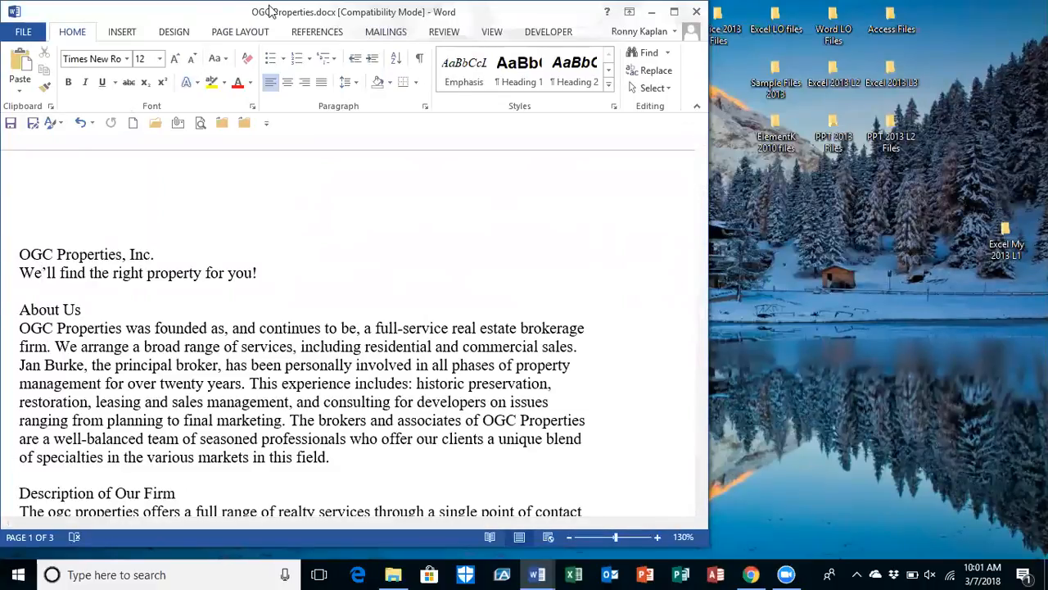
# Move the OGC Properties.docx window towards the middle of the desktop and maximize it
pyautogui.moveTo(575, 21); pyautogui.dragTo(710, 71)
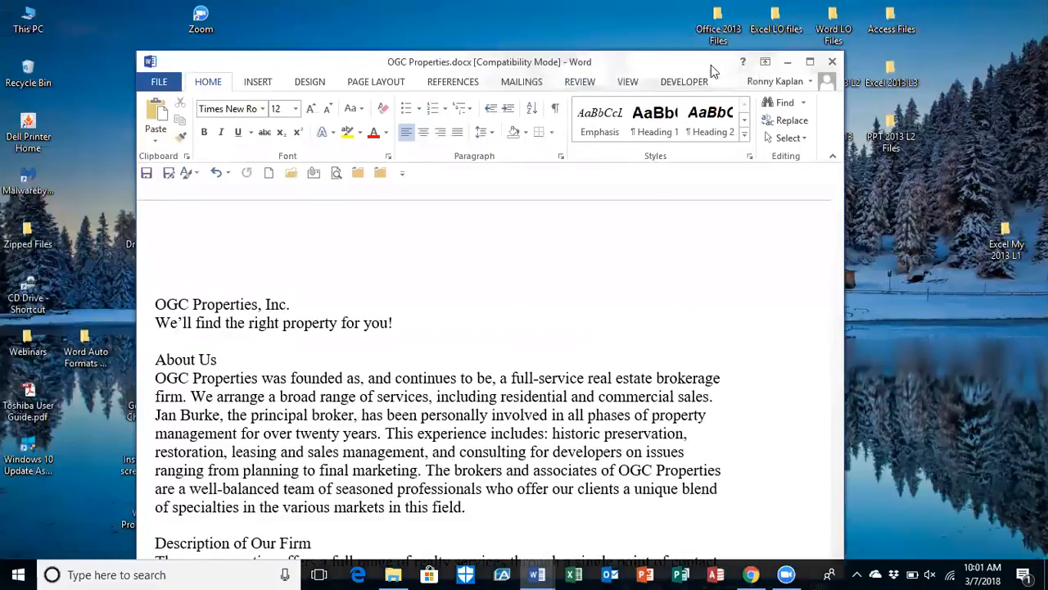
pyautogui.click(809, 62)
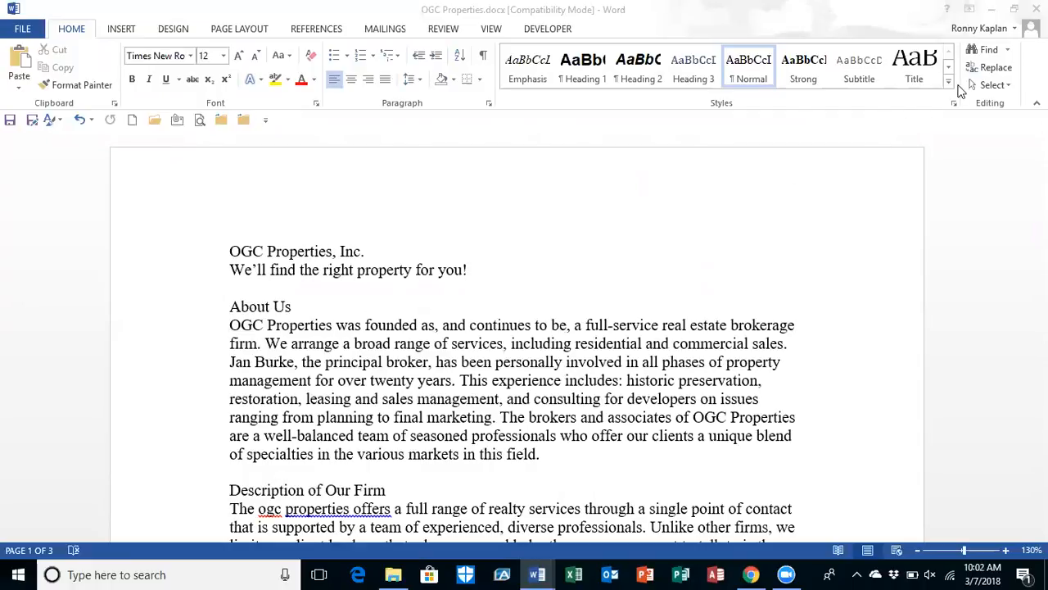
# Save the body paragraph under About Us to the Quick Parts gallery with the name Co Intro
pyautogui.tripleClick(395, 350)
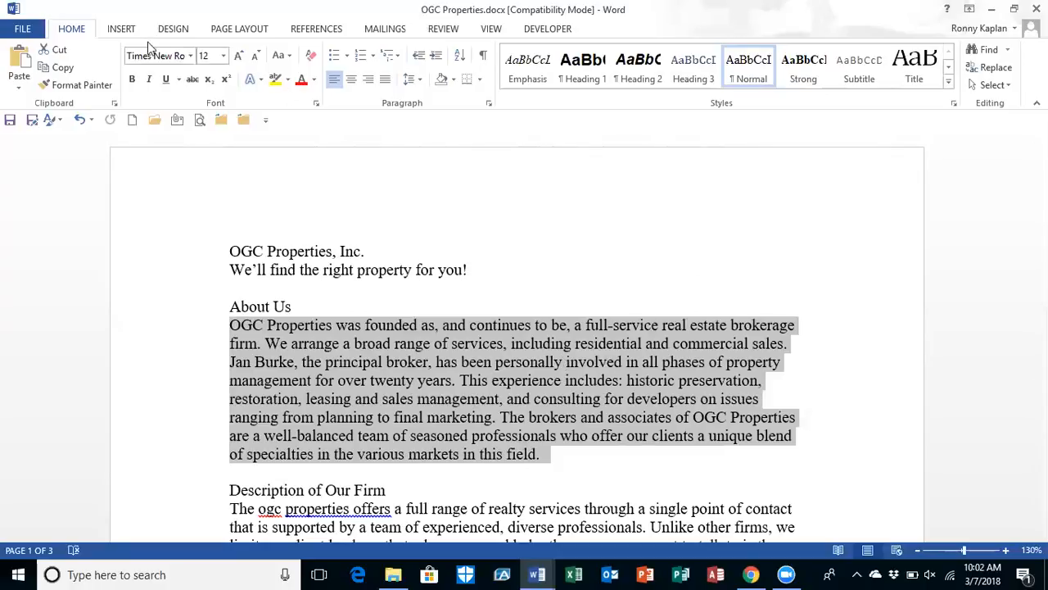
pyautogui.click(118, 31)
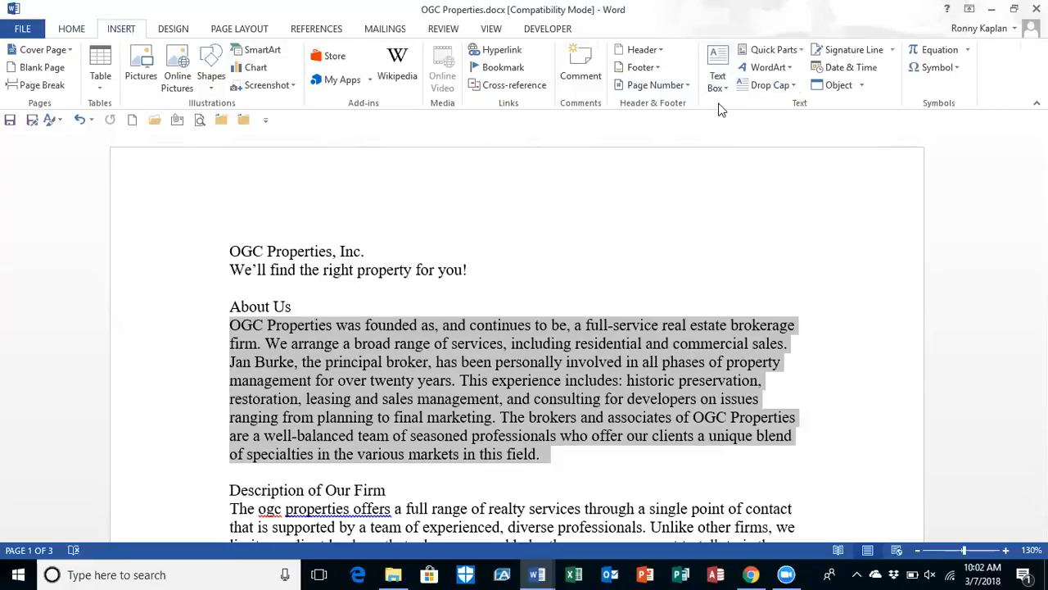
pyautogui.click(801, 52)
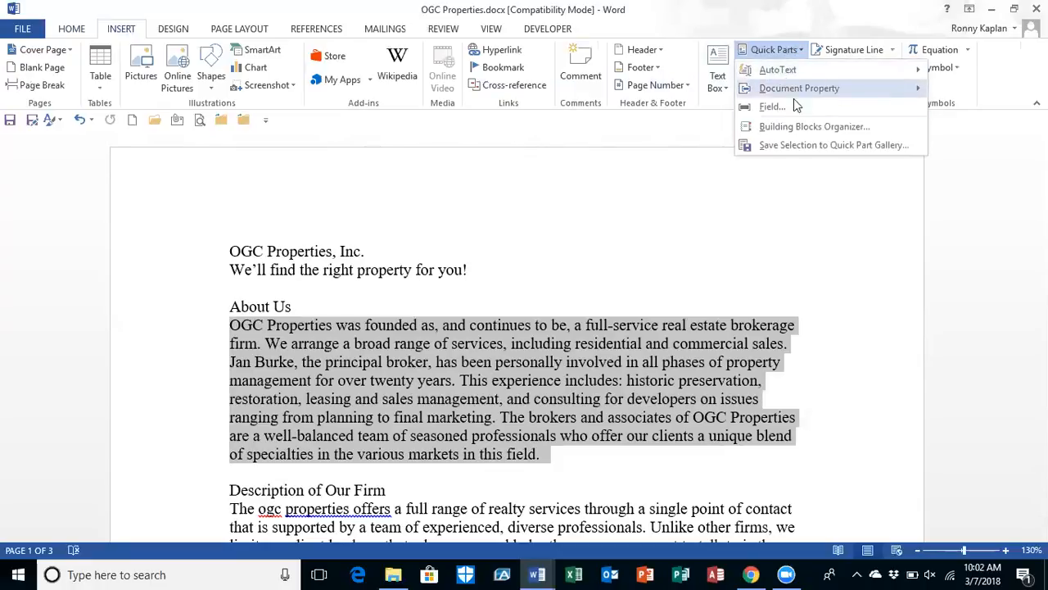
pyautogui.click(808, 144)
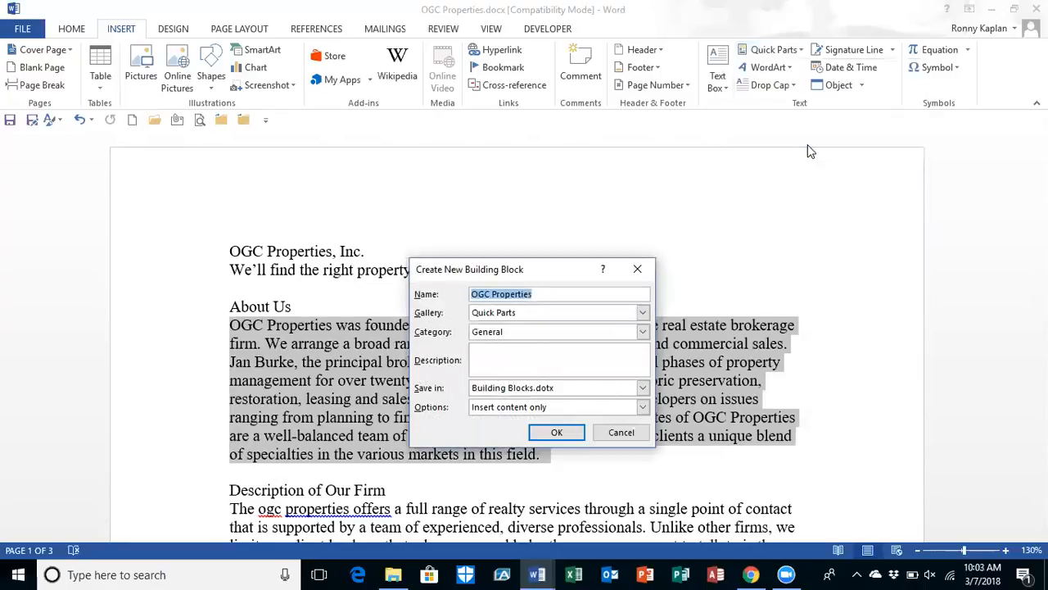
pyautogui.click(540, 293)
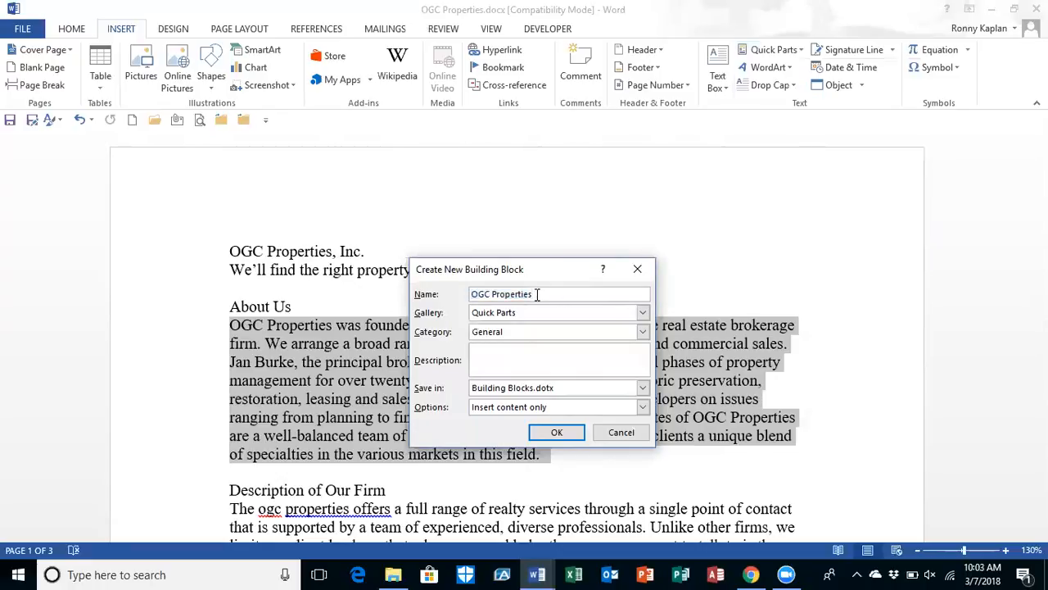
pyautogui.moveTo(537, 294); pyautogui.dragTo(447, 295)
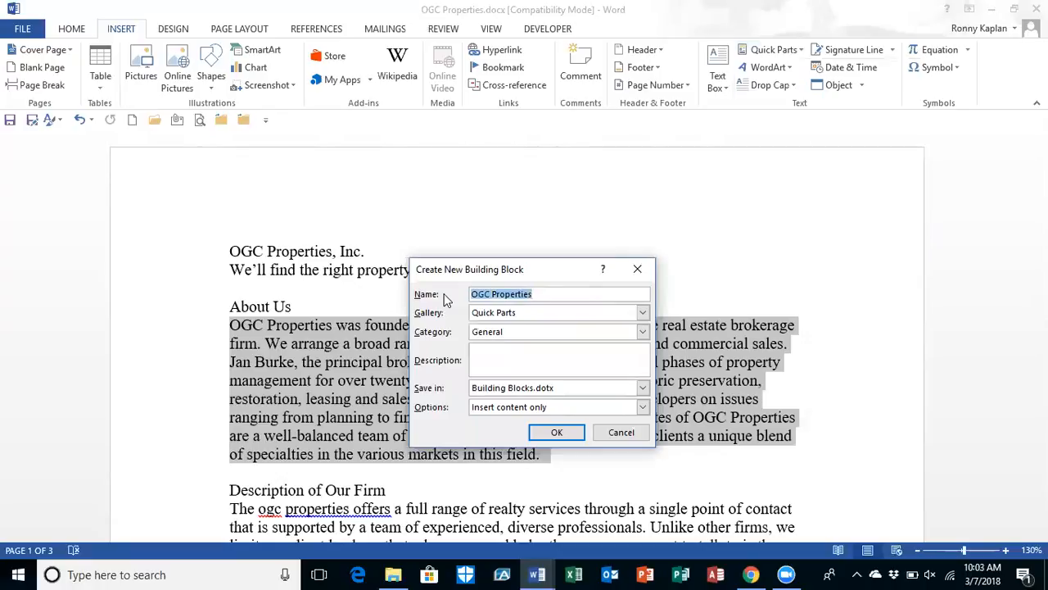
pyautogui.write('Co In')
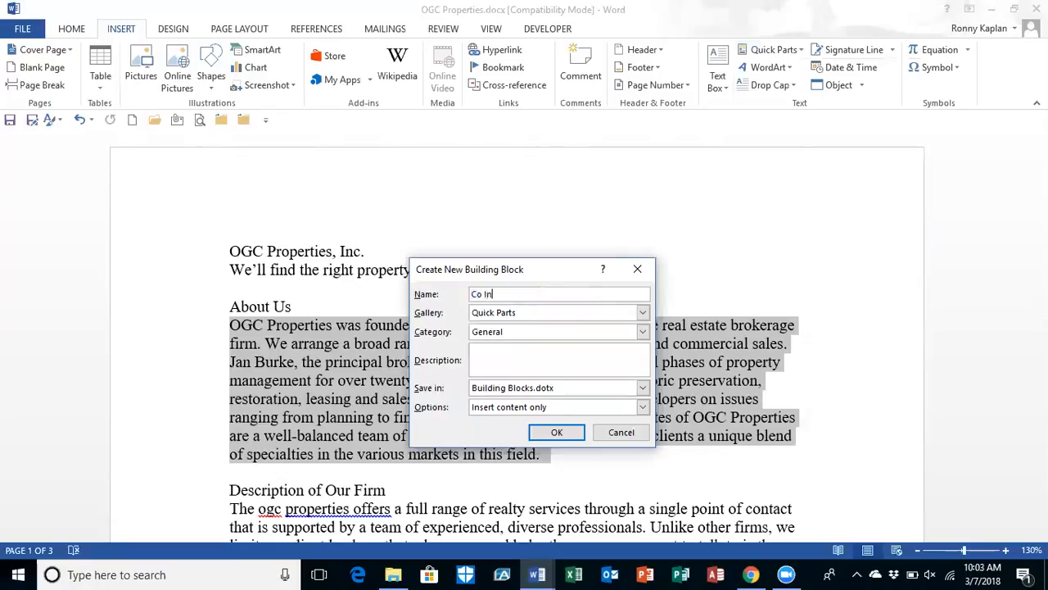
pyautogui.write('tro')
pyautogui.click(565, 433)
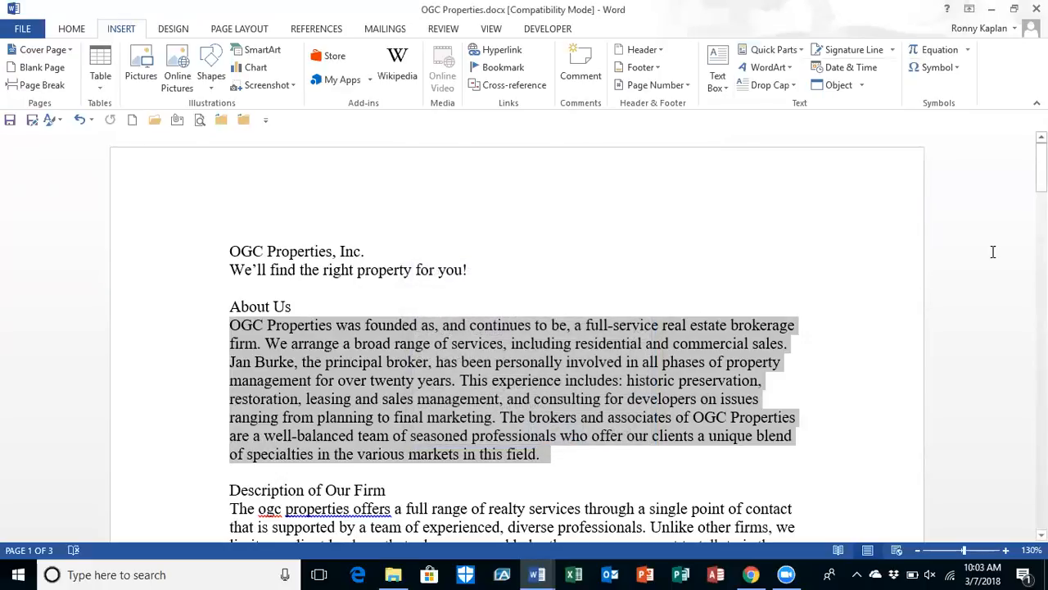
# Insert the Co Intro quick part at the very end of OGC Properties.docx, below San Antonio
pyautogui.hotkey('ctrl', 'End')
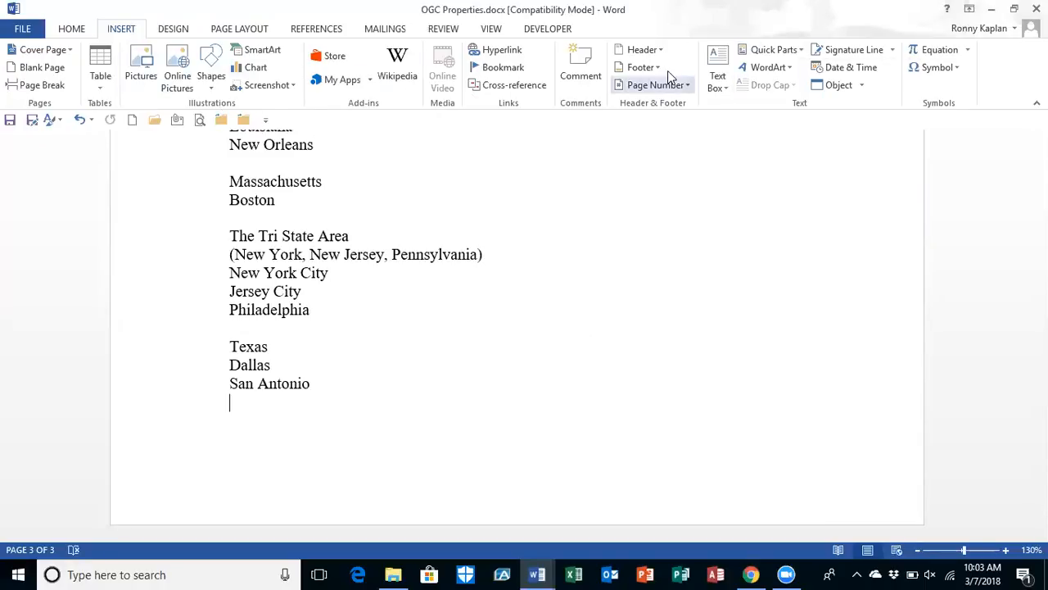
pyautogui.click(799, 51)
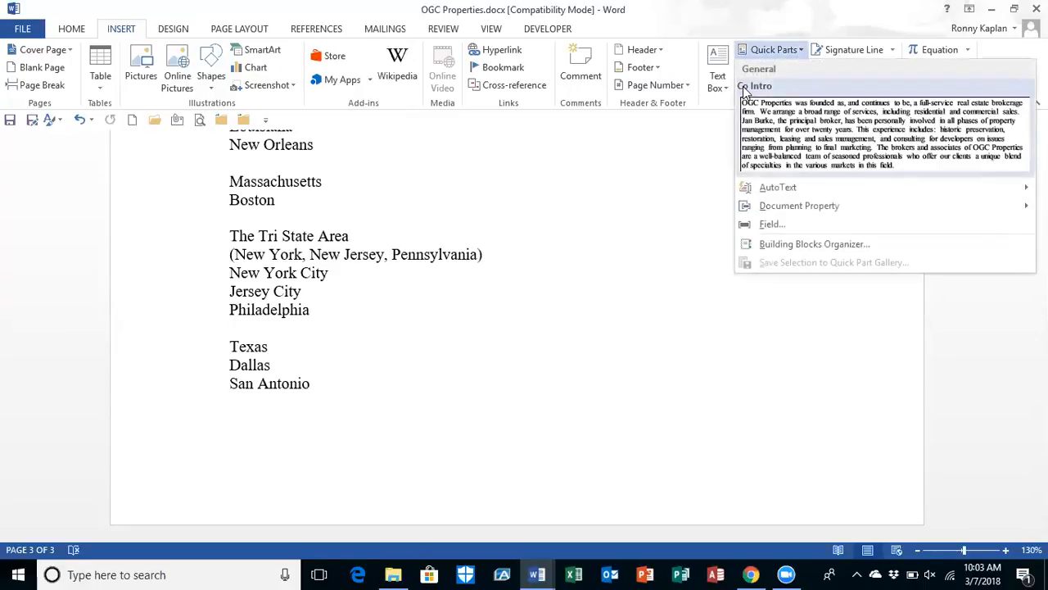
pyautogui.click(893, 131)
pyautogui.scroll(5, 524, 328)
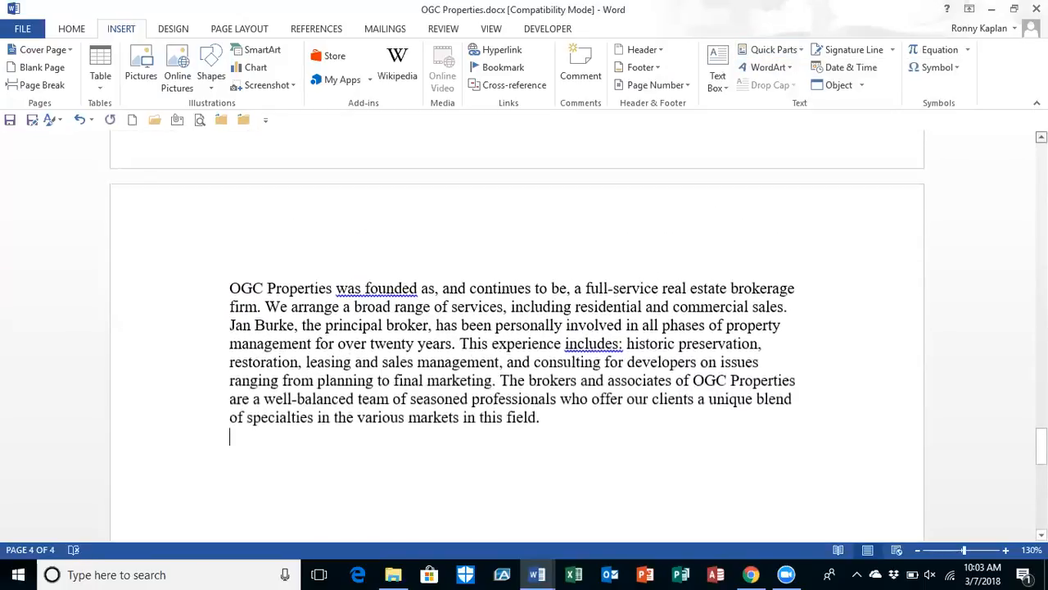
pyautogui.scroll(1, 652, 407)
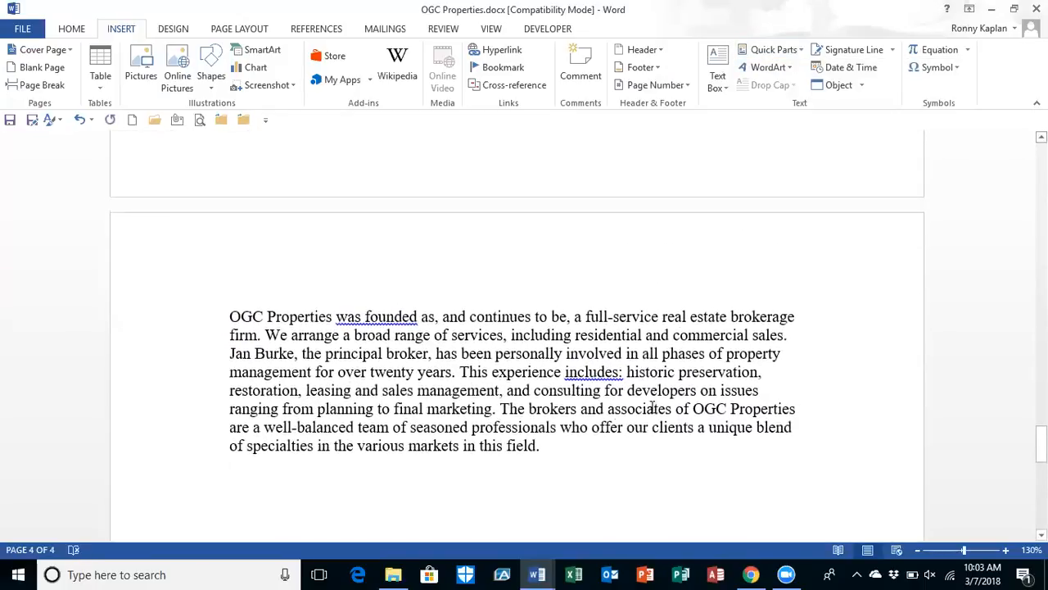
# Create a new blank document and insert the Co Intro quick part into it
pyautogui.click(133, 121)
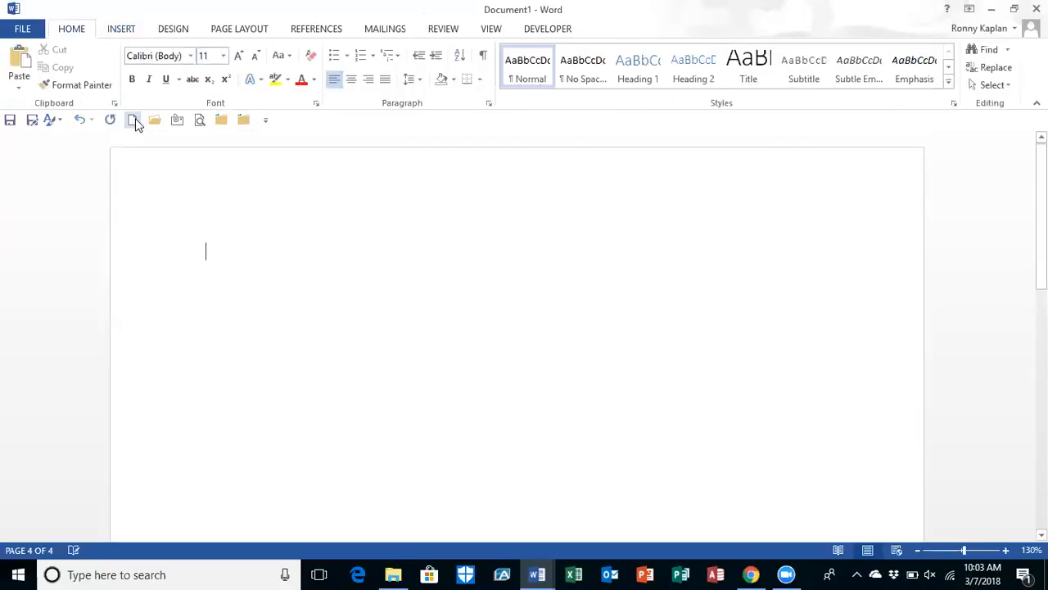
pyautogui.click(124, 30)
pyautogui.click(770, 52)
pyautogui.click(801, 117)
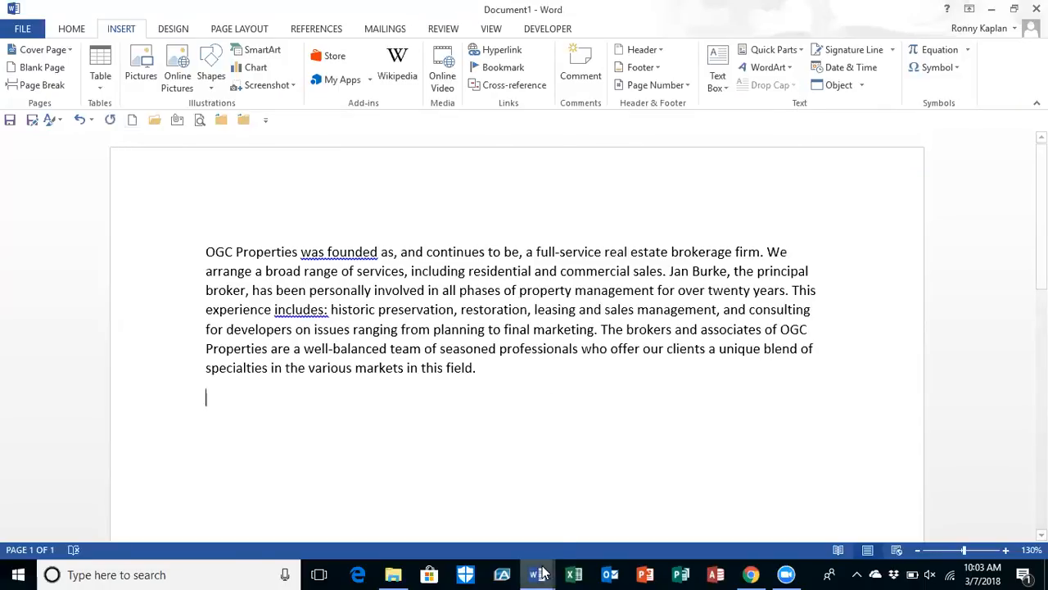
# In OGC Logo Doc.docx, save the globe logo picture to the Quick Parts gallery with the name Logo
pyautogui.moveTo(537, 574)
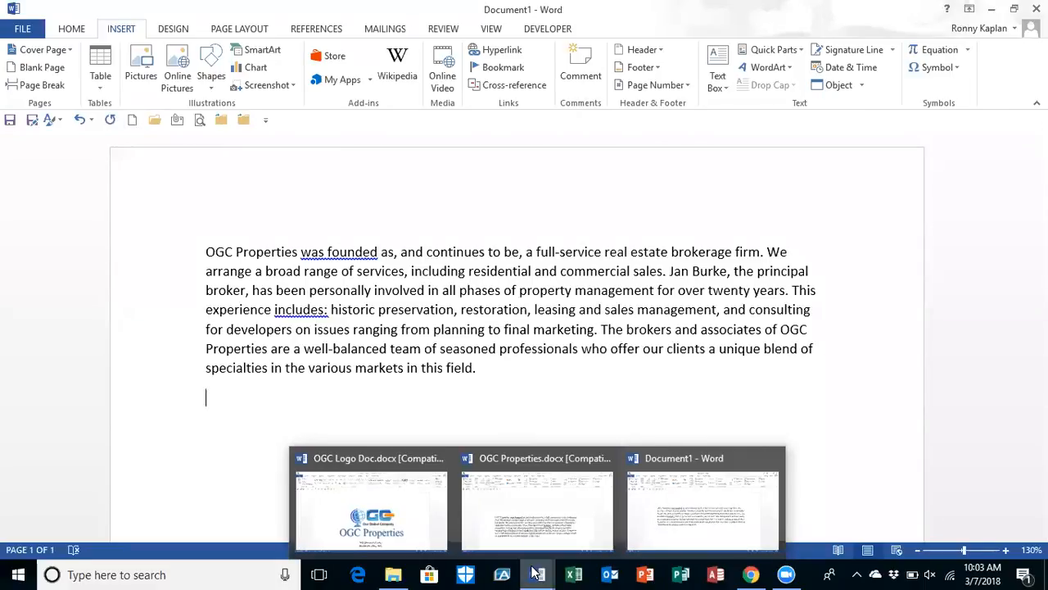
pyautogui.click(388, 518)
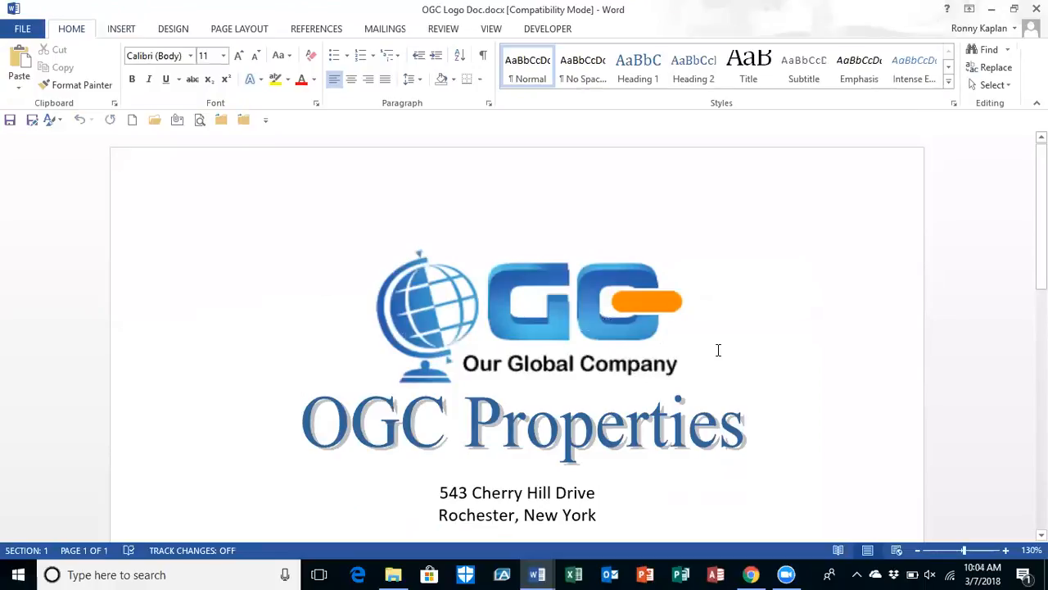
pyautogui.click(526, 275)
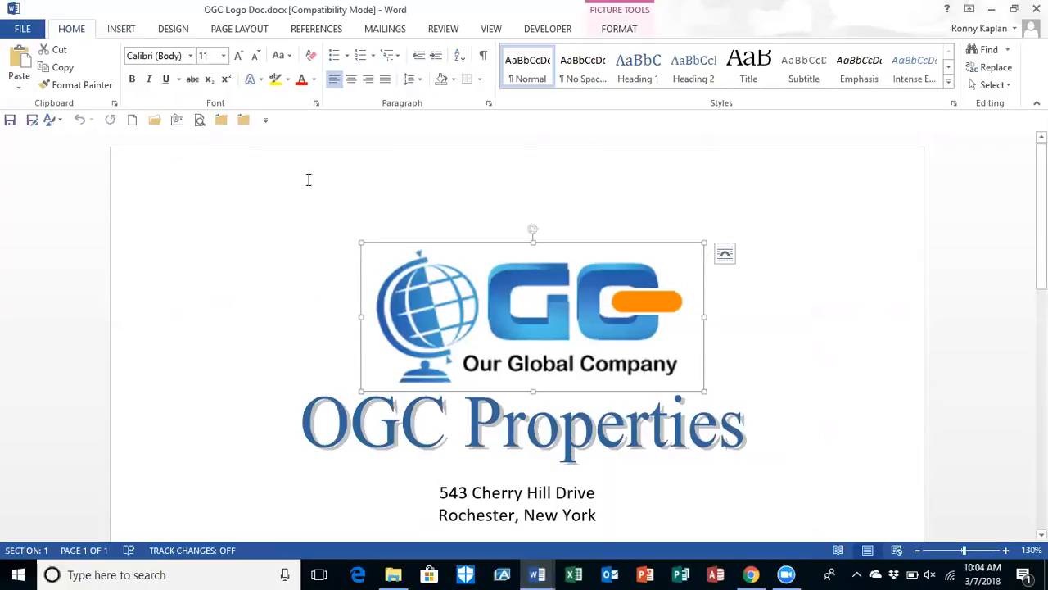
pyautogui.click(126, 31)
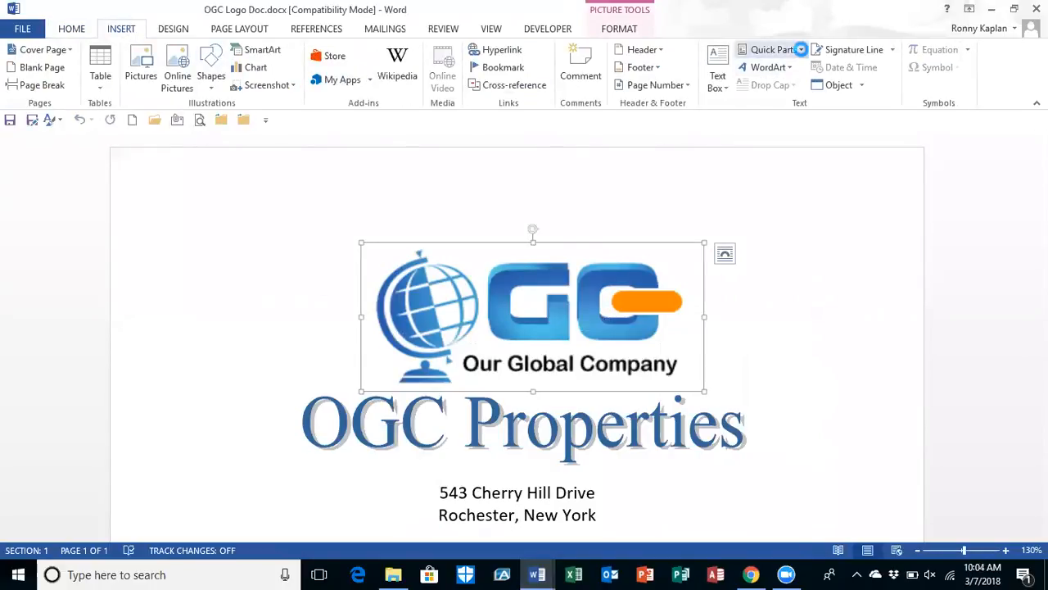
pyautogui.click(801, 52)
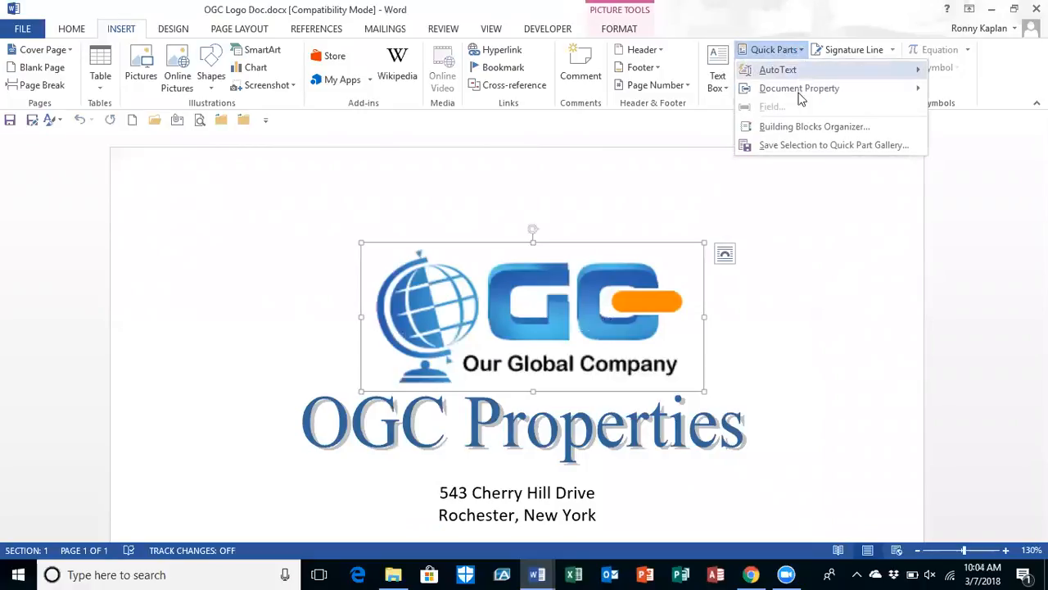
pyautogui.click(792, 146)
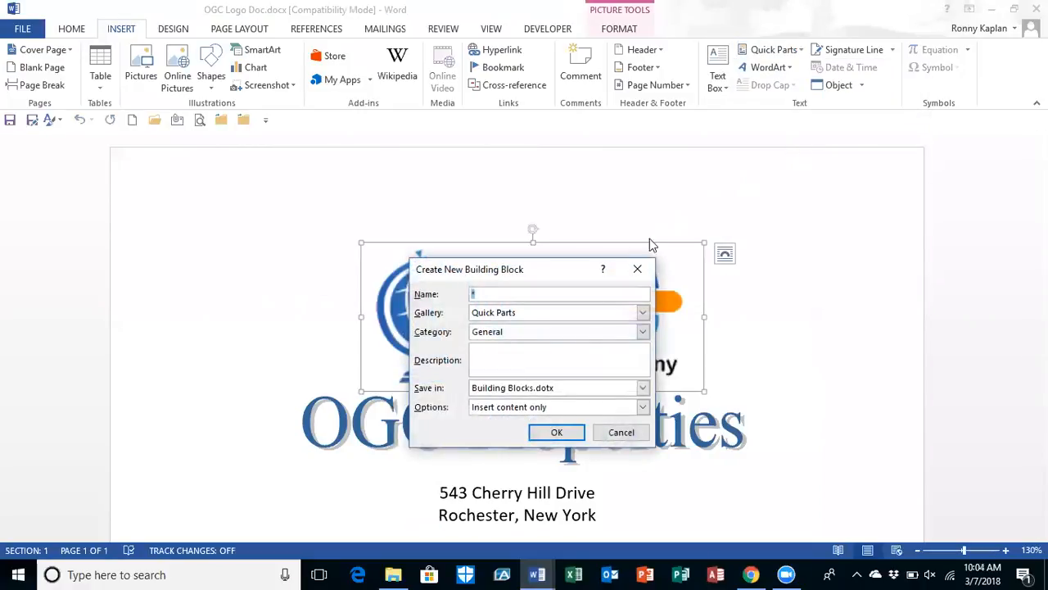
pyautogui.write('Logo')
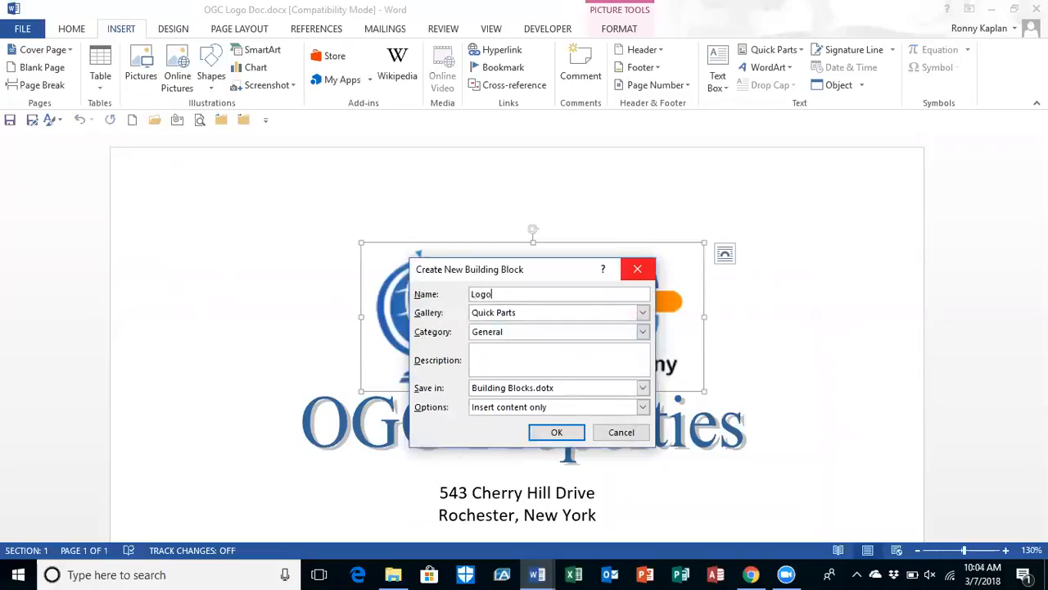
pyautogui.click(571, 431)
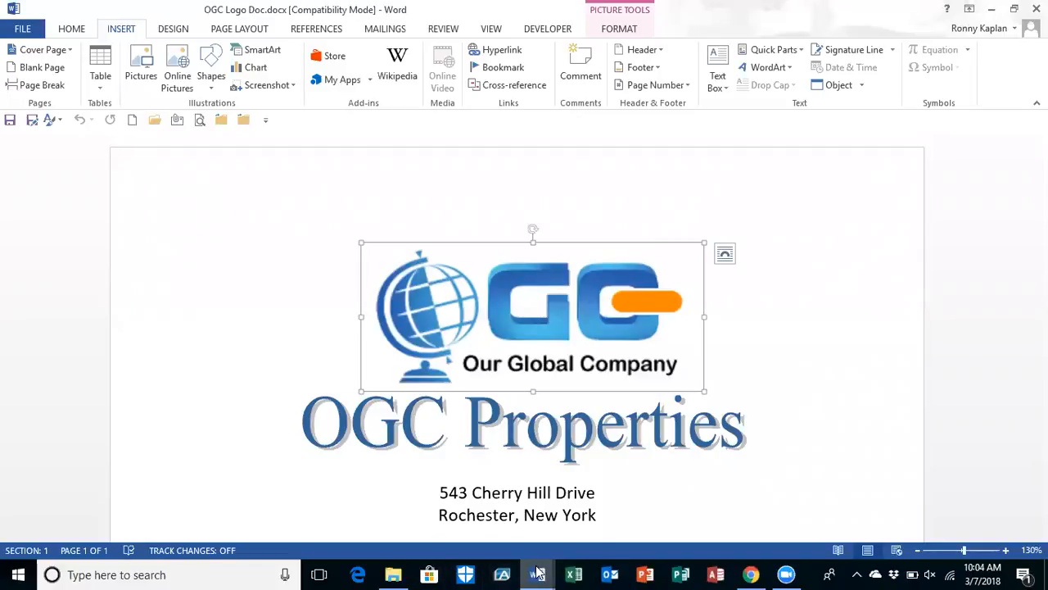
# In OGC Properties.docx, add an empty line above the inserted company paragraph on page 4 and place the cursor there
pyautogui.moveTo(538, 573)
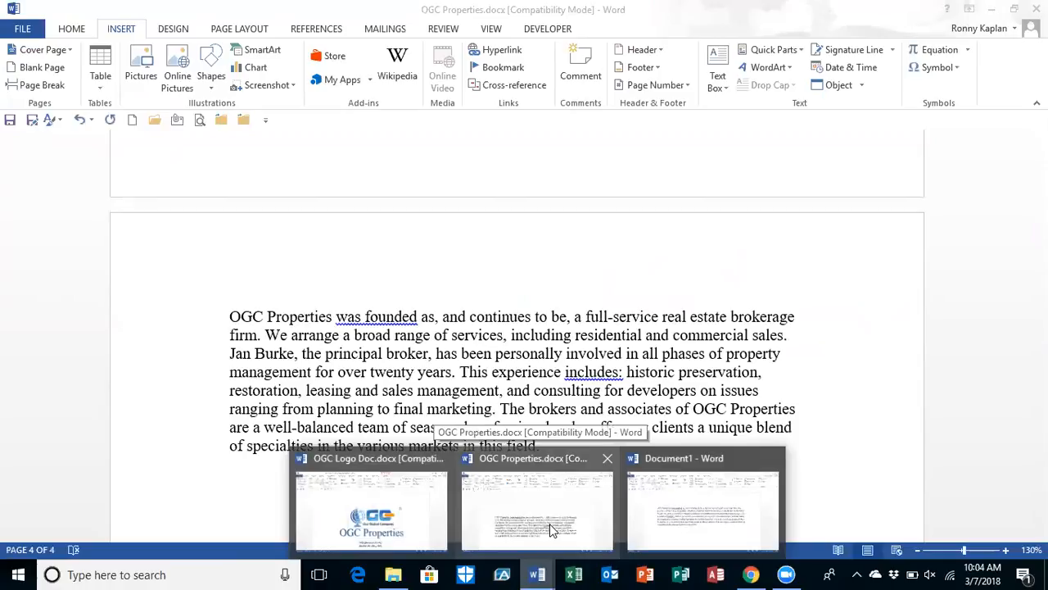
pyautogui.click(551, 531)
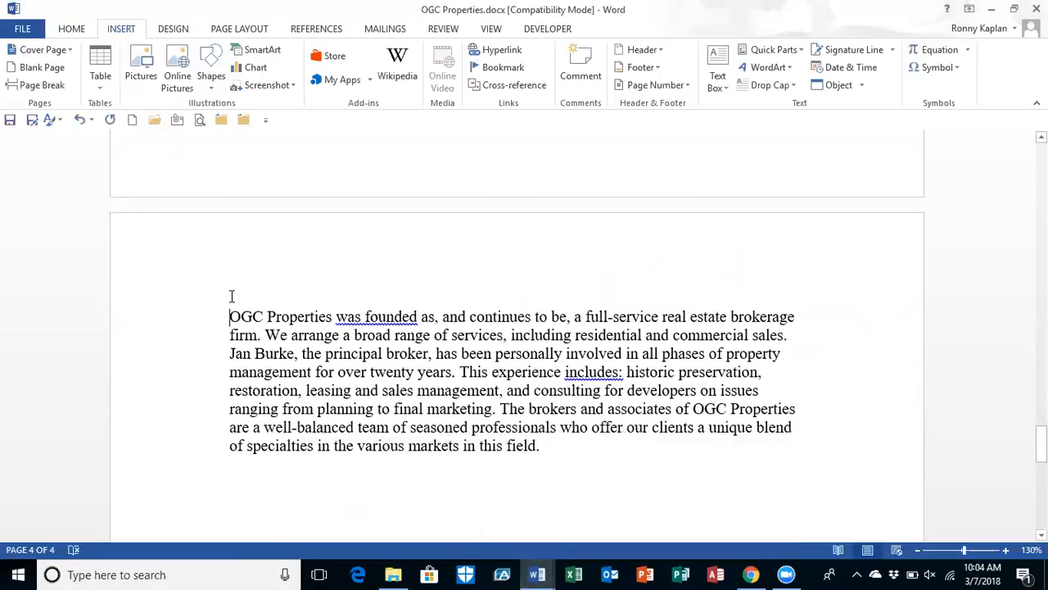
pyautogui.press('Return')
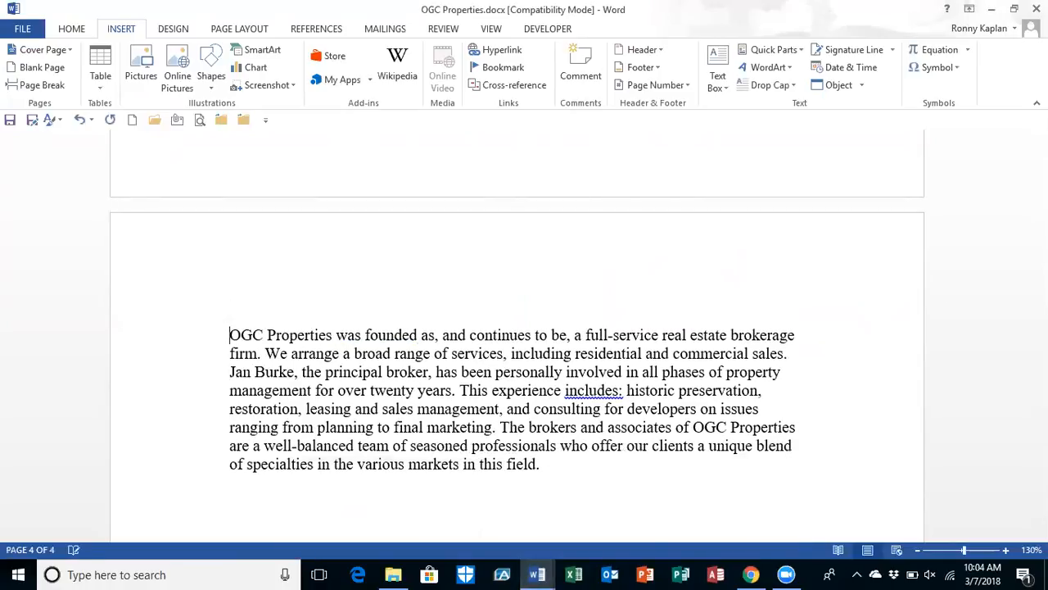
pyautogui.press('Up')
pyautogui.press('Up')
pyautogui.press('Up')
pyautogui.press('Up')
pyautogui.press('Up')
pyautogui.press('Up')
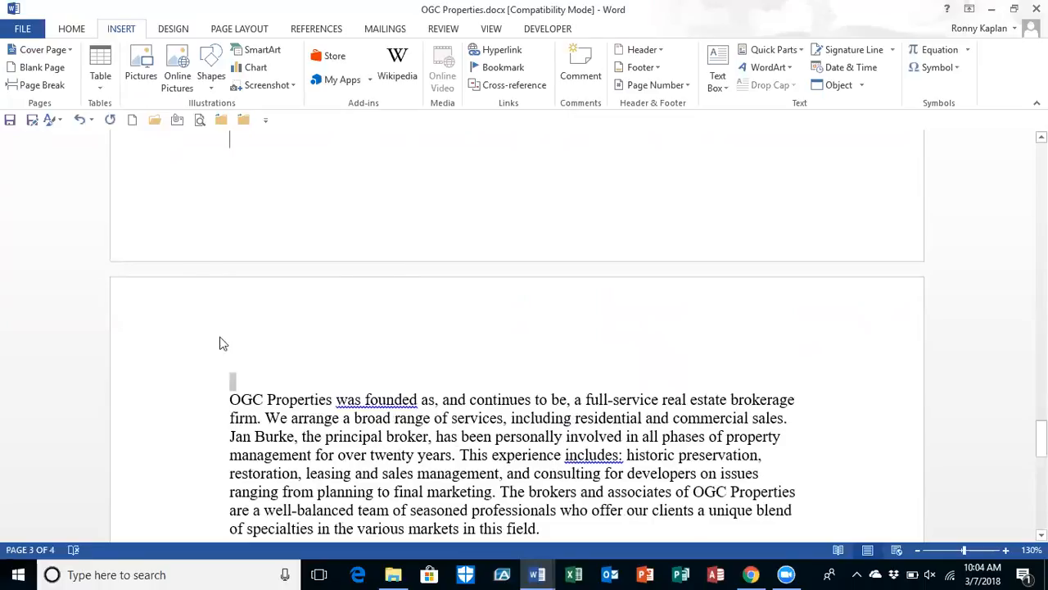
pyautogui.click(235, 346)
# In Document1, add an empty line above the company paragraph and check the Quick Parts gallery for the Logo entry
pyautogui.moveTo(534, 574)
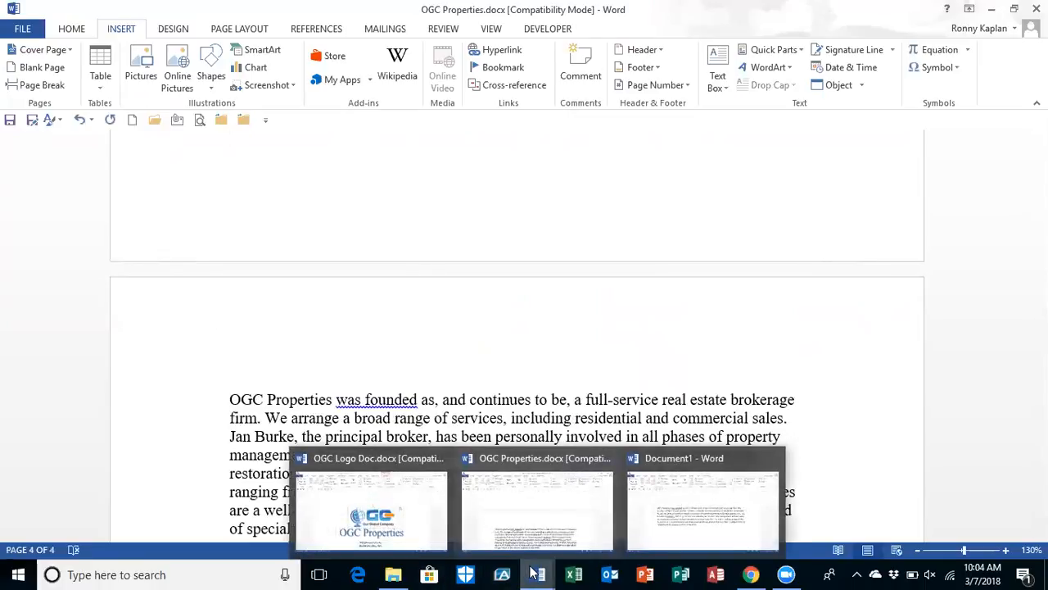
pyautogui.click(652, 530)
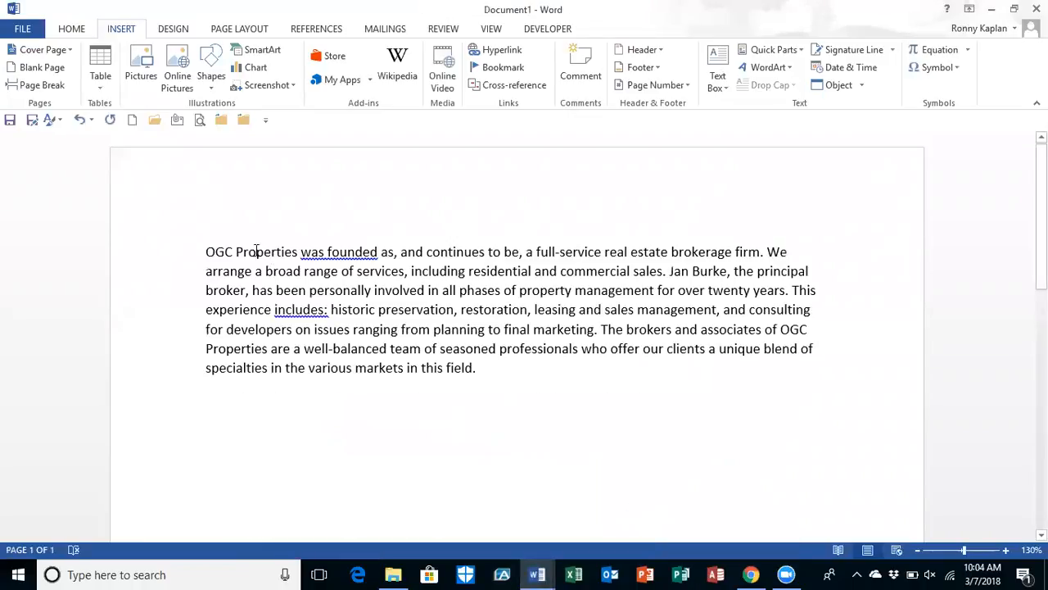
pyautogui.click(201, 246)
pyautogui.press('Return')
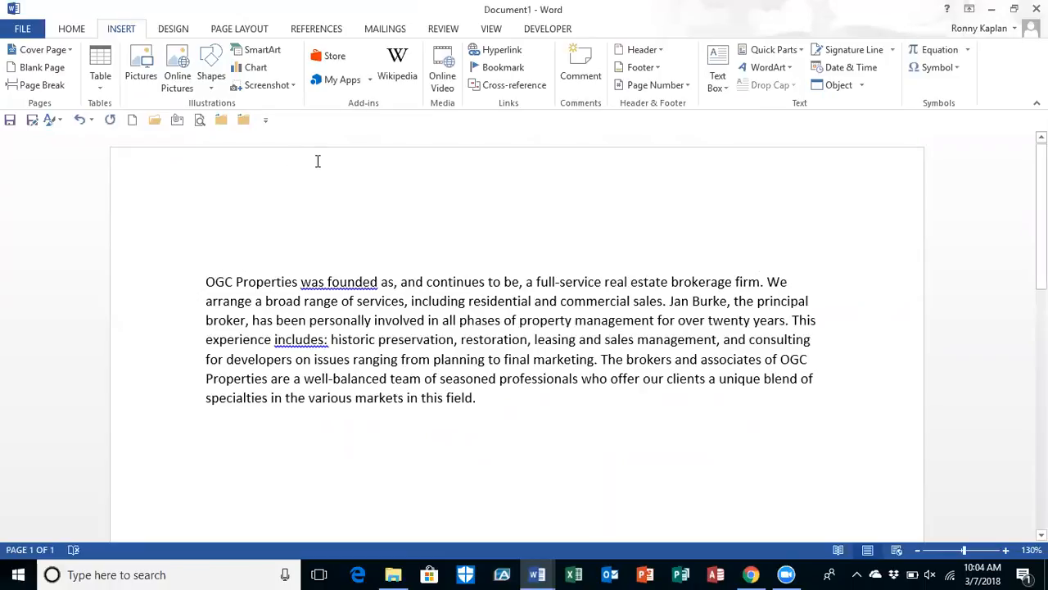
pyautogui.click(773, 50)
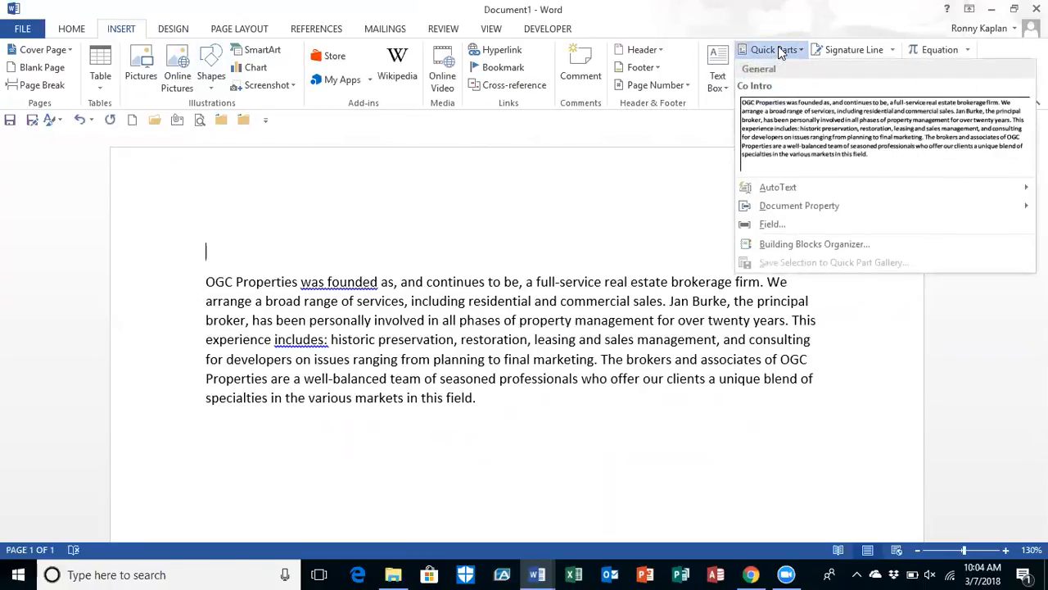
pyautogui.click(778, 50)
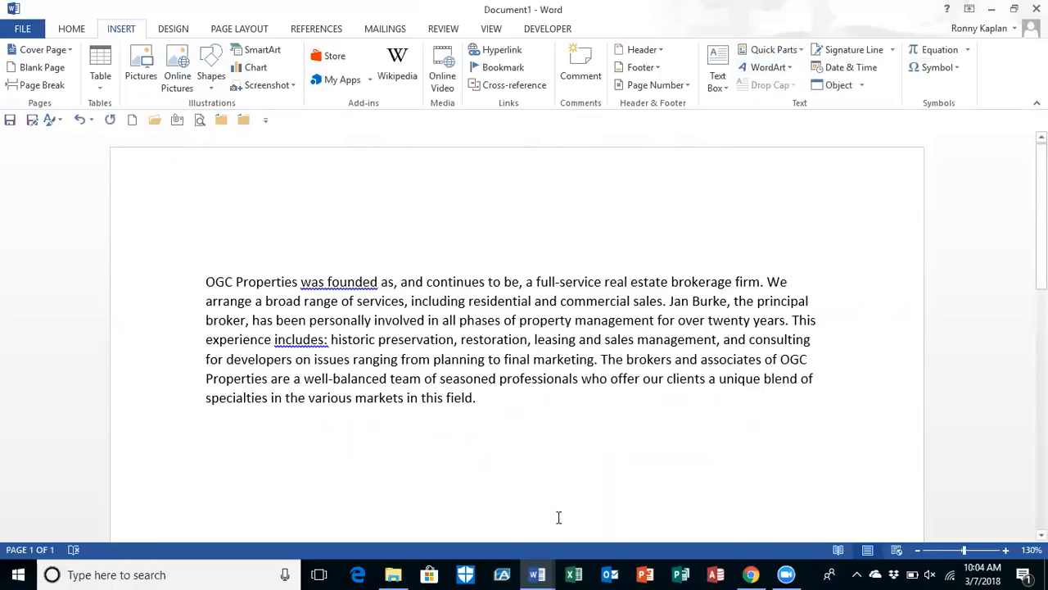
# Check which entries the Quick Parts gallery offers in OGC Properties.docx and in OGC Logo Doc.docx
pyautogui.moveTo(537, 574)
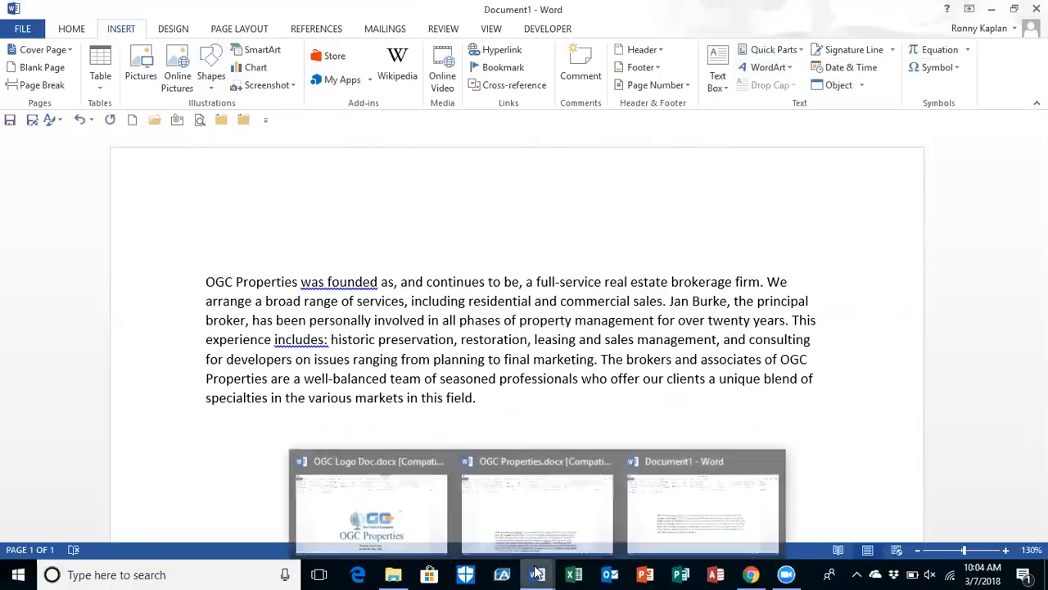
pyautogui.click(528, 518)
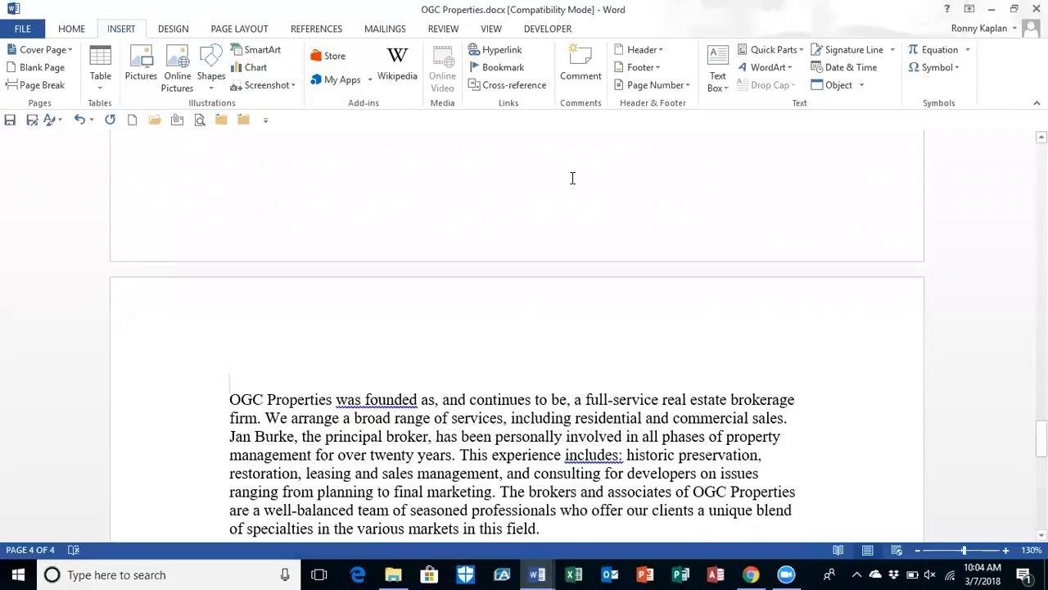
pyautogui.click(796, 51)
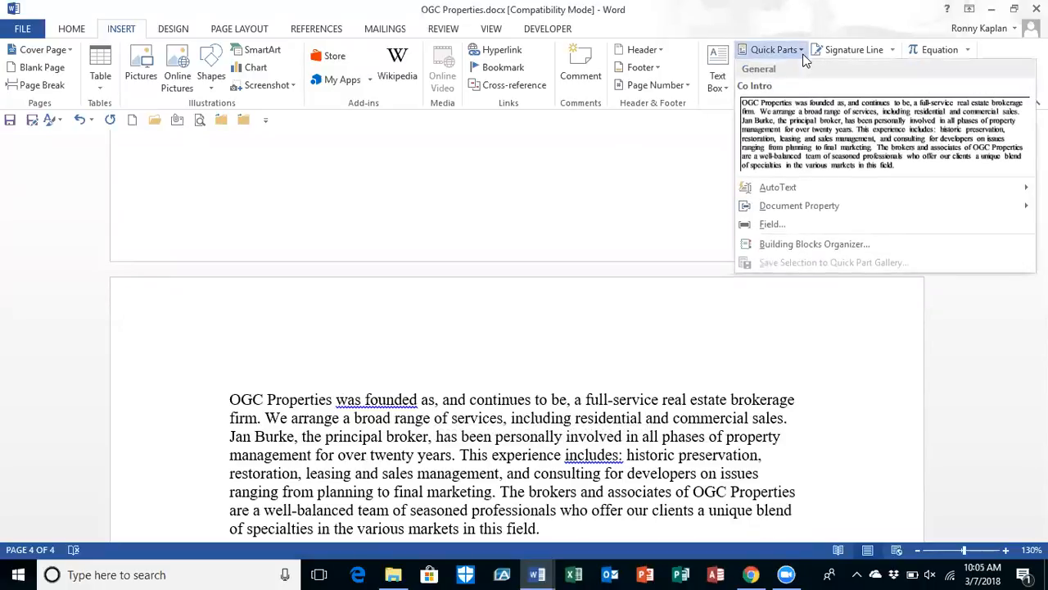
pyautogui.click(595, 418)
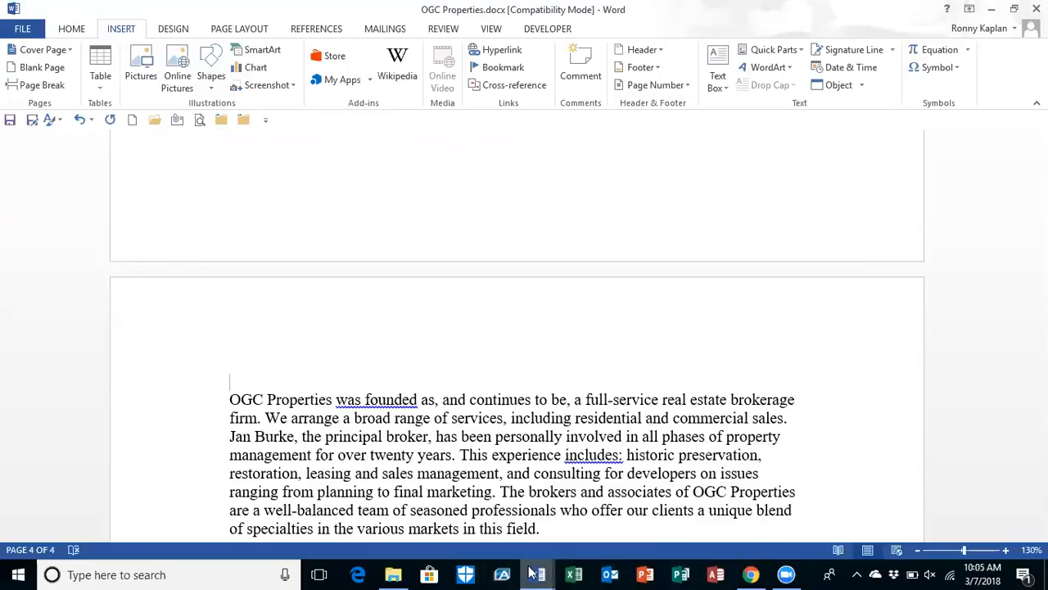
pyautogui.moveTo(534, 573)
pyautogui.click(417, 519)
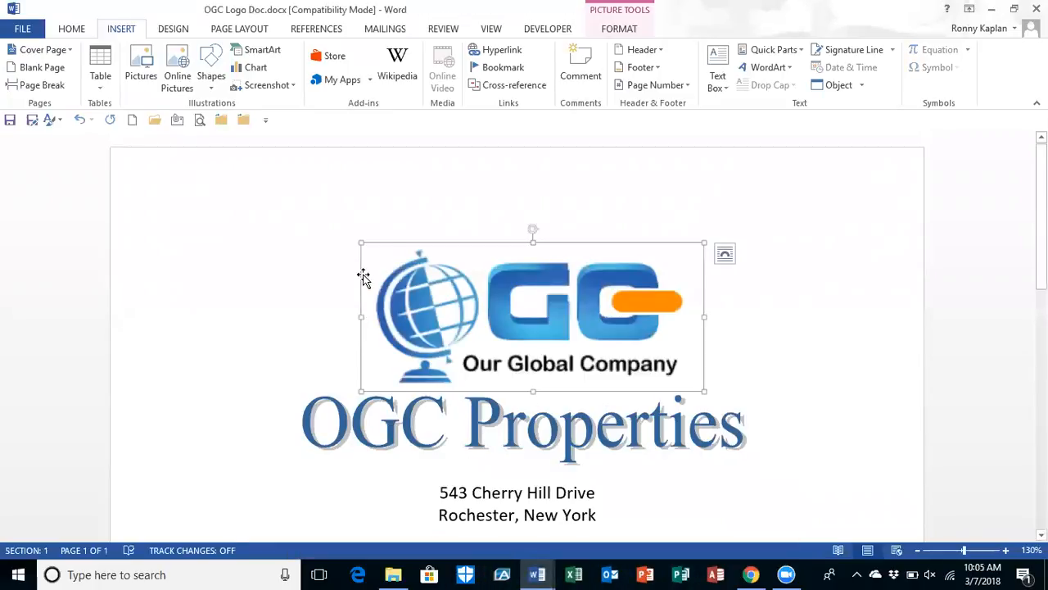
pyautogui.click(791, 50)
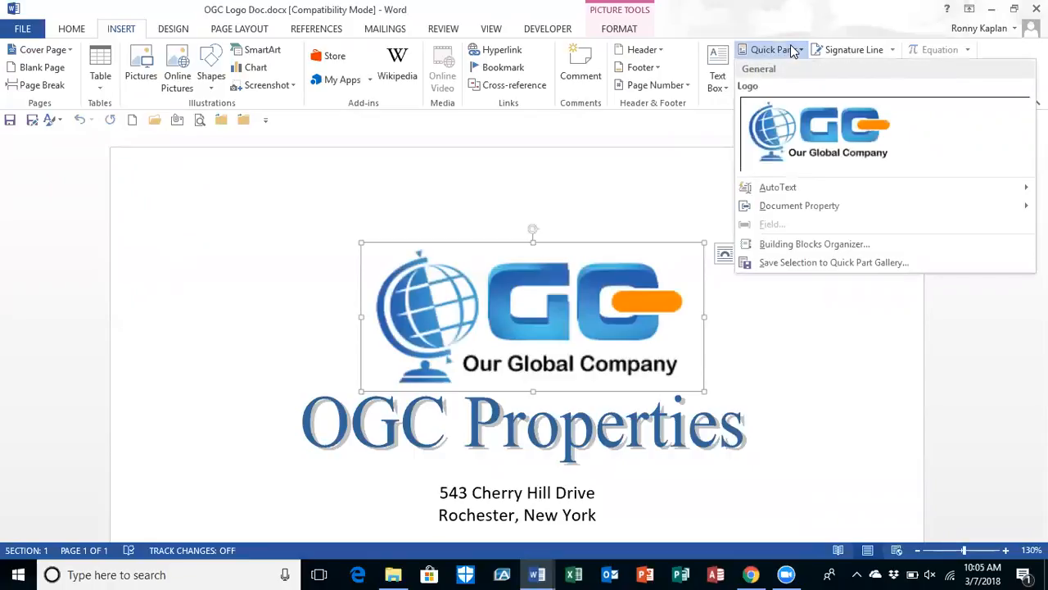
pyautogui.click(513, 346)
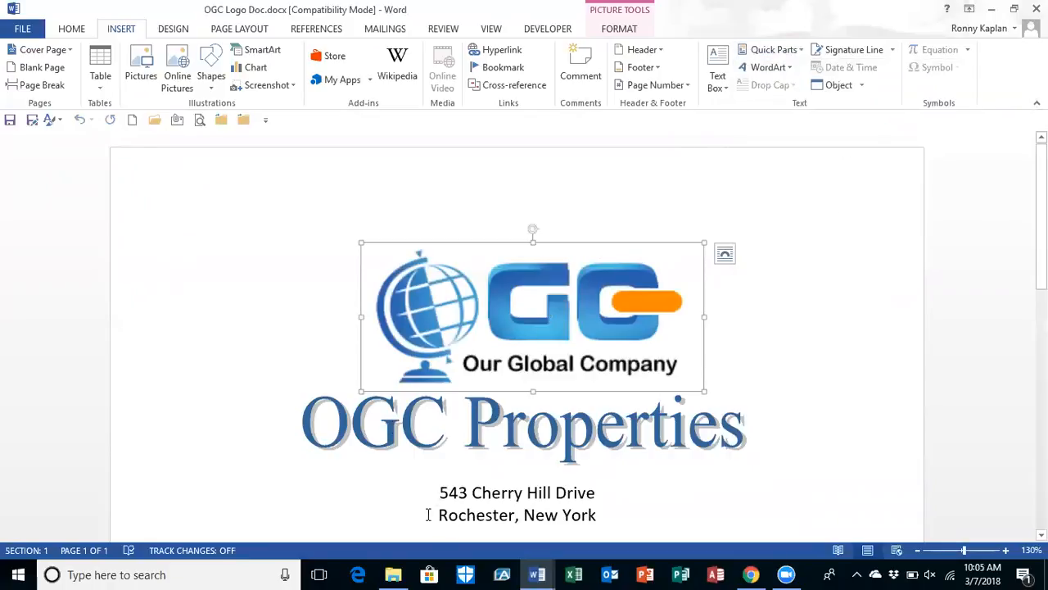
# Create a new blank document and insert the Logo quick part into it
pyautogui.click(132, 120)
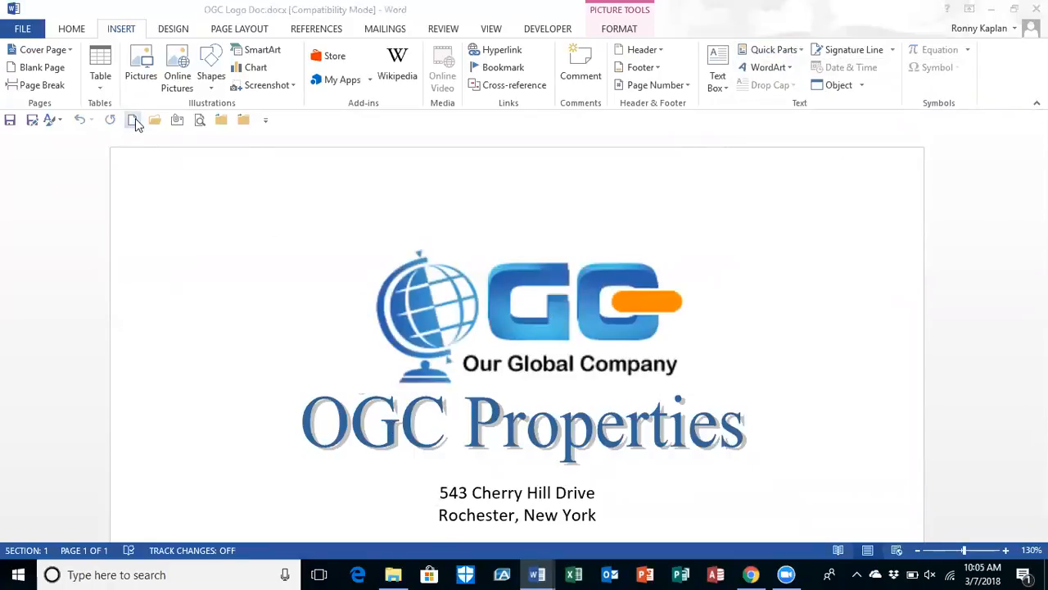
pyautogui.click(136, 31)
pyautogui.click(780, 49)
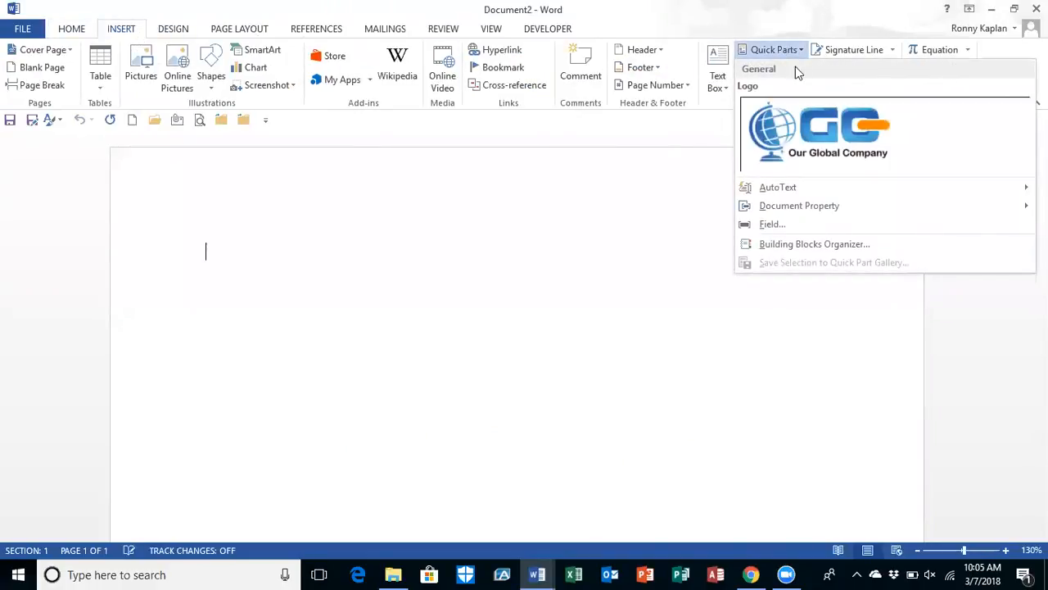
pyautogui.click(943, 140)
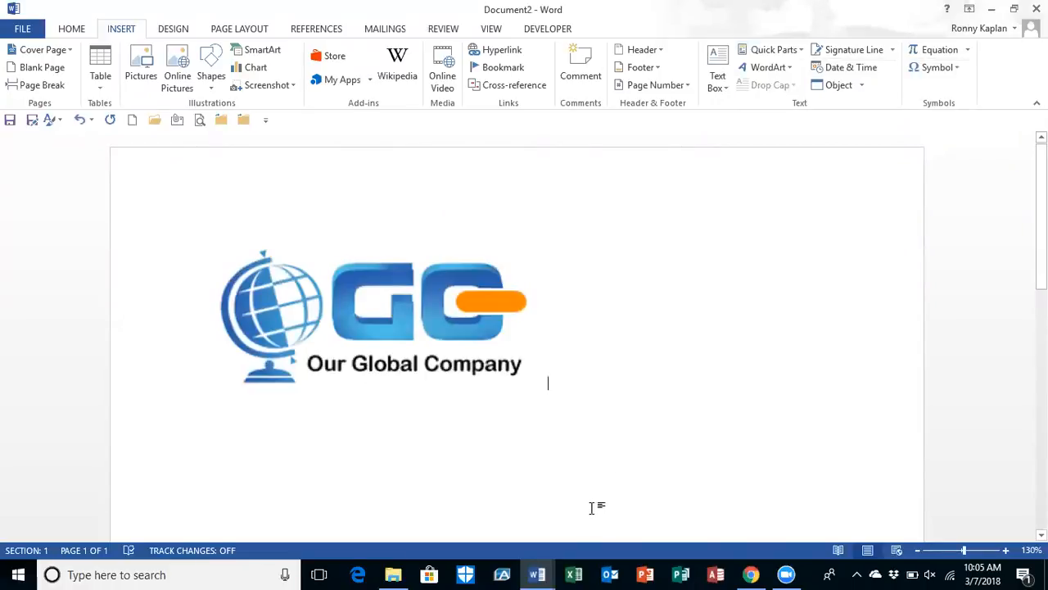
# In OGC Properties.docx, add an empty line above the About Us heading on page 1
pyautogui.moveTo(538, 574)
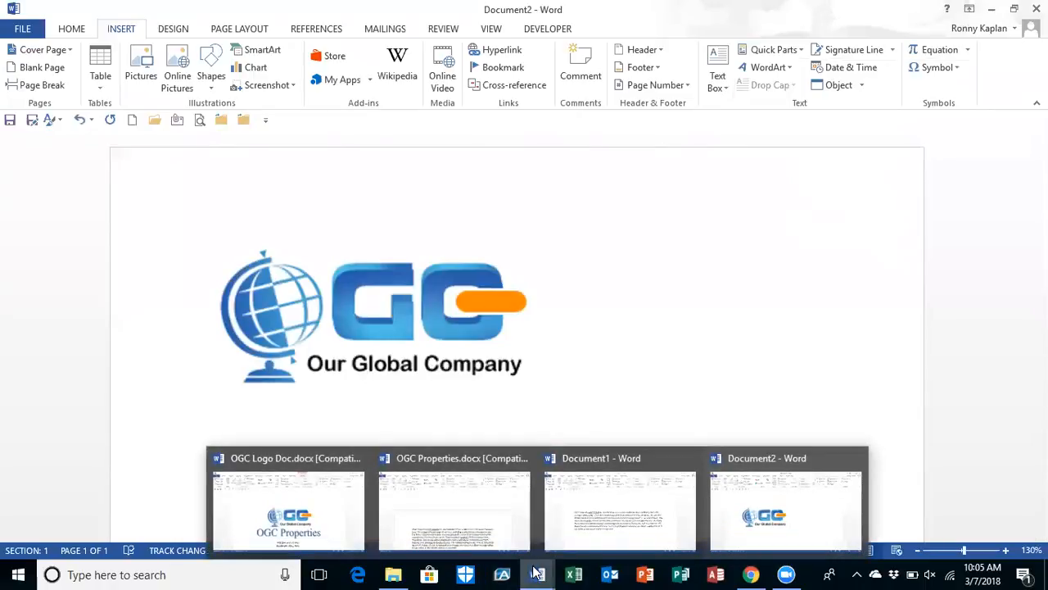
pyautogui.click(482, 516)
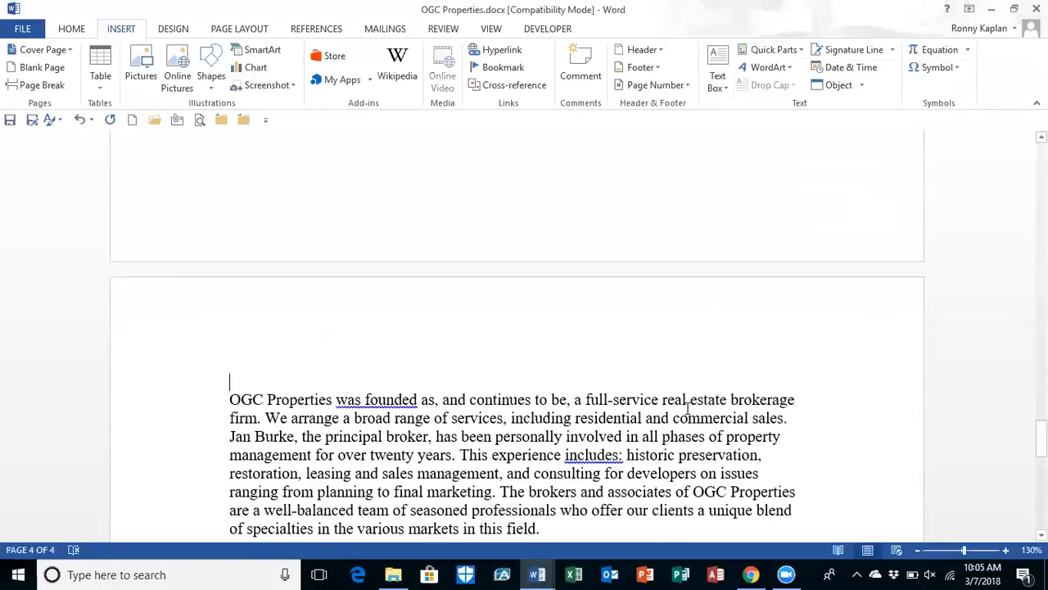
pyautogui.moveTo(1041, 439); pyautogui.dragTo(1041, 162)
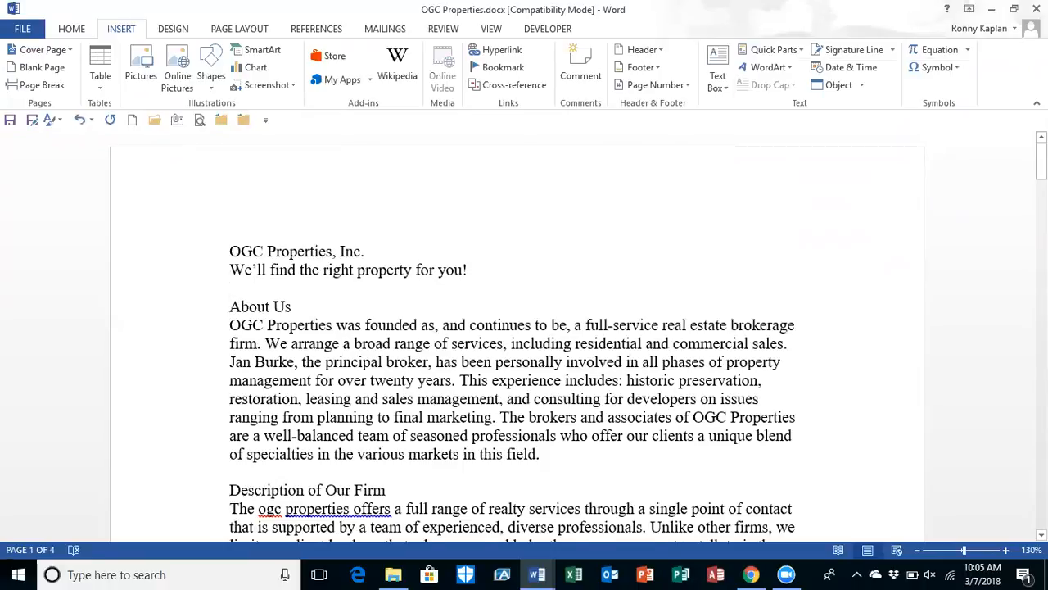
pyautogui.press('Return')
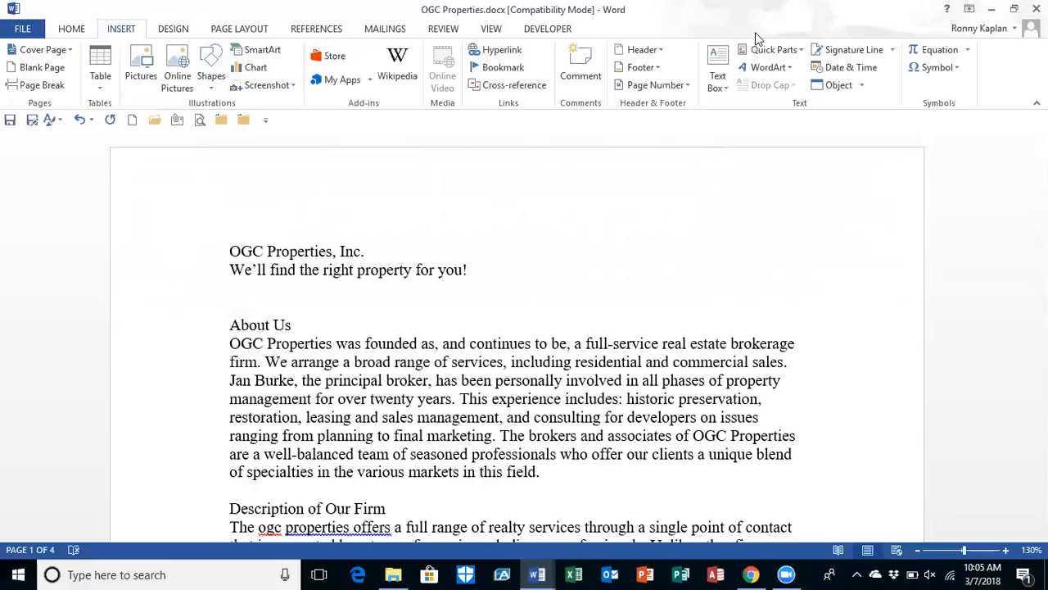
# Insert a Date field in the M/d/yyyy h:mm:ss am/pm format on the empty line above About Us and update it
pyautogui.click(802, 51)
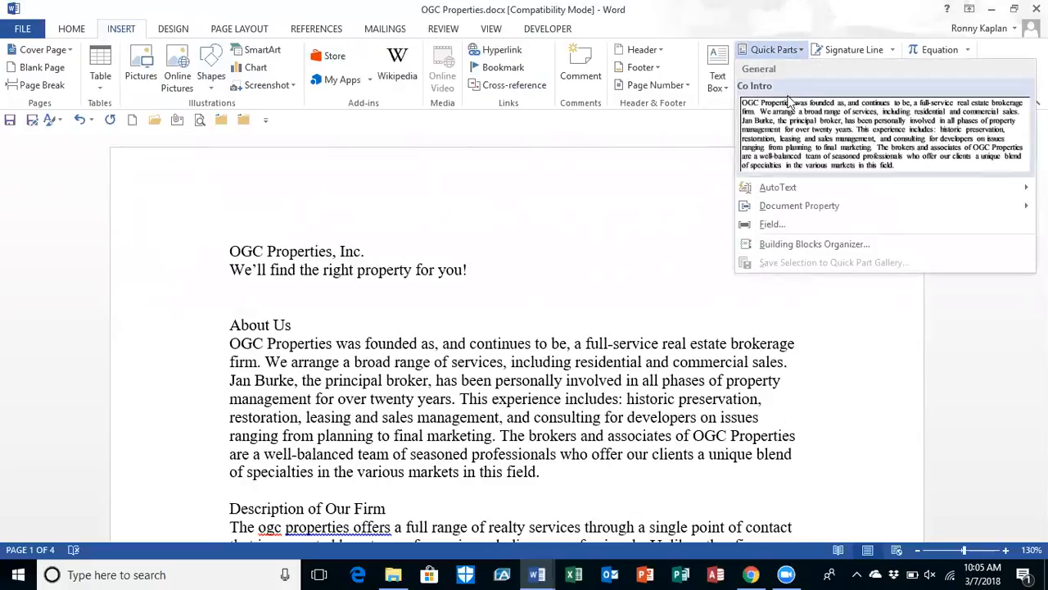
pyautogui.click(775, 225)
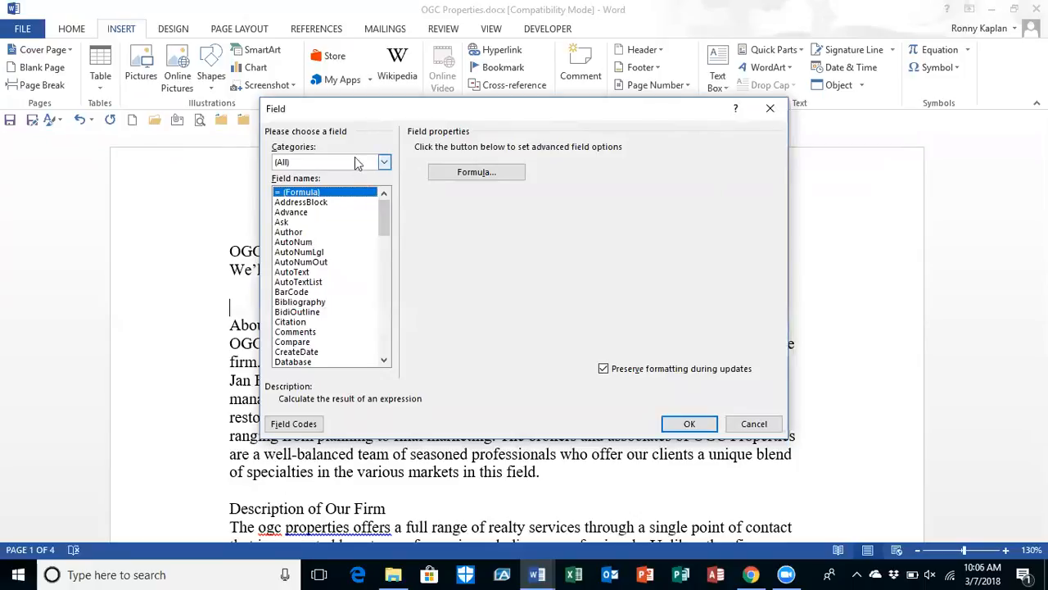
pyautogui.click(384, 162)
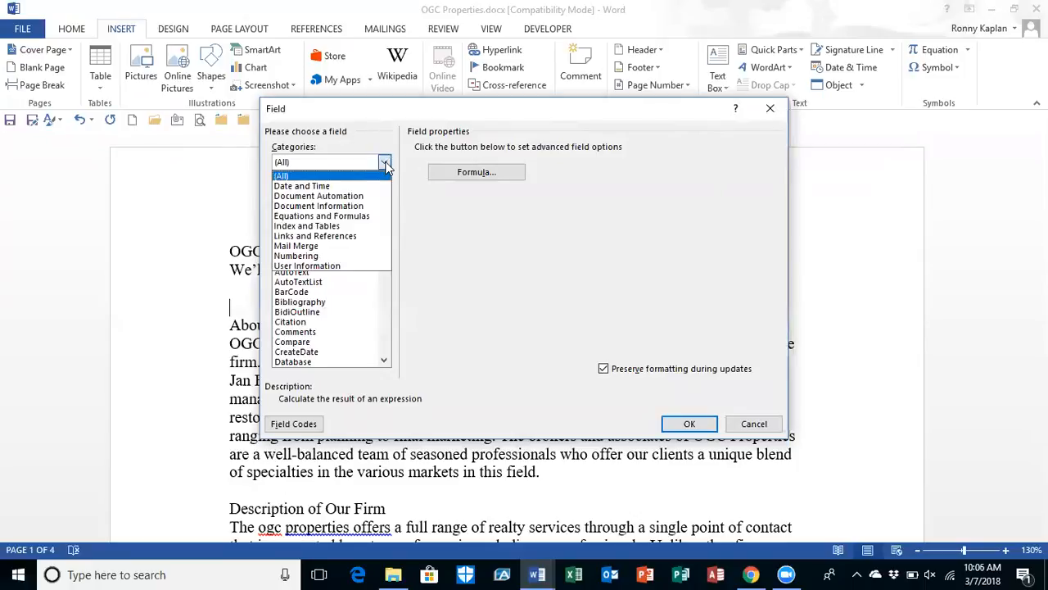
pyautogui.click(331, 186)
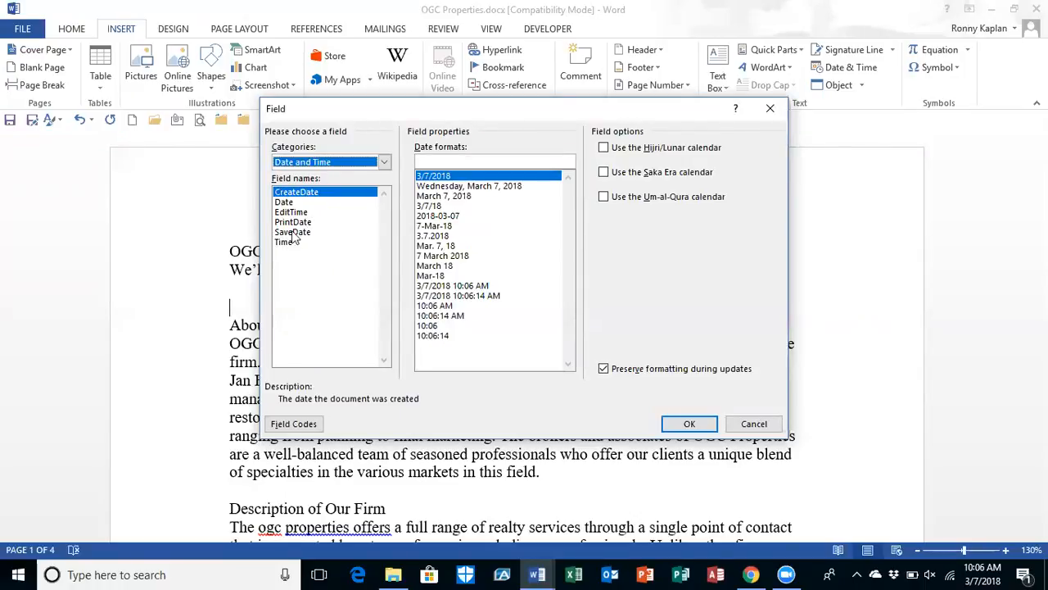
pyautogui.click(288, 205)
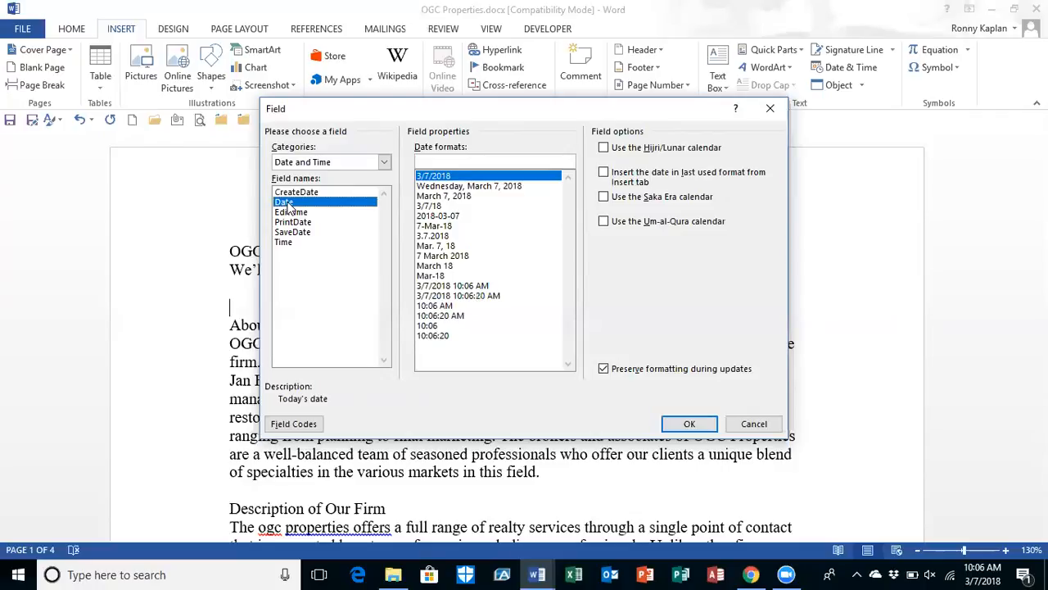
pyautogui.click(470, 296)
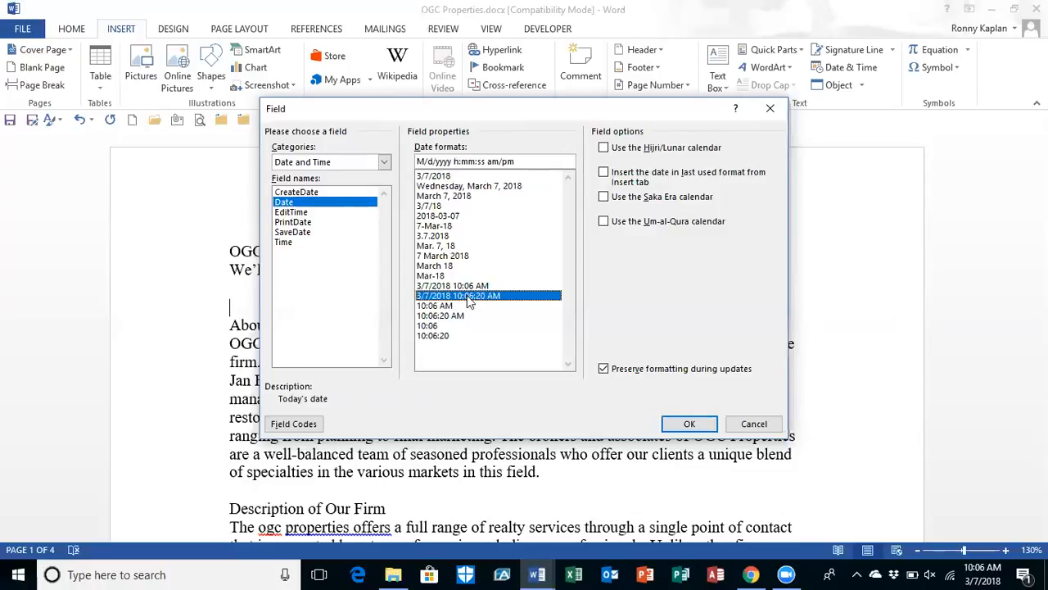
pyautogui.click(692, 424)
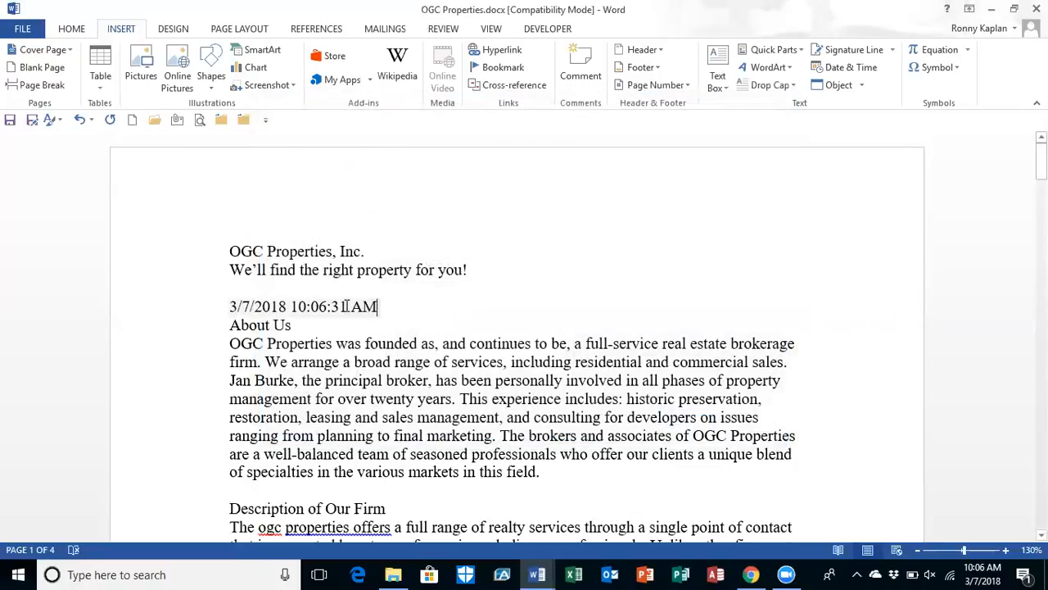
pyautogui.rightClick(321, 306)
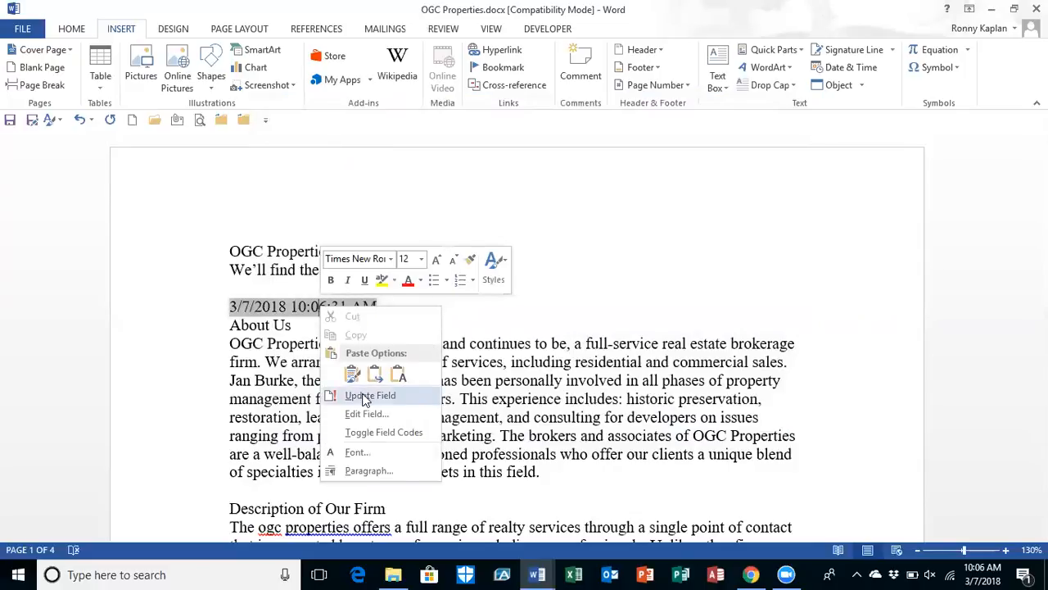
pyautogui.click(364, 397)
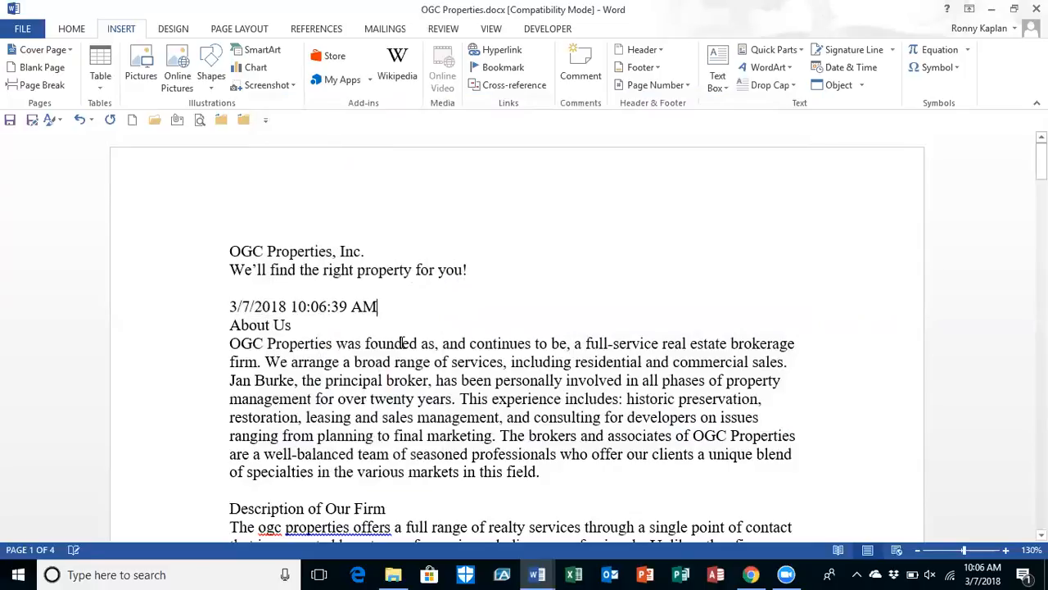
# View the field code behind the inserted date and switch back to the date display
pyautogui.rightClick(357, 306)
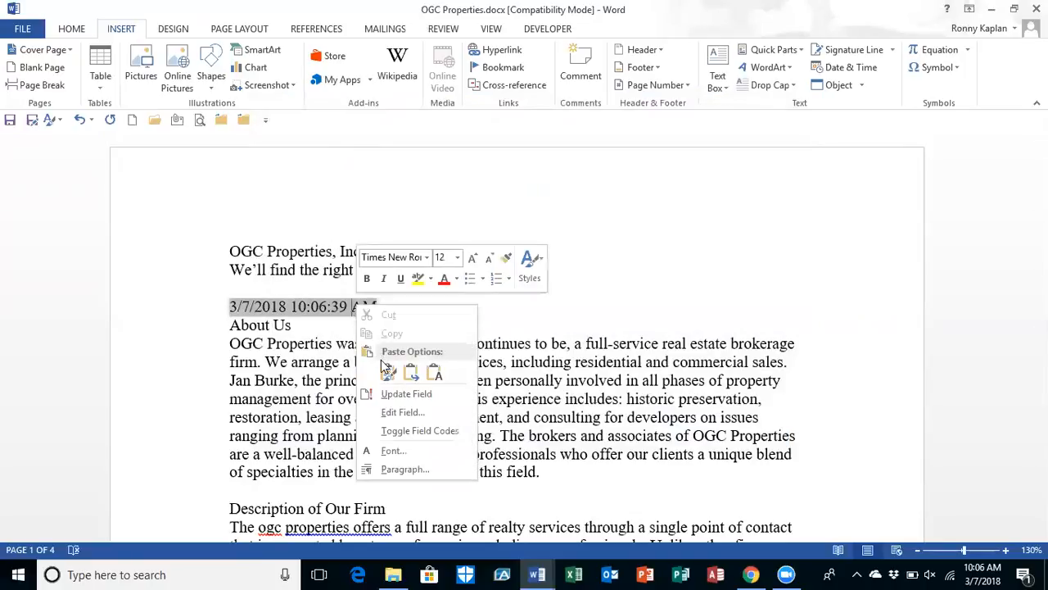
pyautogui.click(414, 430)
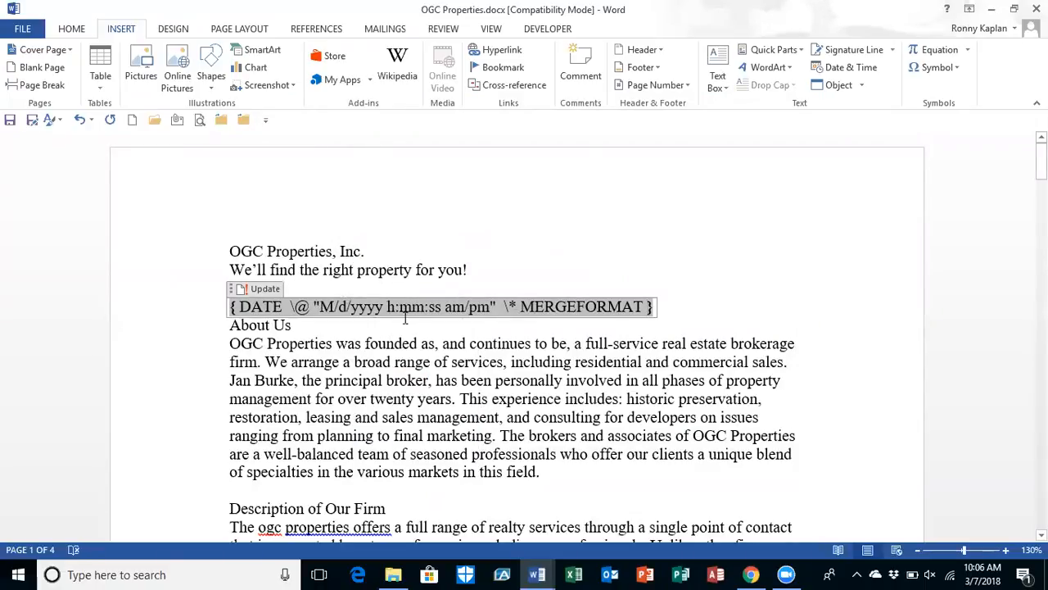
pyautogui.rightClick(409, 307)
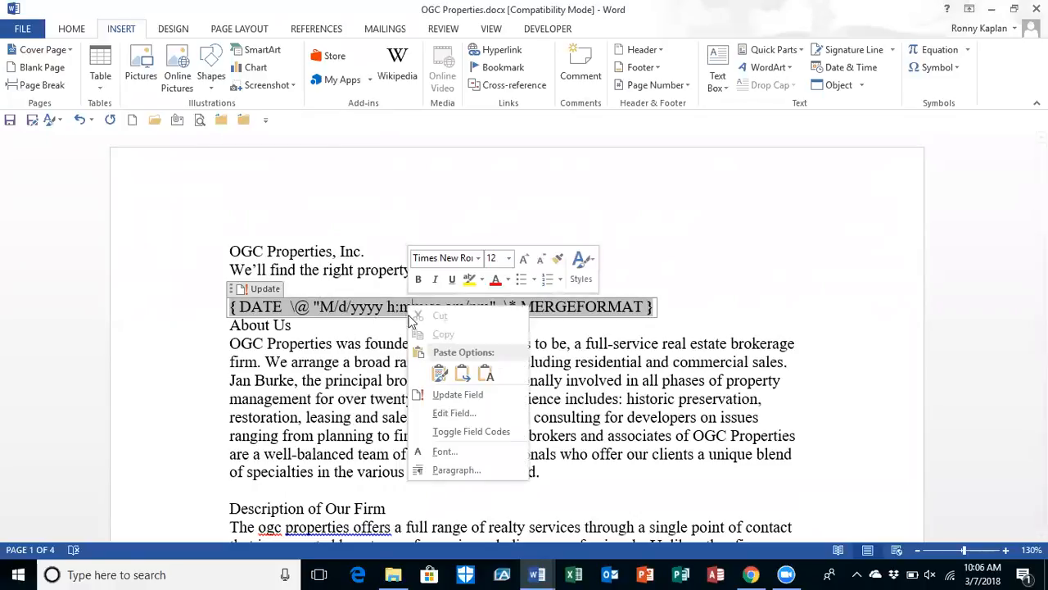
pyautogui.click(449, 434)
pyautogui.click(439, 399)
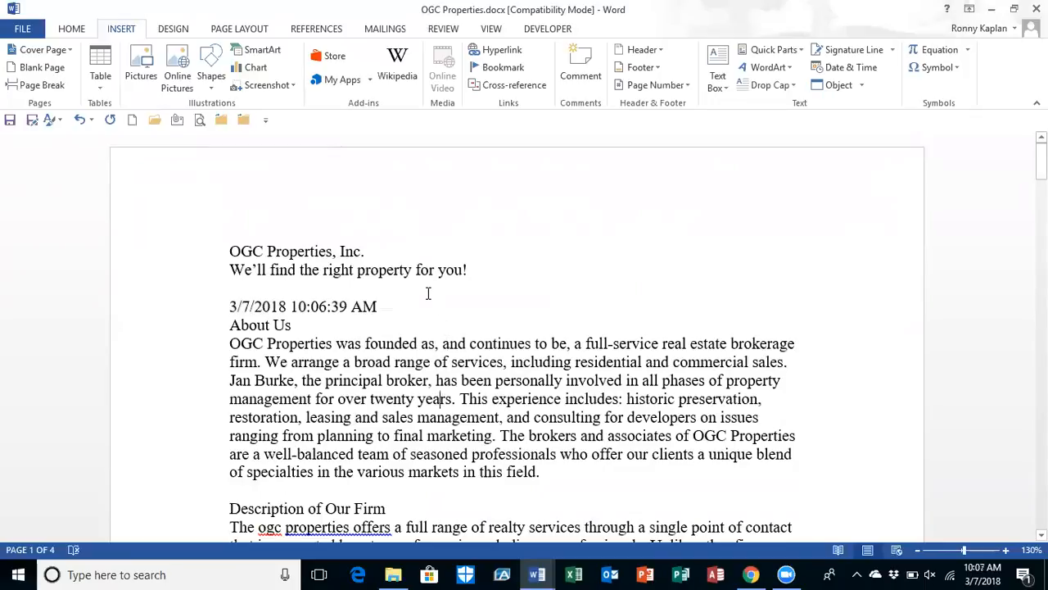
# Insert an Author field in First capital format on a new line above the date, followed by an empty line
pyautogui.click(248, 288)
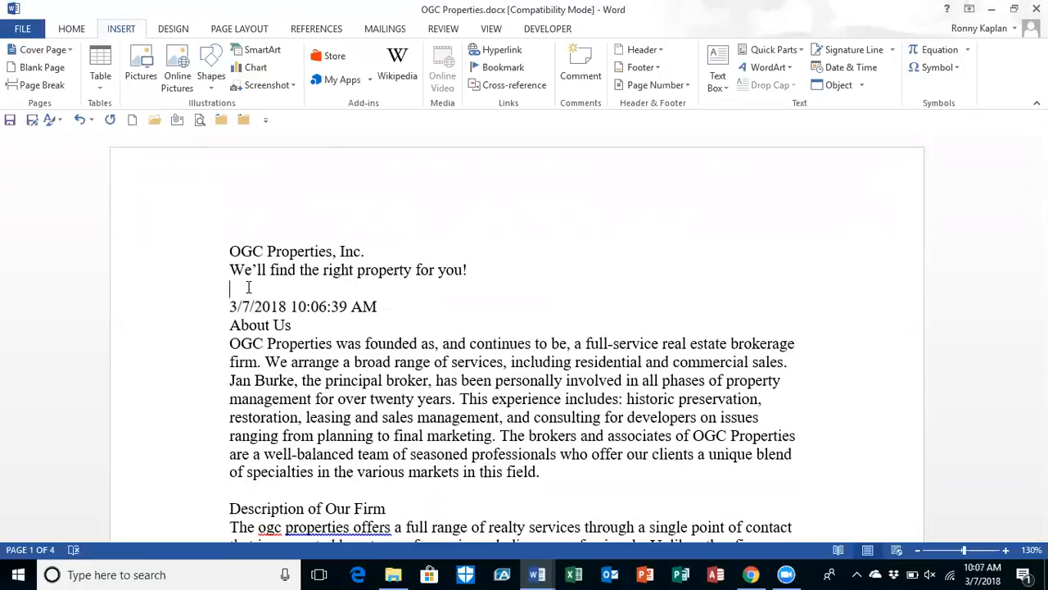
pyautogui.press('Return')
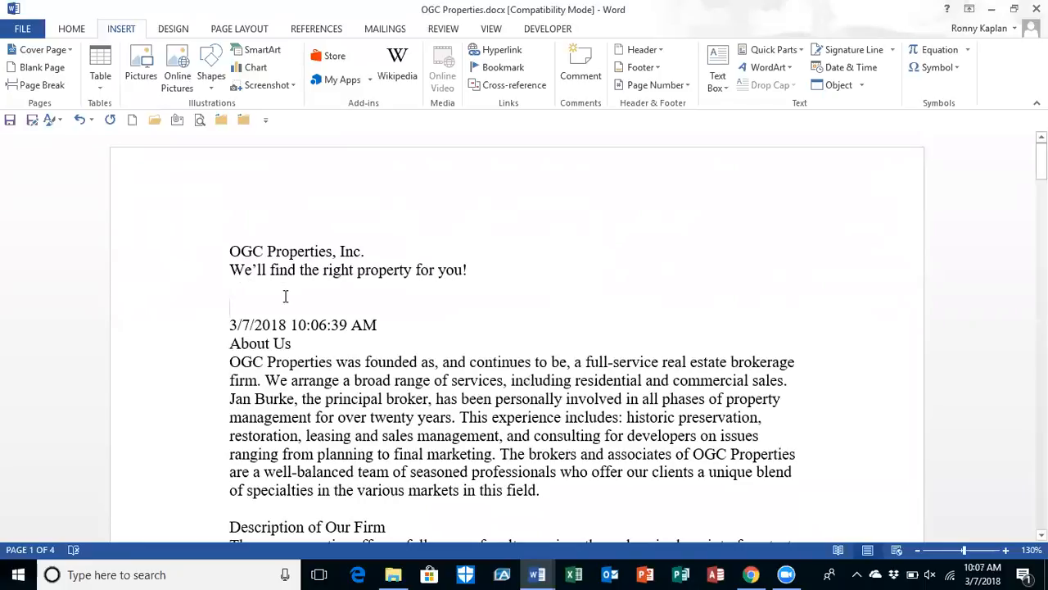
pyautogui.click(773, 50)
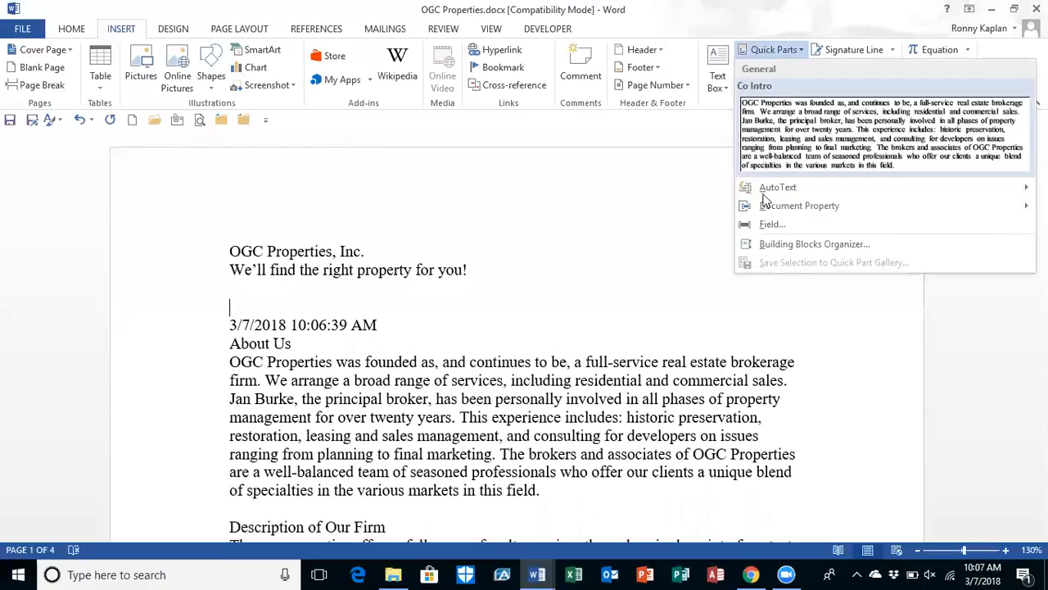
pyautogui.click(768, 226)
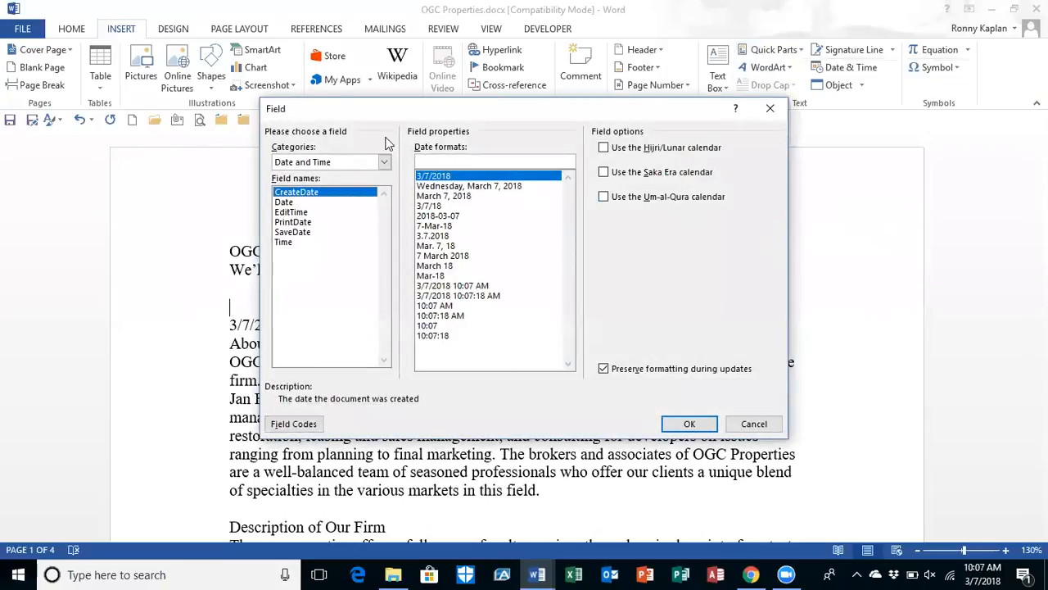
pyautogui.click(384, 164)
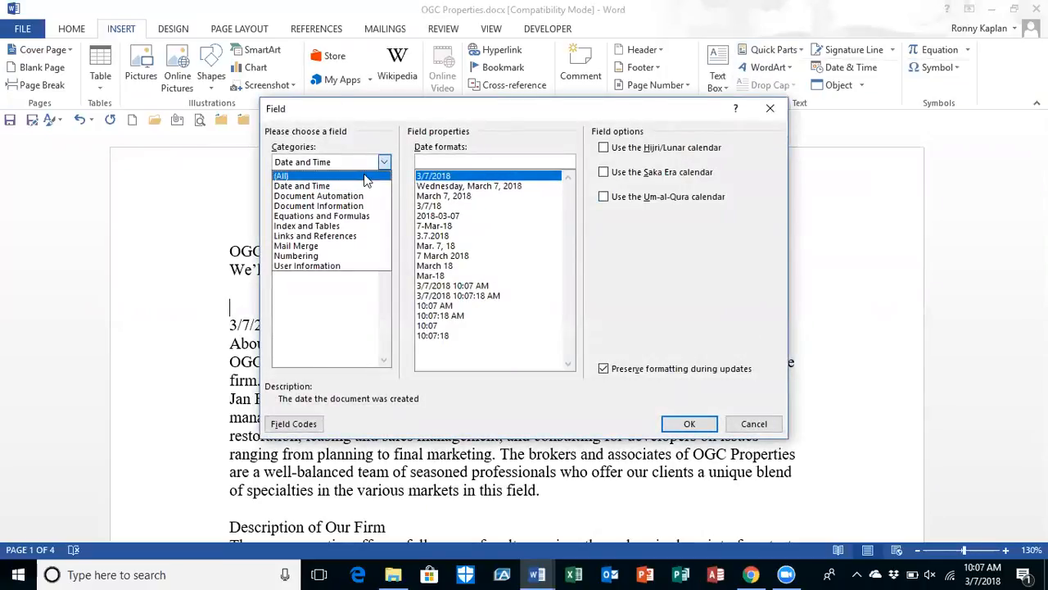
pyautogui.click(367, 178)
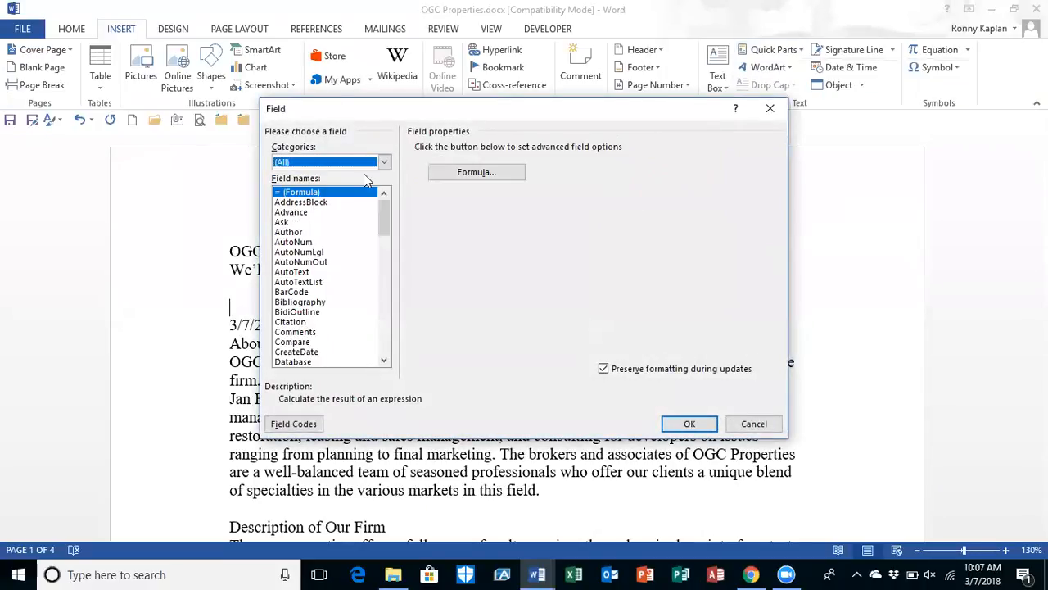
pyautogui.click(292, 232)
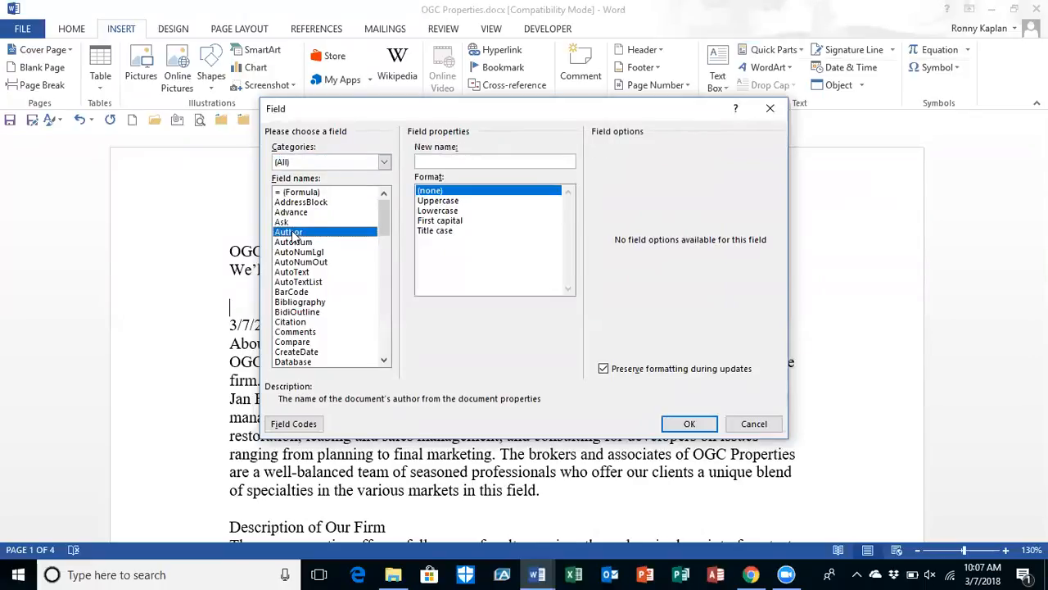
pyautogui.click(425, 222)
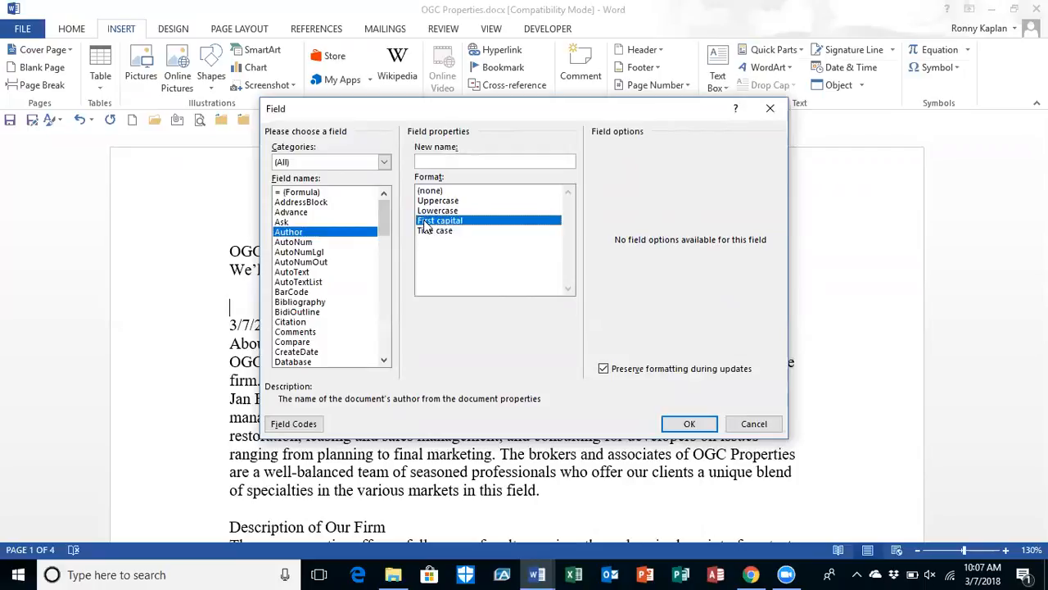
pyautogui.click(689, 425)
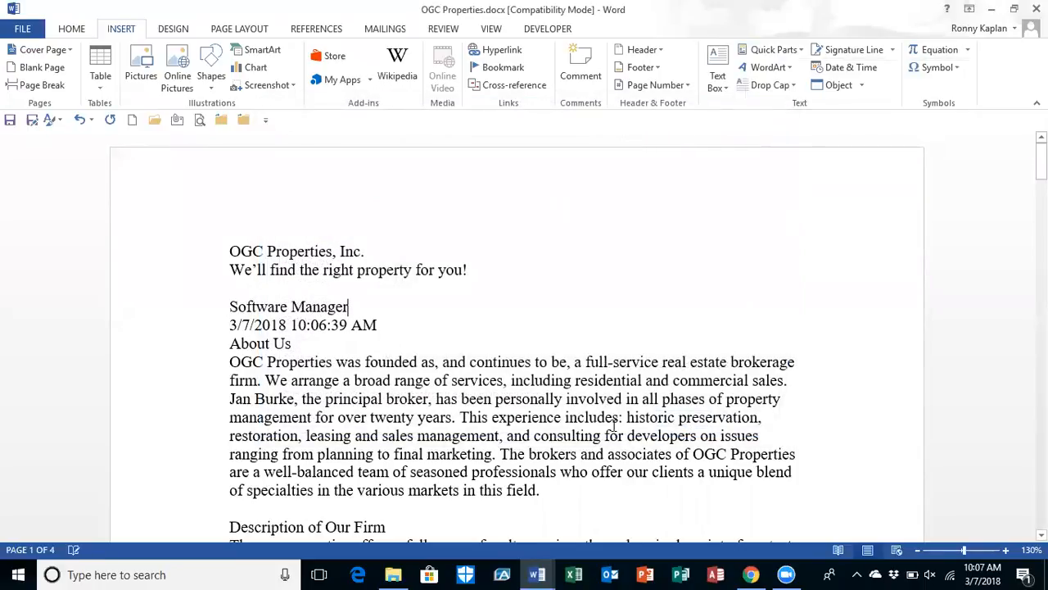
pyautogui.press('Return')
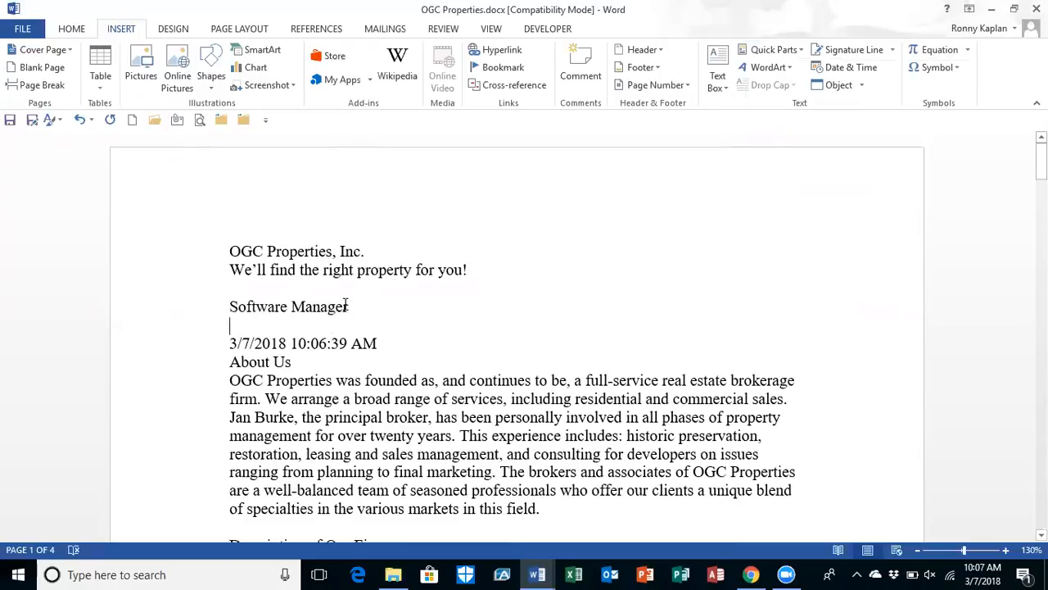
# Examine the summary details, including author and company, in the document's advanced properties, and close them without changes
pyautogui.click(22, 31)
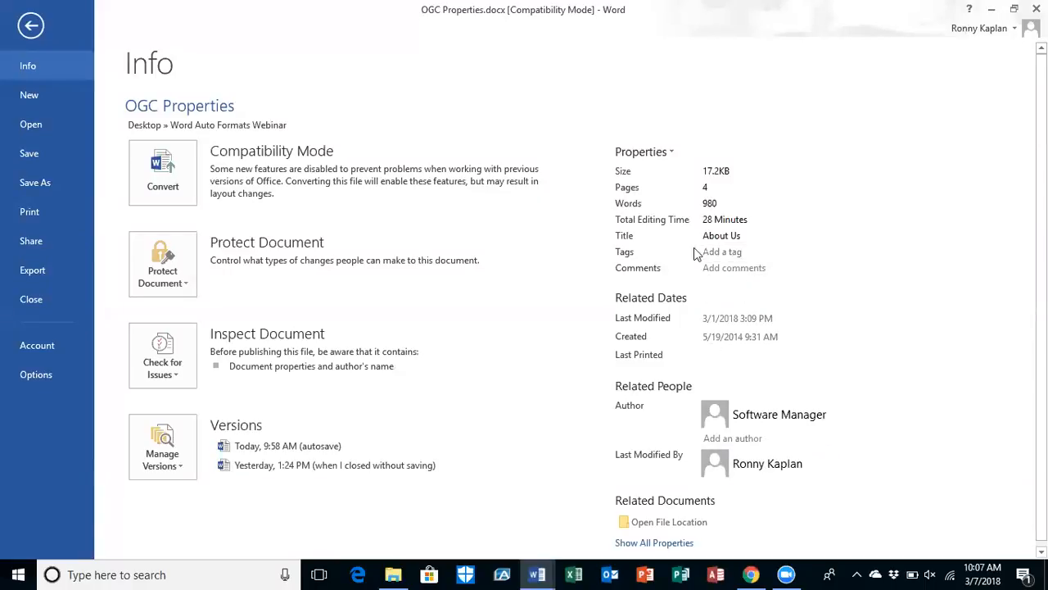
pyautogui.click(672, 154)
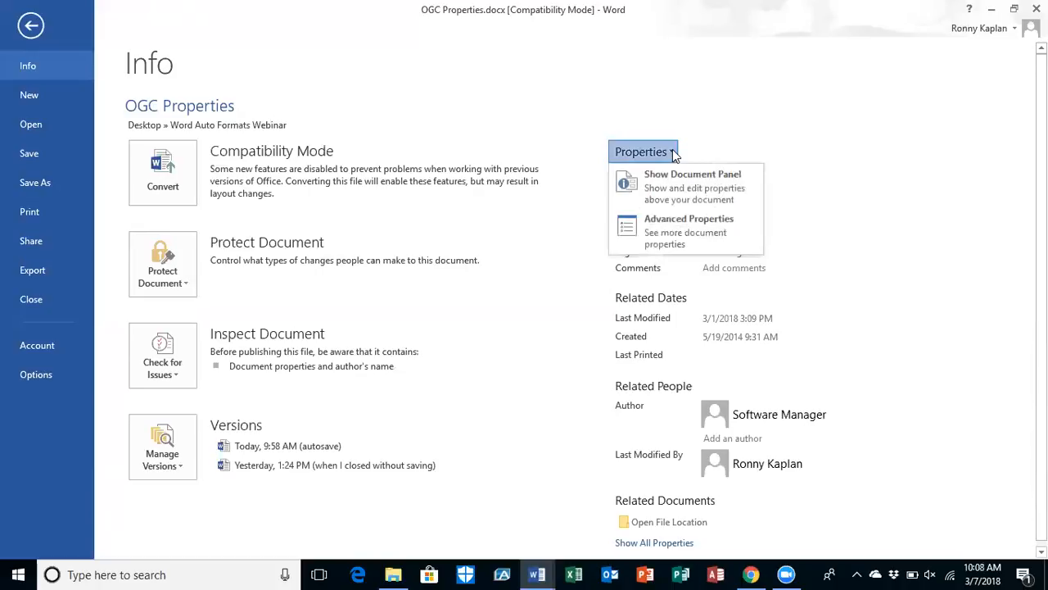
pyautogui.click(677, 234)
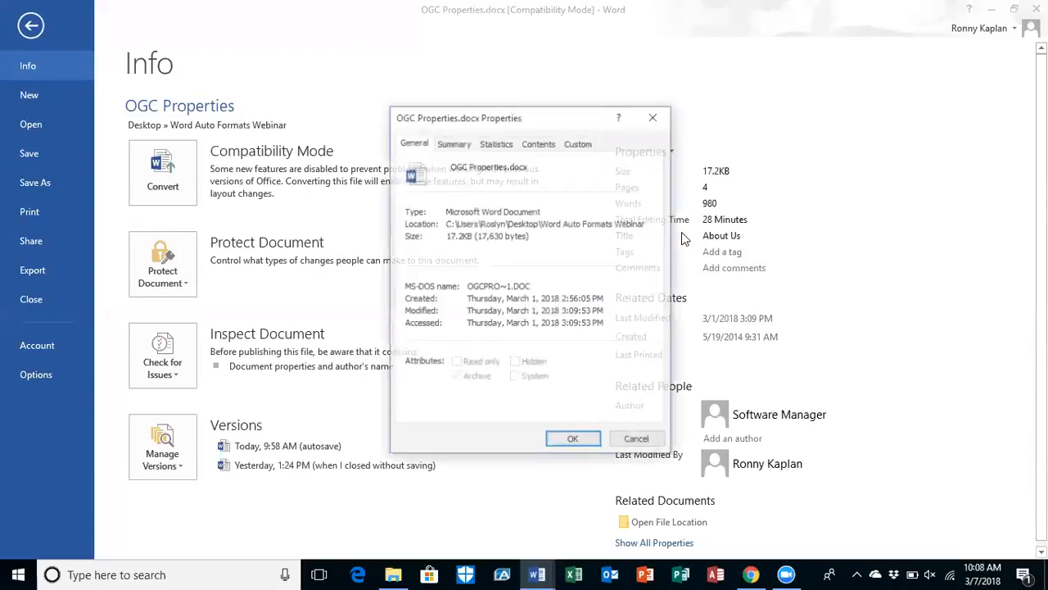
pyautogui.click(456, 144)
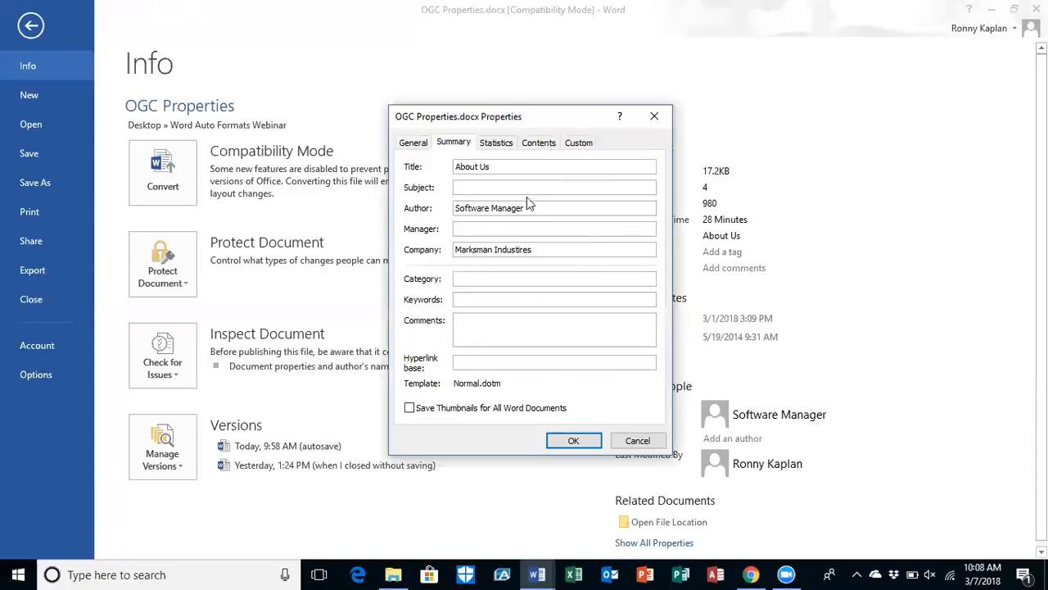
pyautogui.click(638, 441)
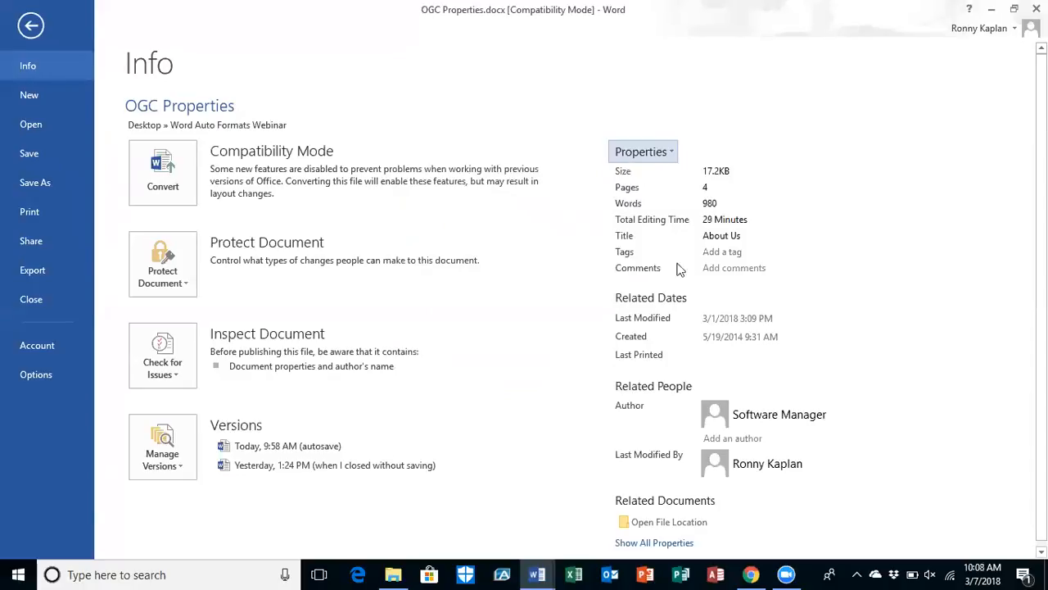
# Show the Document Information Panel above the document to view its properties, and close it again
pyautogui.click(670, 155)
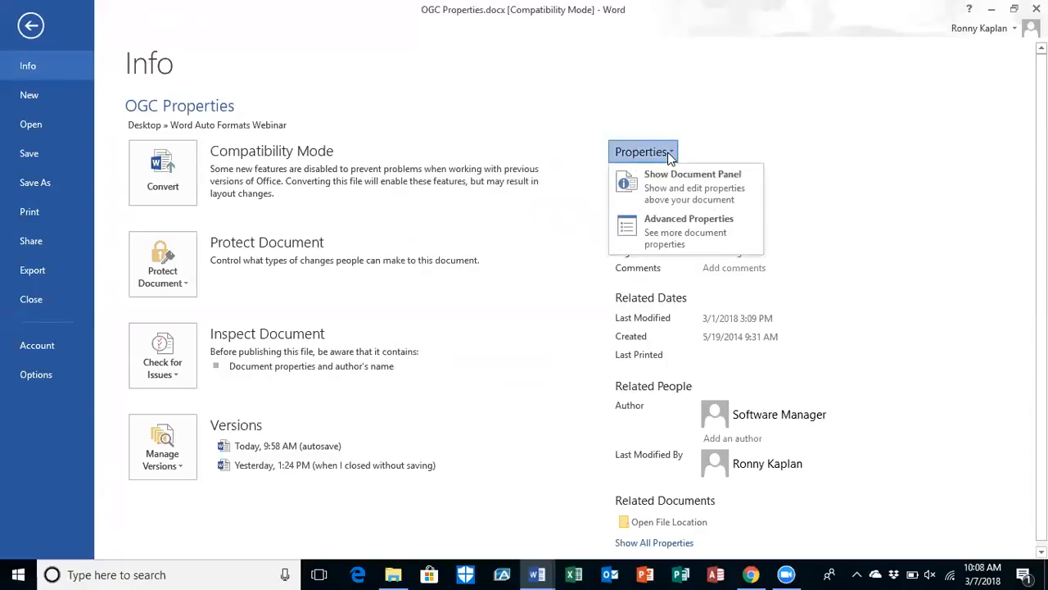
pyautogui.click(682, 189)
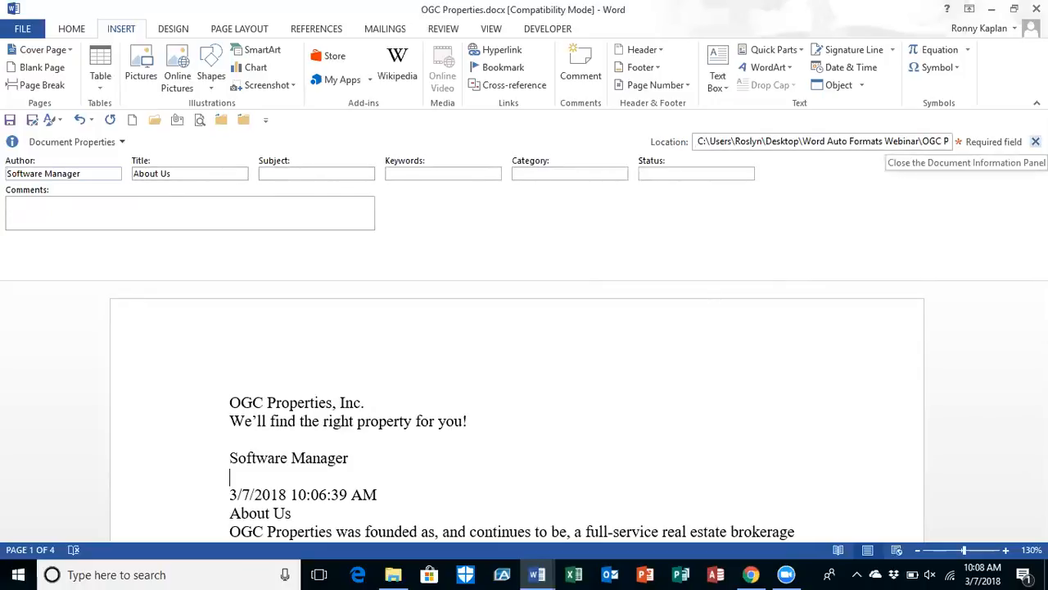
pyautogui.click(1036, 142)
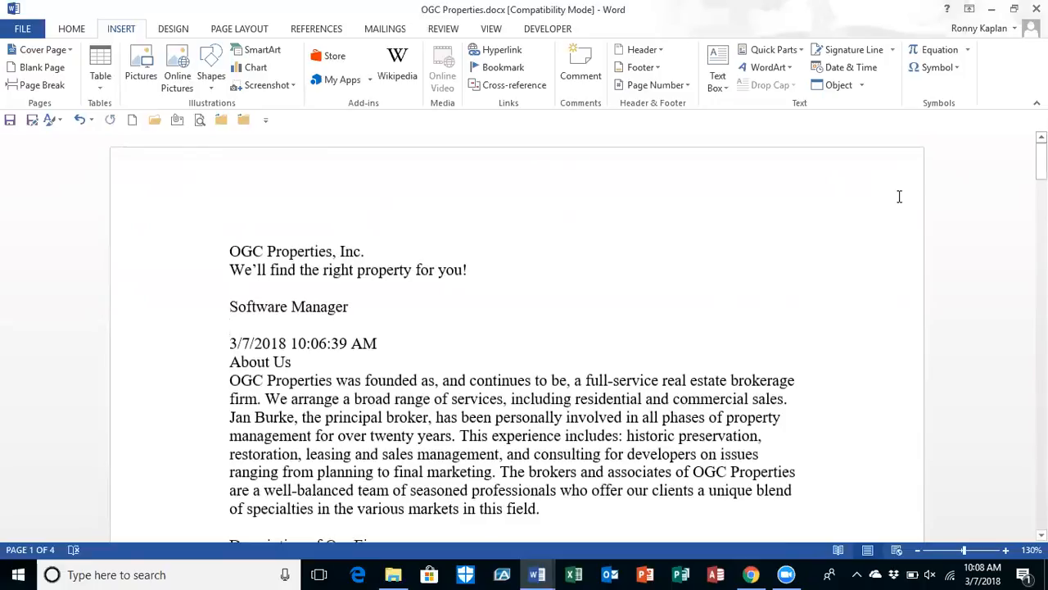
# Insert a FileName field with the path added into the page header and return to the body text
pyautogui.doubleClick(264, 165)
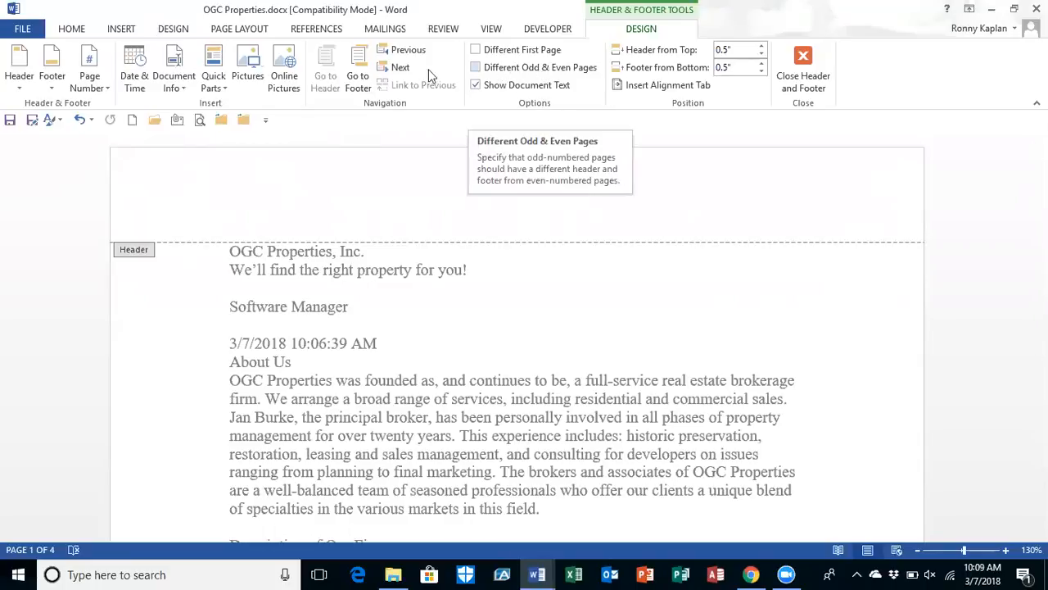
pyautogui.click(121, 28)
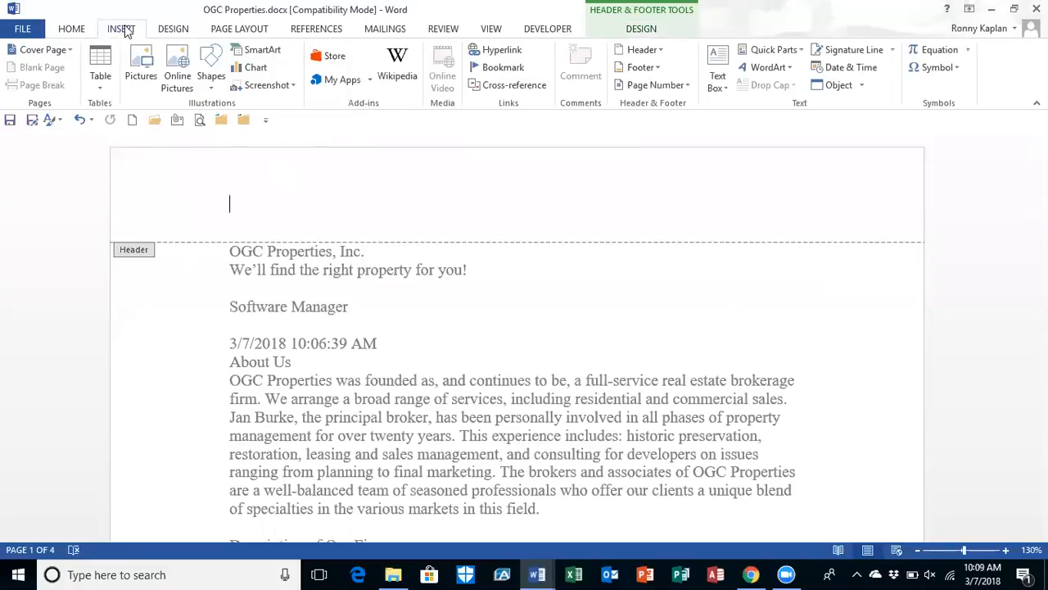
pyautogui.click(798, 52)
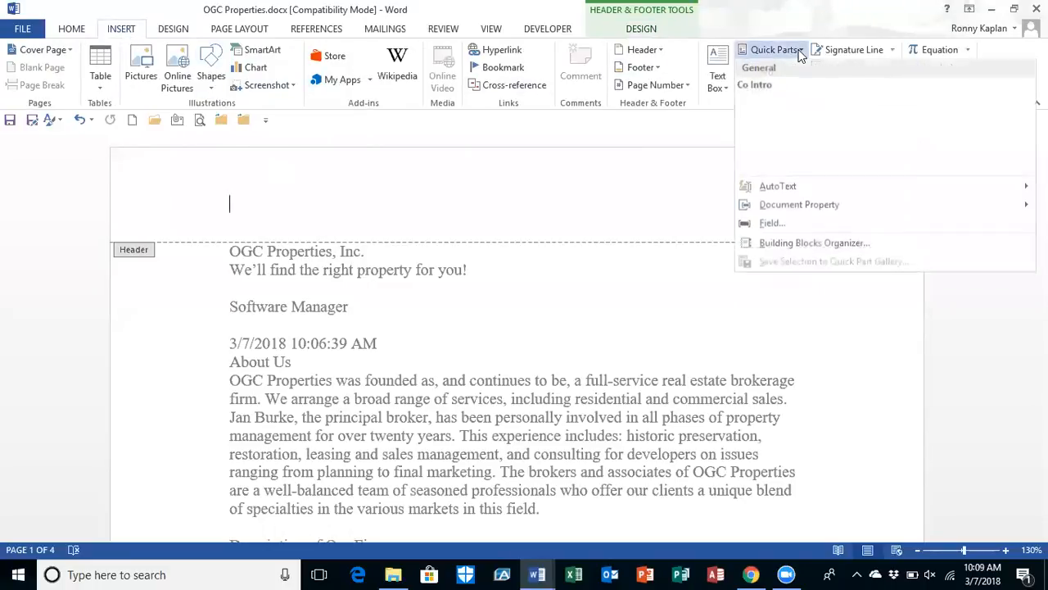
pyautogui.click(768, 225)
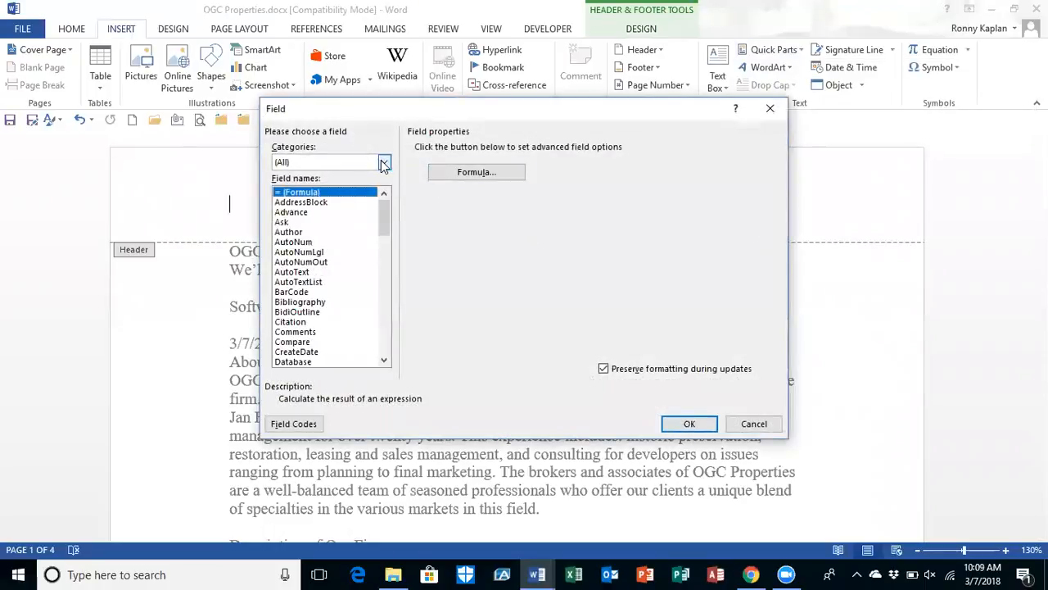
pyautogui.click(385, 163)
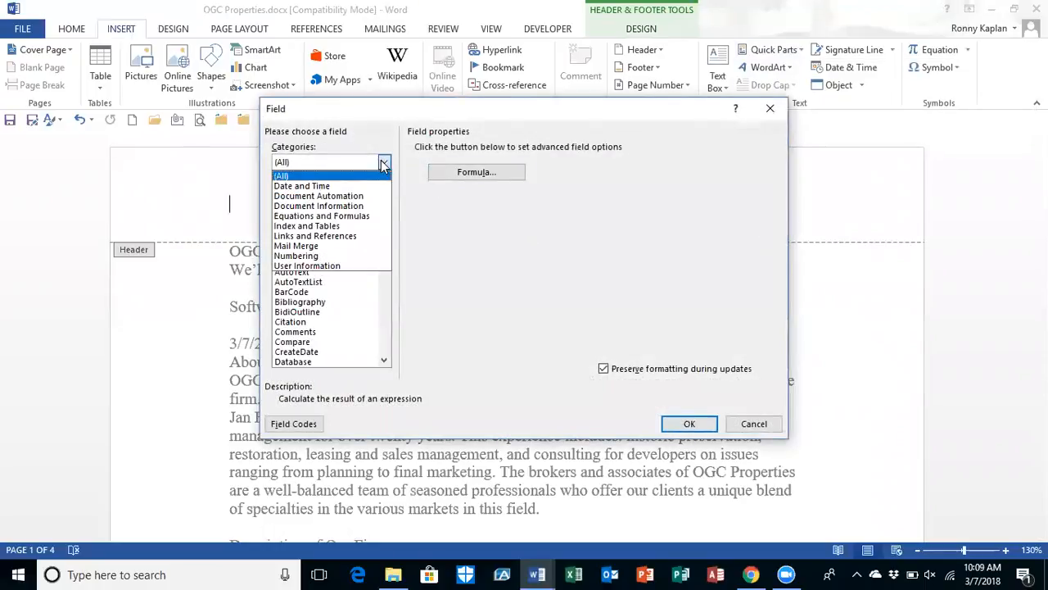
pyautogui.click(352, 206)
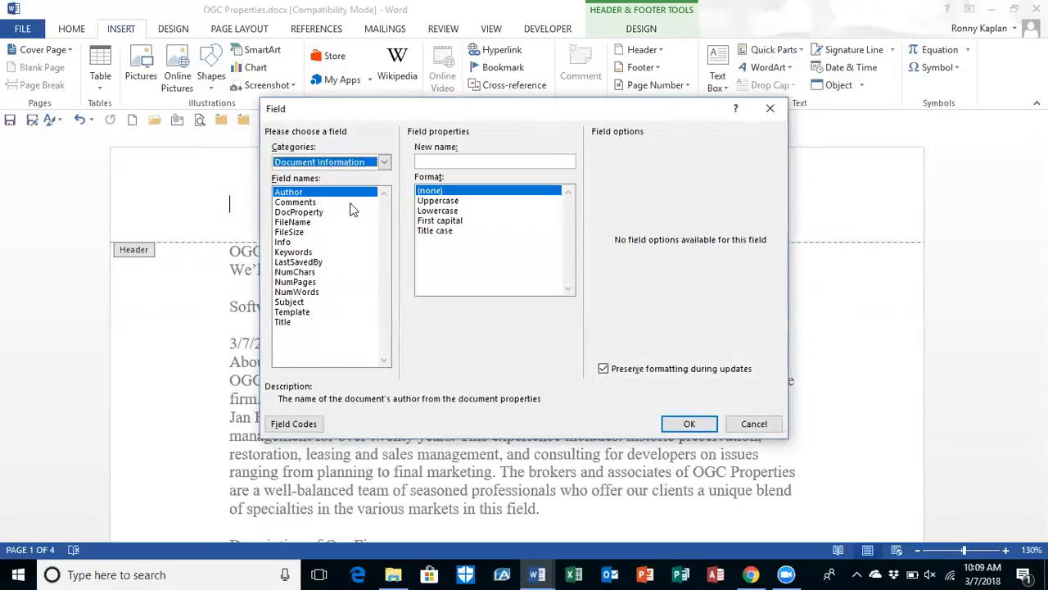
pyautogui.click(296, 222)
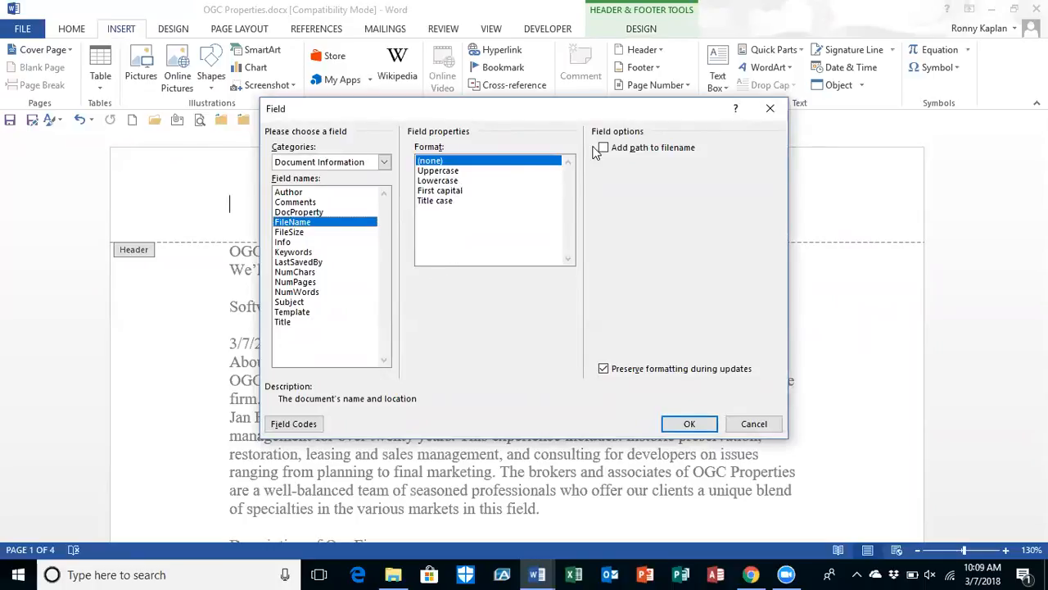
pyautogui.click(605, 148)
pyautogui.click(689, 425)
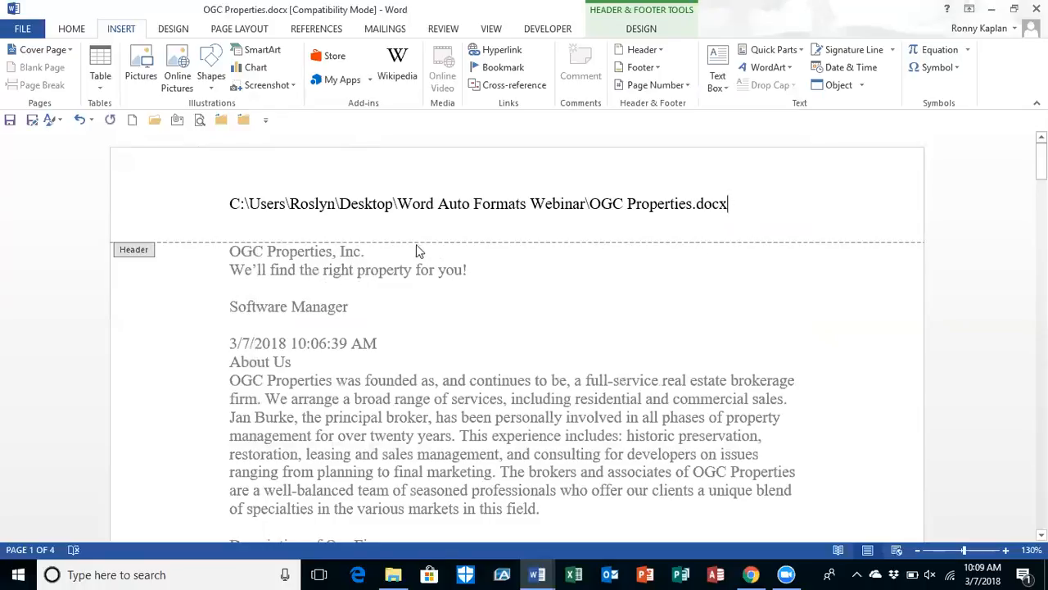
pyautogui.doubleClick(368, 386)
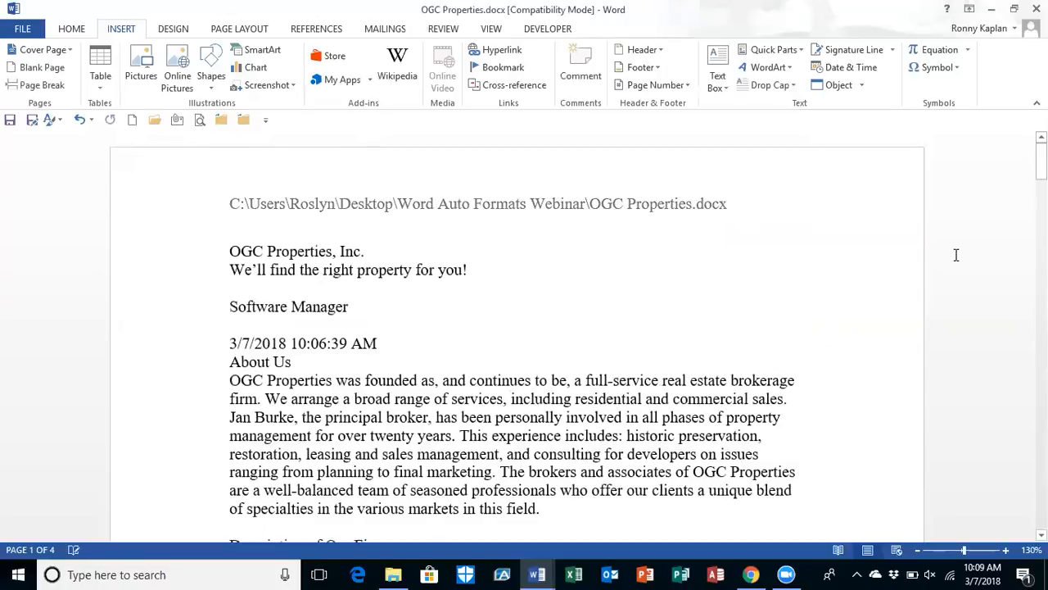
# Browse the names of all insertable fields across every category, and leave without inserting one
pyautogui.moveTo(1041, 160); pyautogui.dragTo(1041, 171)
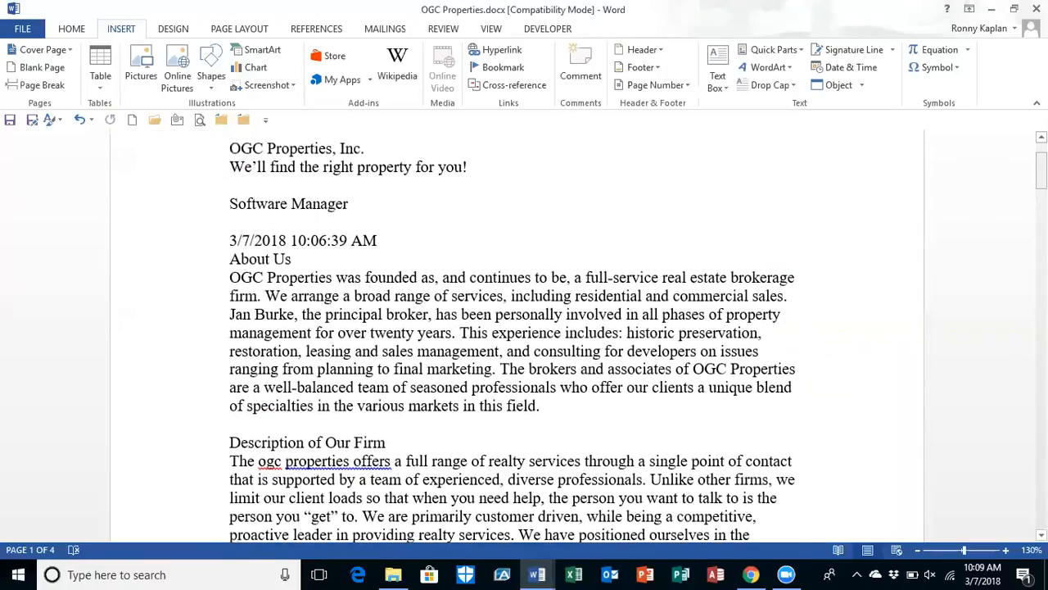
pyautogui.click(791, 49)
pyautogui.click(774, 224)
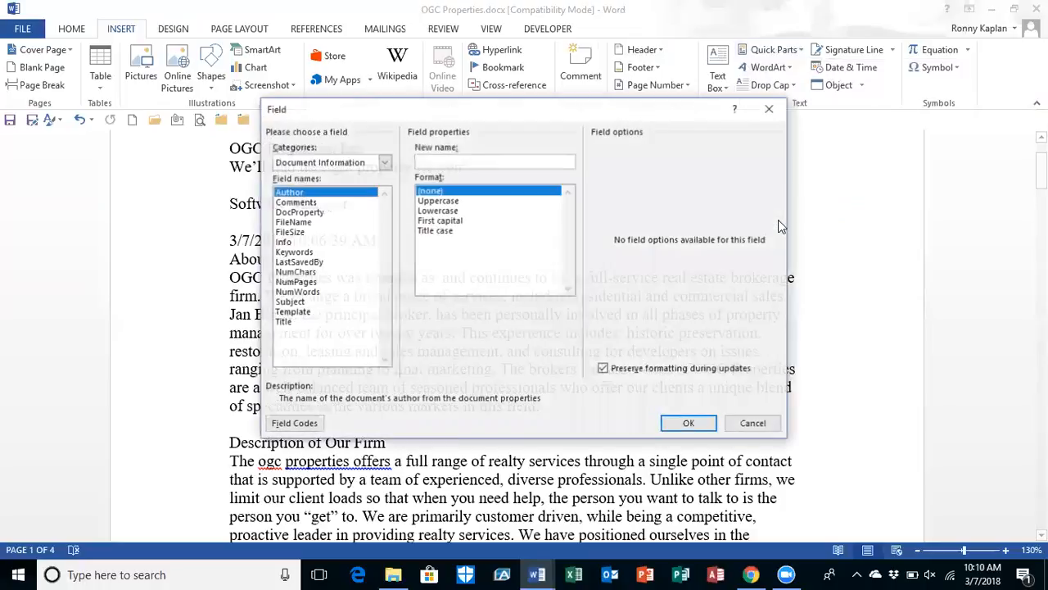
pyautogui.click(384, 162)
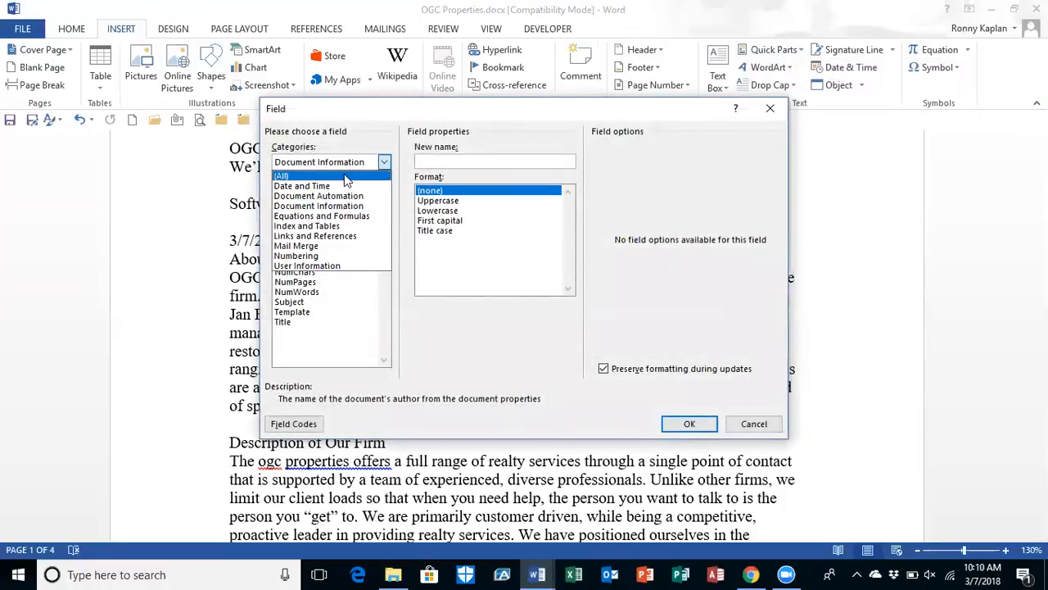
pyautogui.click(344, 174)
pyautogui.moveTo(384, 210); pyautogui.dragTo(379, 267)
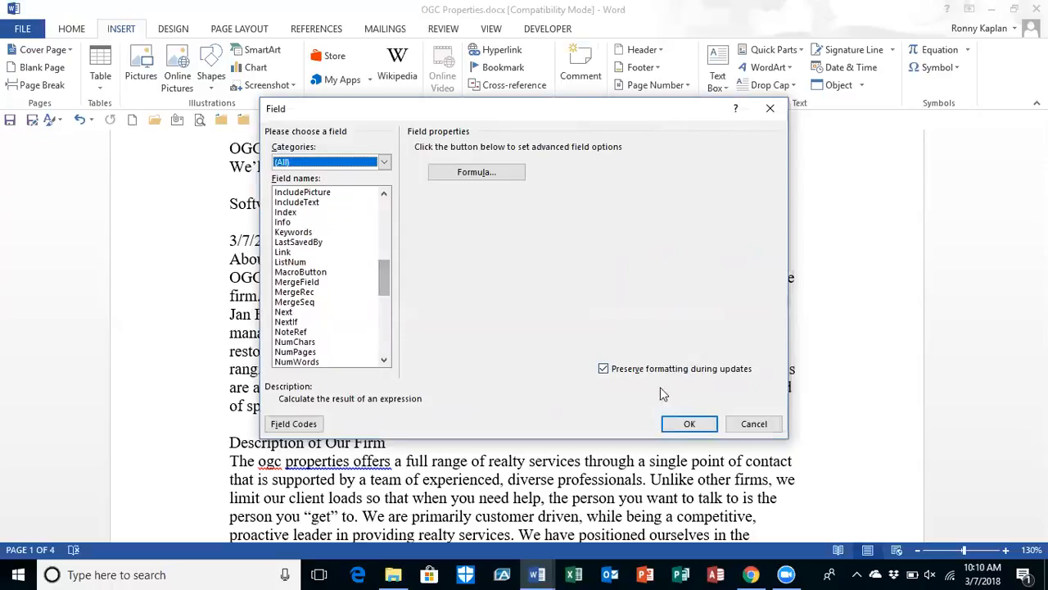
pyautogui.click(752, 423)
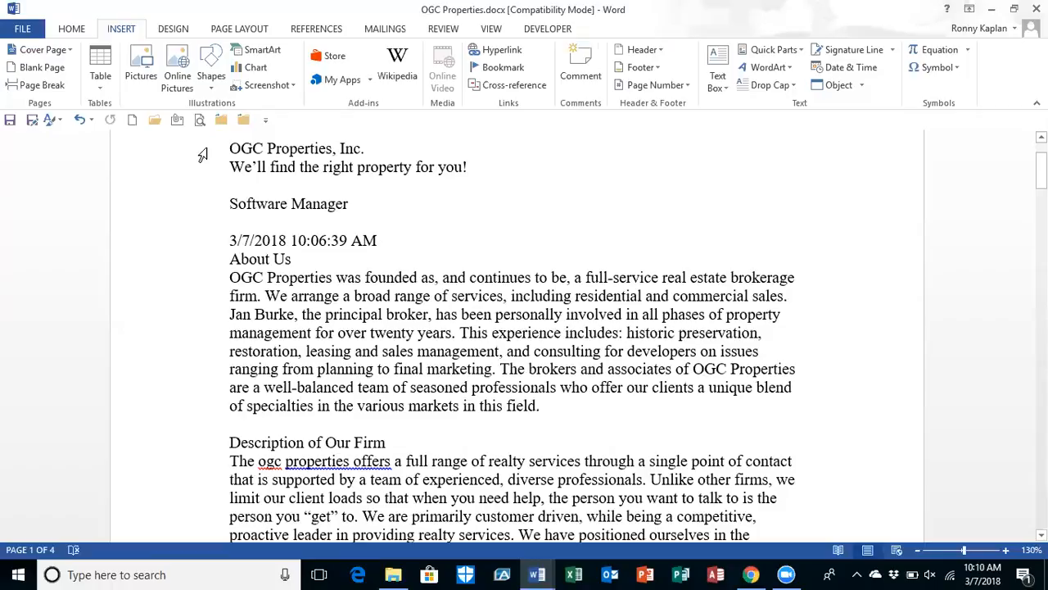
# Apply the Title style to the company name line "OGC Properties, Inc." at the start of the document
pyautogui.moveTo(1041, 164); pyautogui.dragTo(1041, 152)
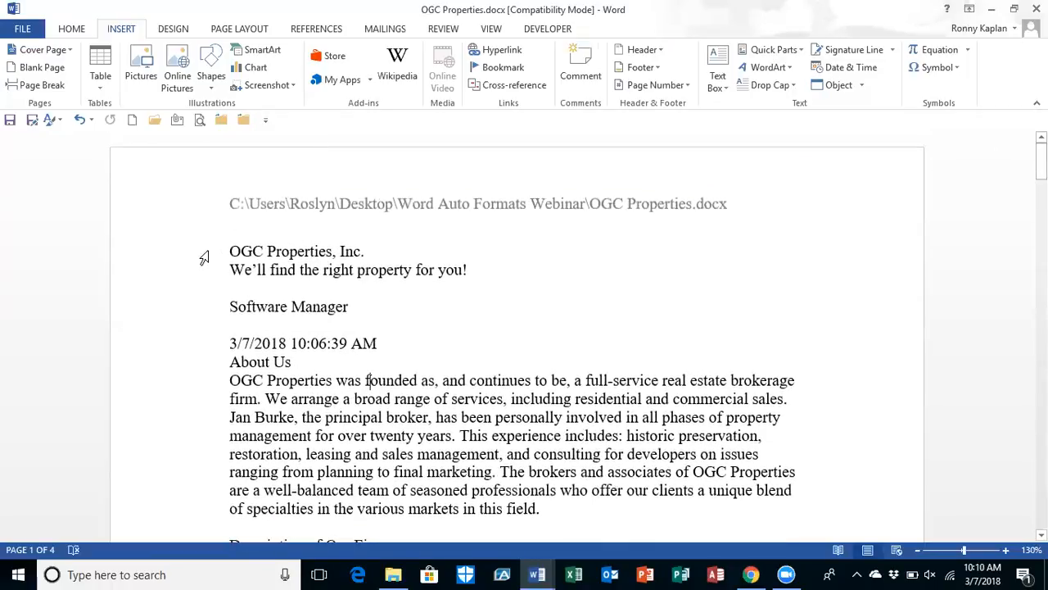
pyautogui.click(191, 256)
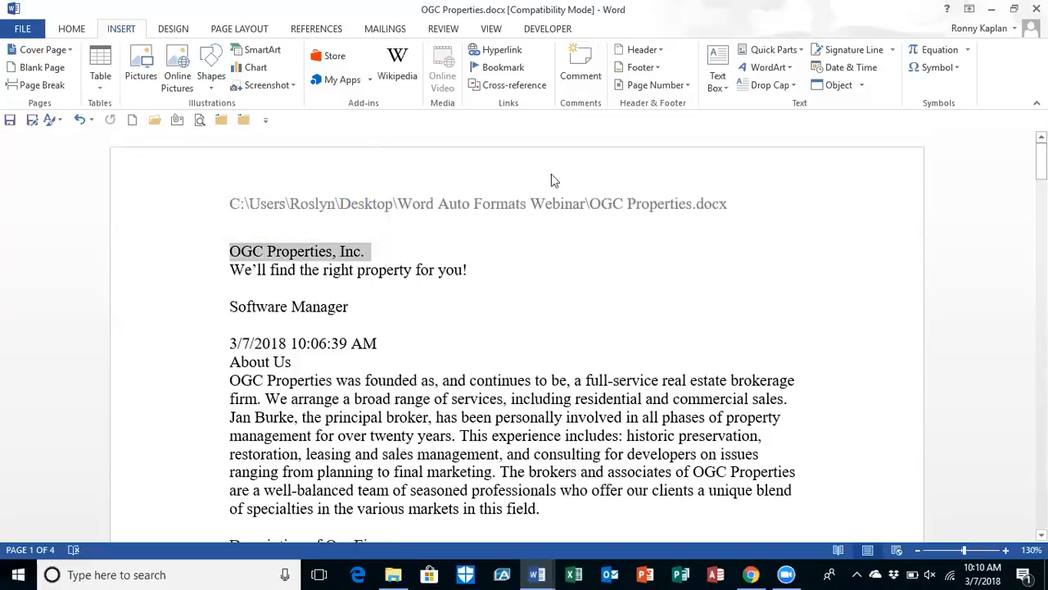
pyautogui.click(72, 31)
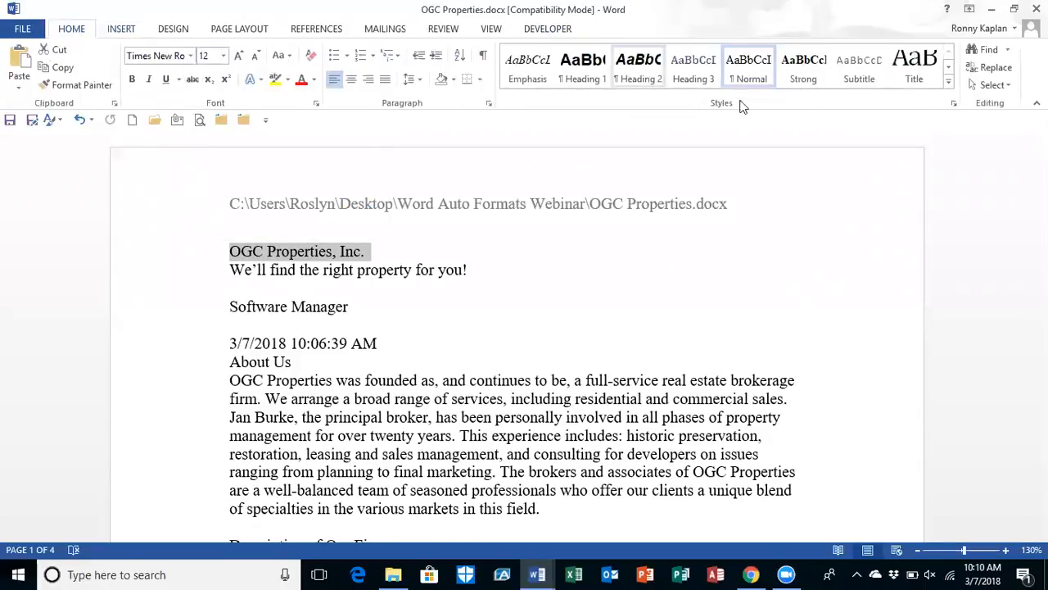
pyautogui.click(950, 85)
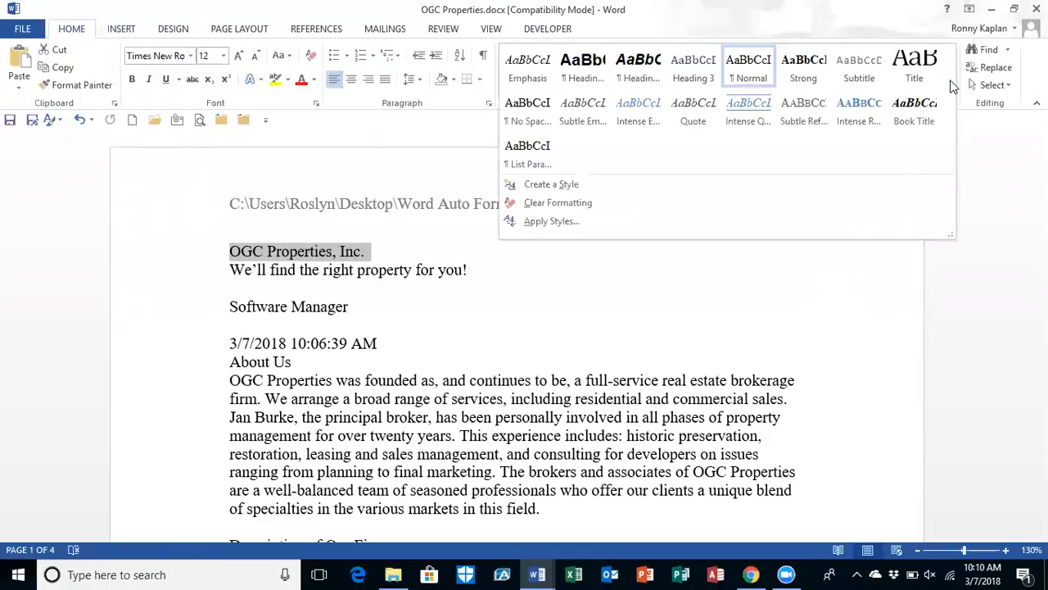
pyautogui.click(912, 67)
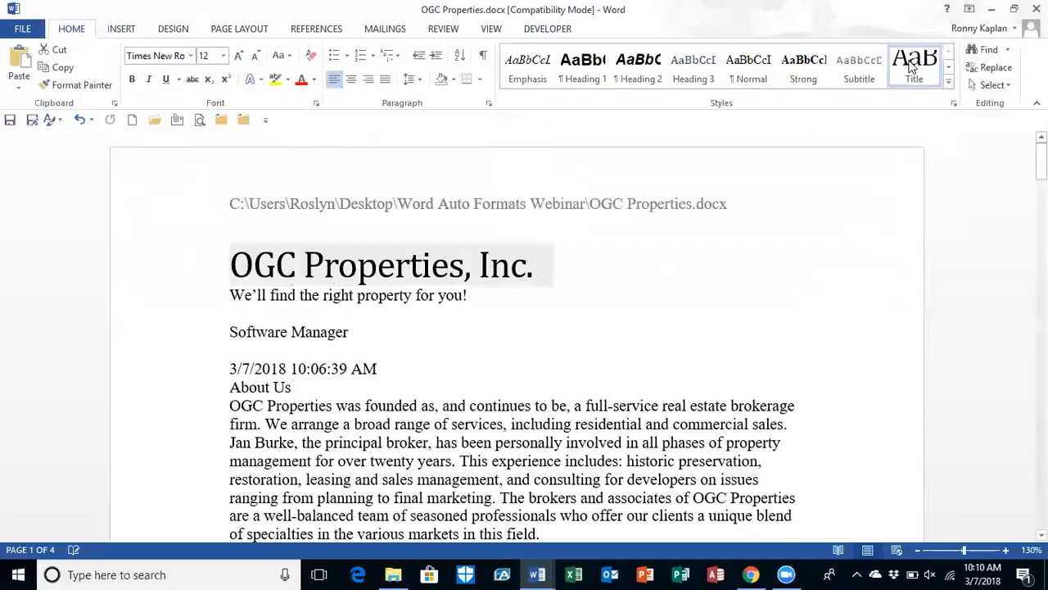
# Try Heading 1 on the tagline "We'll find the right property for you!" and replace it with the Subtitle style
pyautogui.click(185, 308)
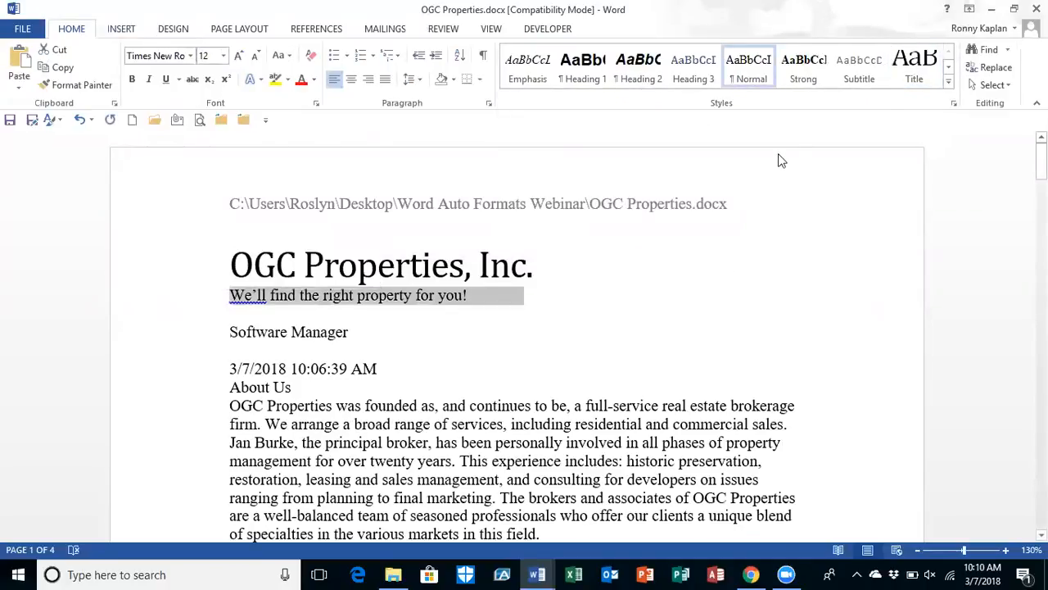
pyautogui.click(949, 82)
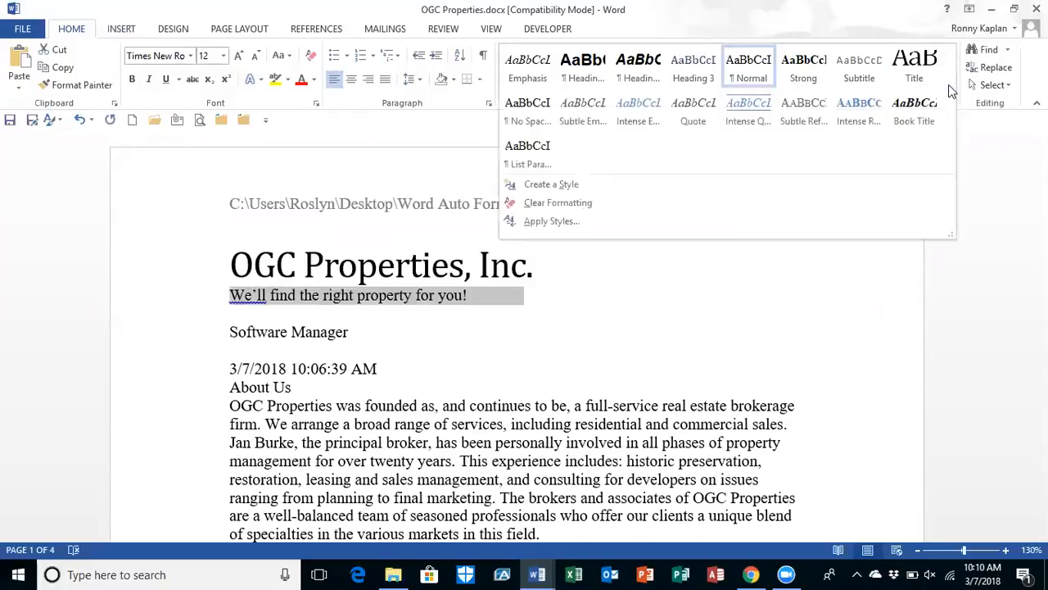
pyautogui.click(591, 75)
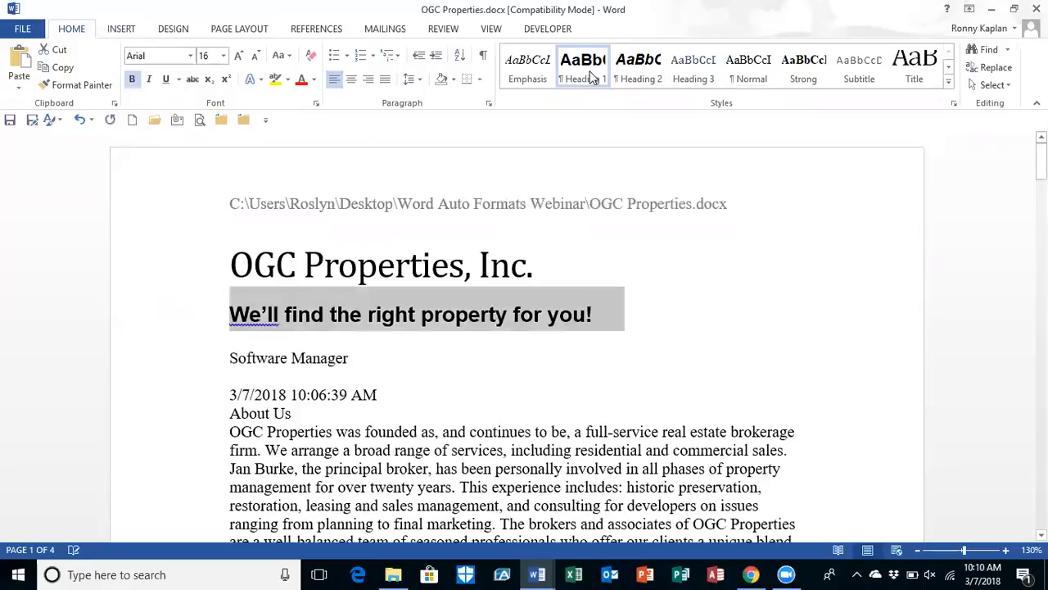
pyautogui.click(855, 69)
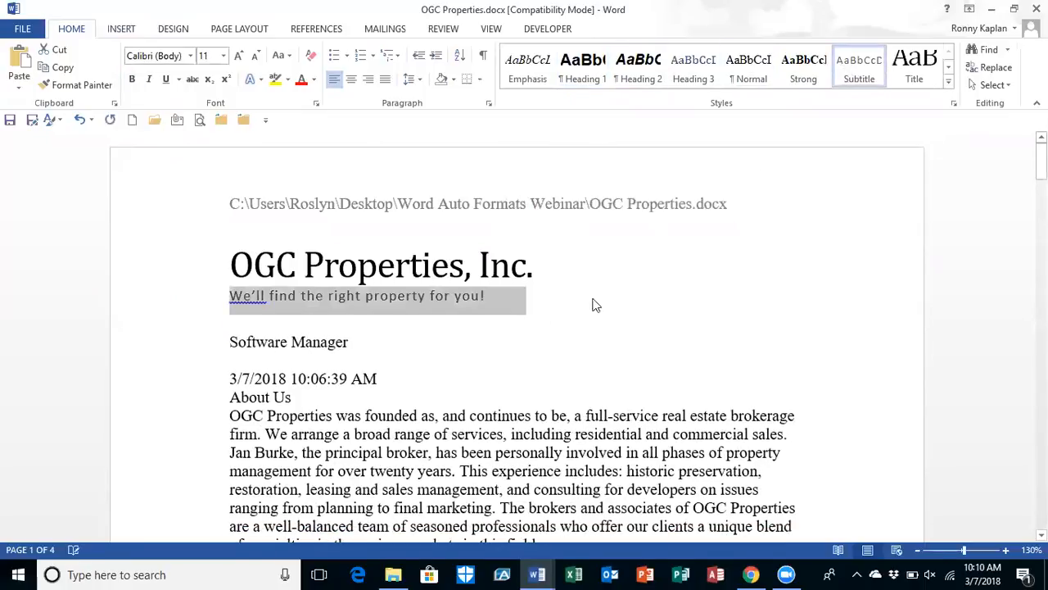
# Add a blank line between the date and time line and the "About Us" heading
pyautogui.moveTo(1041, 162); pyautogui.dragTo(1041, 179)
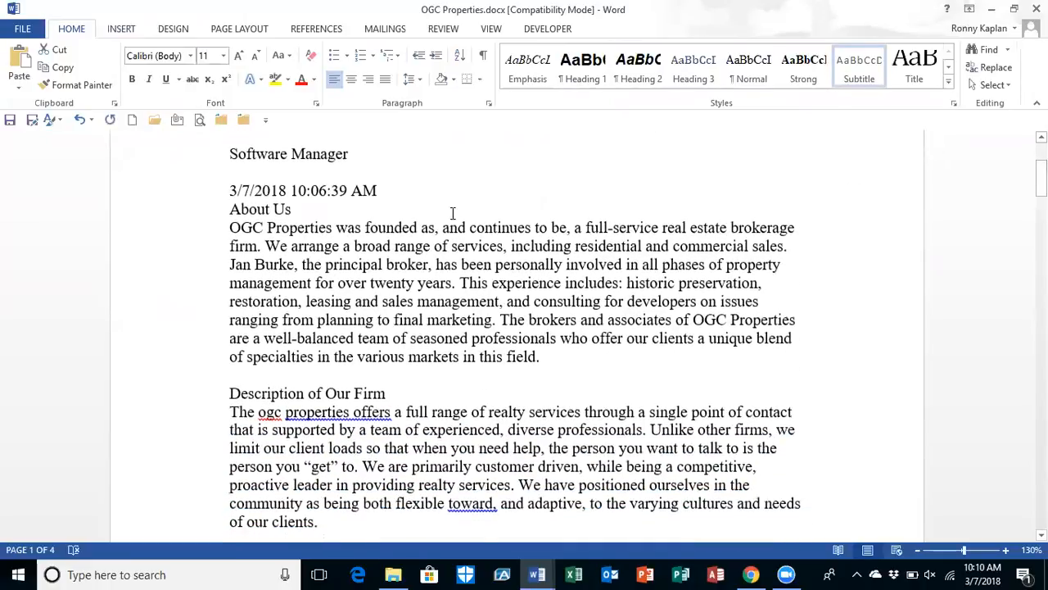
pyautogui.click(403, 190)
pyautogui.press('Return')
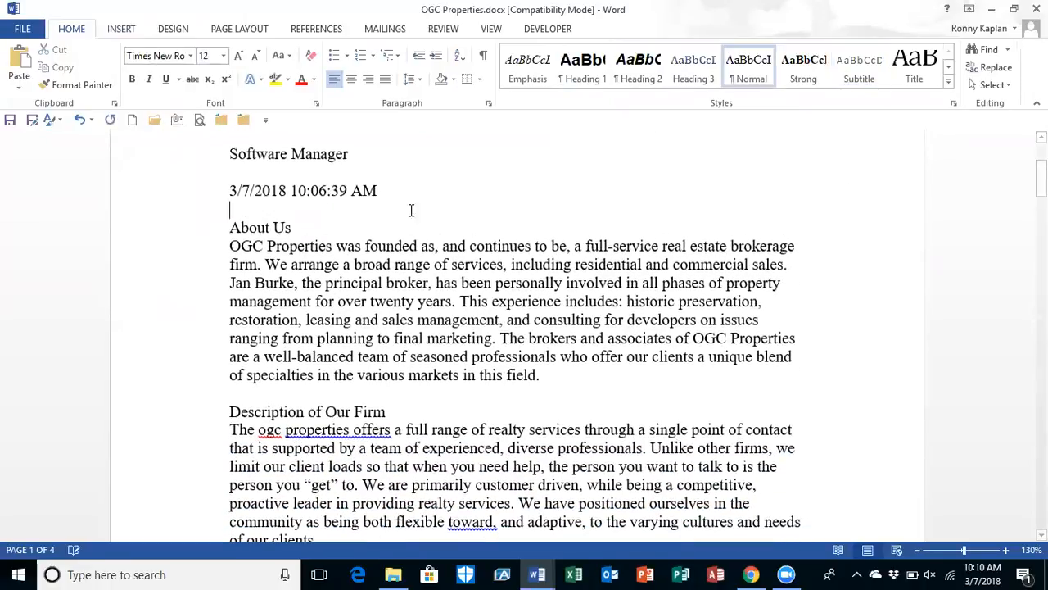
# Apply Heading 1 to the five section headings from "About Us" through "Our Goal", selecting them together, and deselect them
pyautogui.click(192, 234)
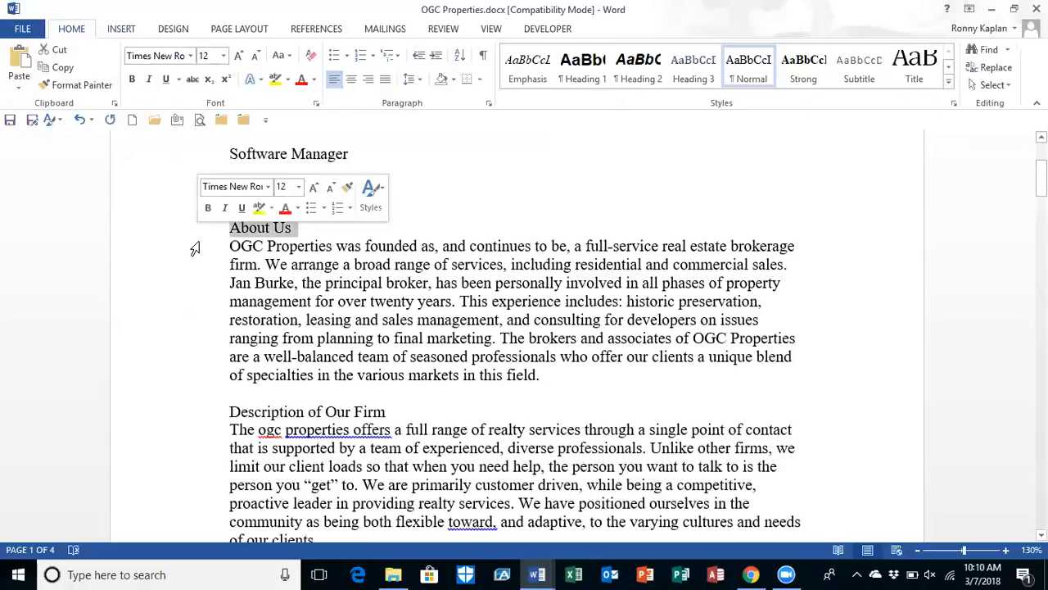
pyautogui.keyDown('ctrl'); pyautogui.click(198, 419); pyautogui.keyUp('ctrl')
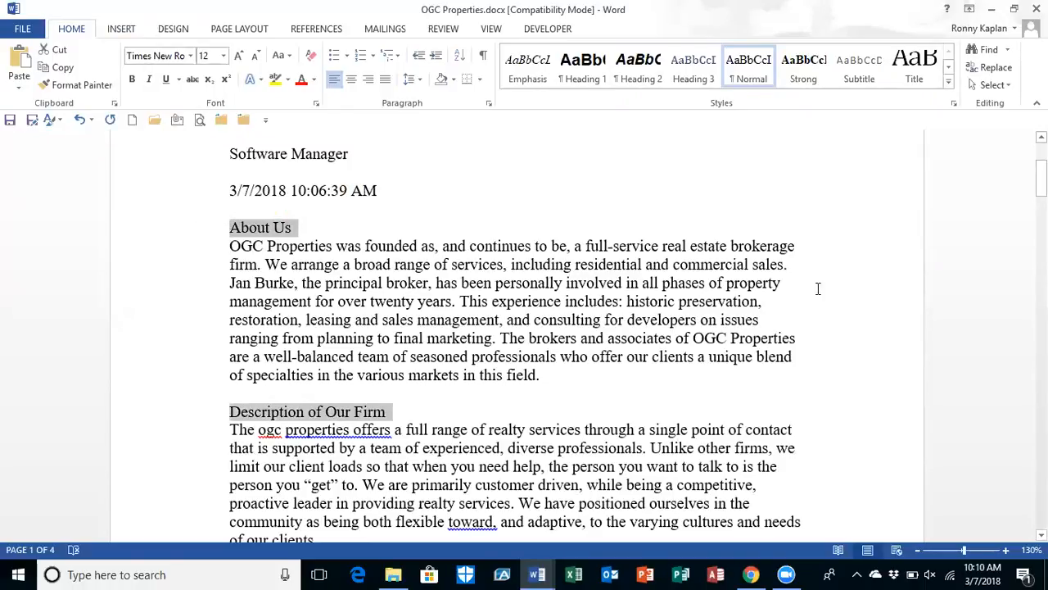
pyautogui.moveTo(1041, 179); pyautogui.dragTo(1041, 219)
pyautogui.keyDown('ctrl'); pyautogui.click(190, 337); pyautogui.keyUp('ctrl')
pyautogui.keyDown('ctrl'); pyautogui.click(194, 198); pyautogui.keyUp('ctrl')
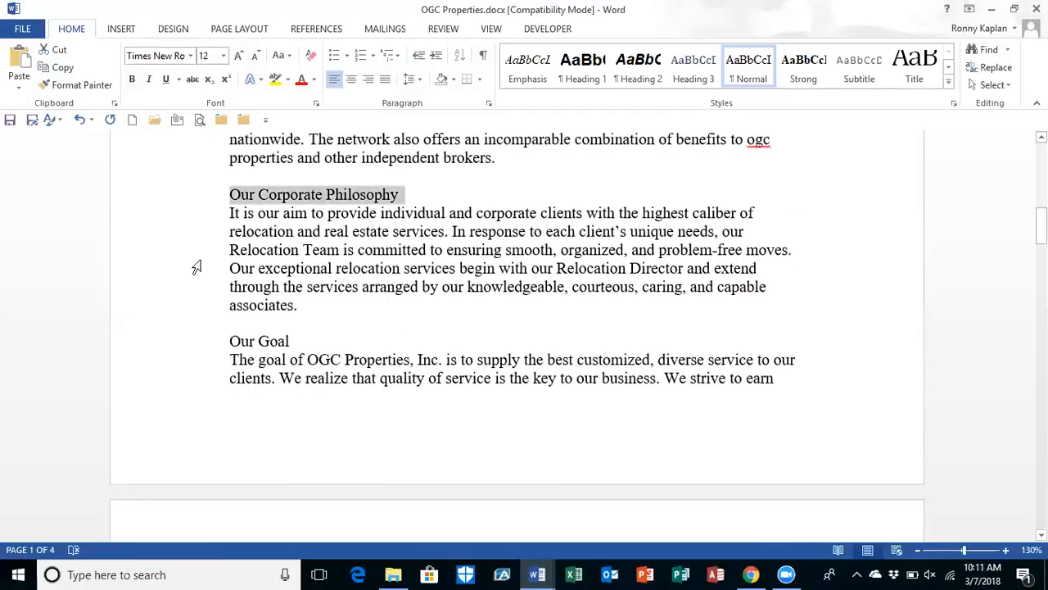
pyautogui.keyDown('ctrl'); pyautogui.click(204, 345); pyautogui.keyUp('ctrl')
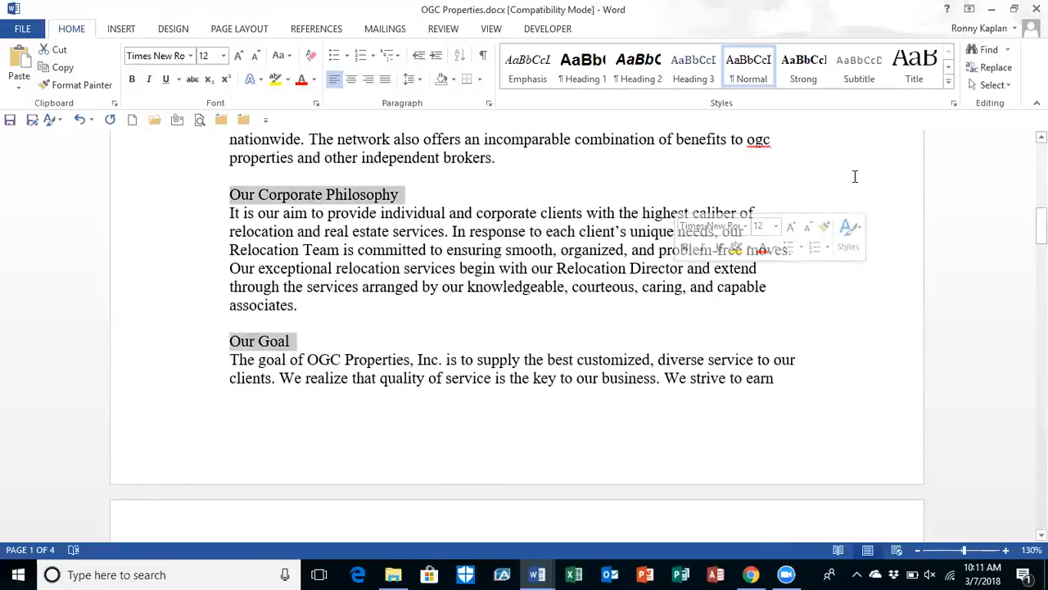
pyautogui.click(583, 73)
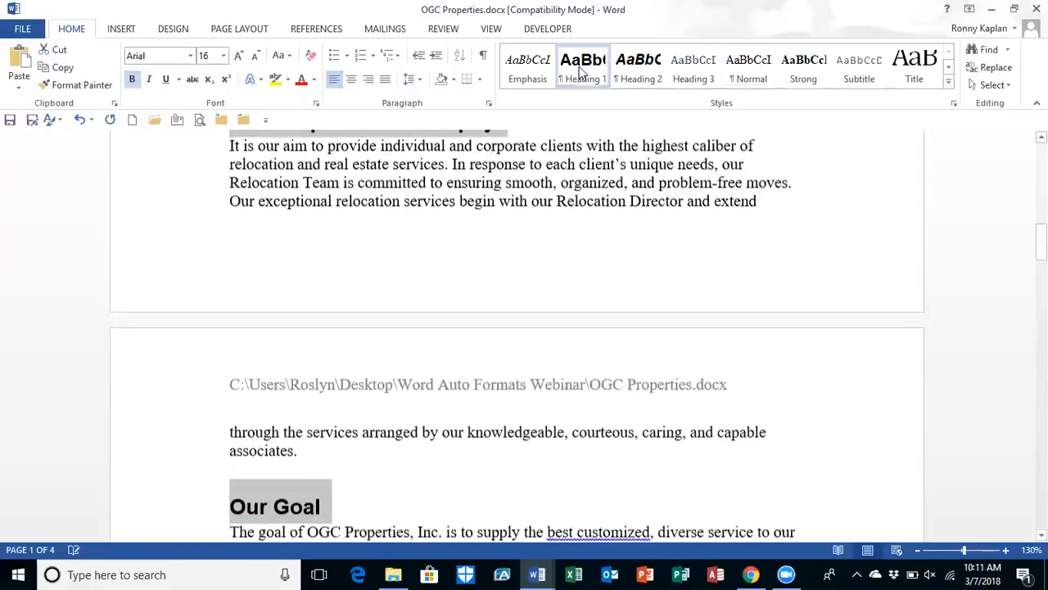
pyautogui.moveTo(1041, 244); pyautogui.dragTo(1040, 184)
pyautogui.click(517, 310)
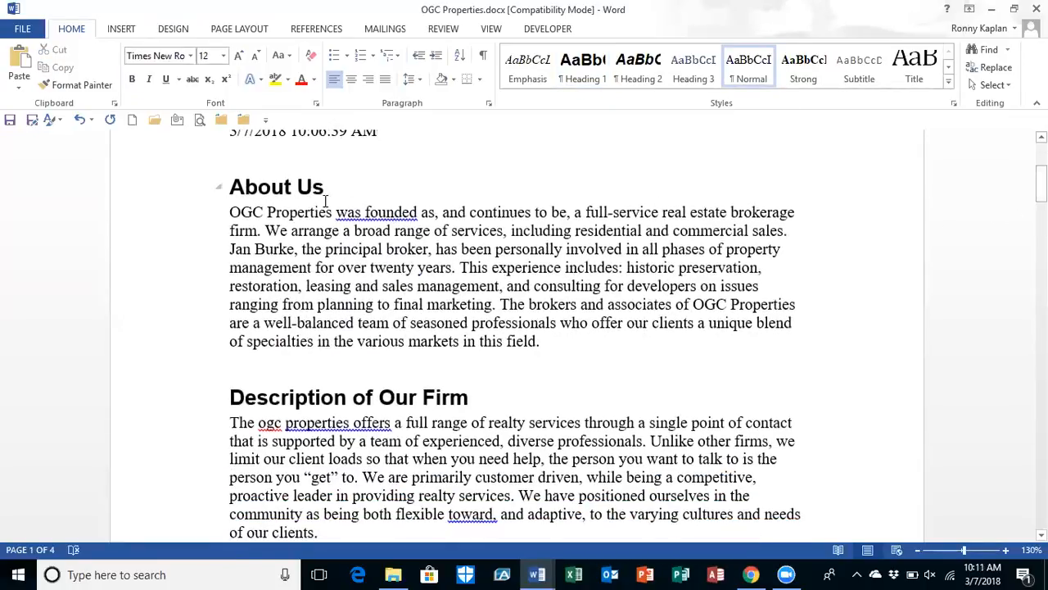
# Modify the Heading 1 style to use centered 14 pt Berlin Sans FB text
pyautogui.click(259, 187)
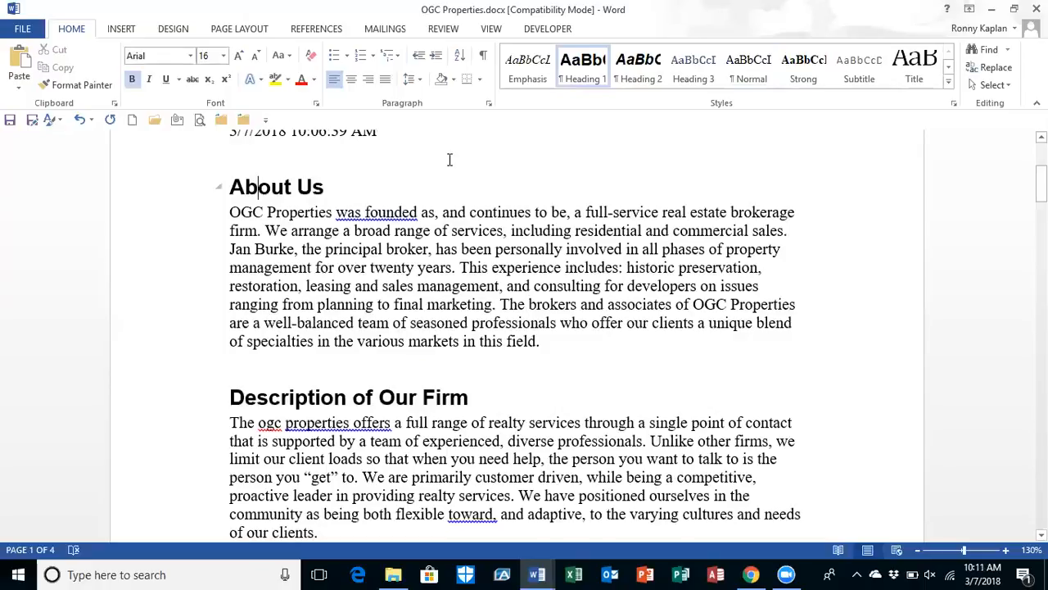
pyautogui.rightClick(590, 63)
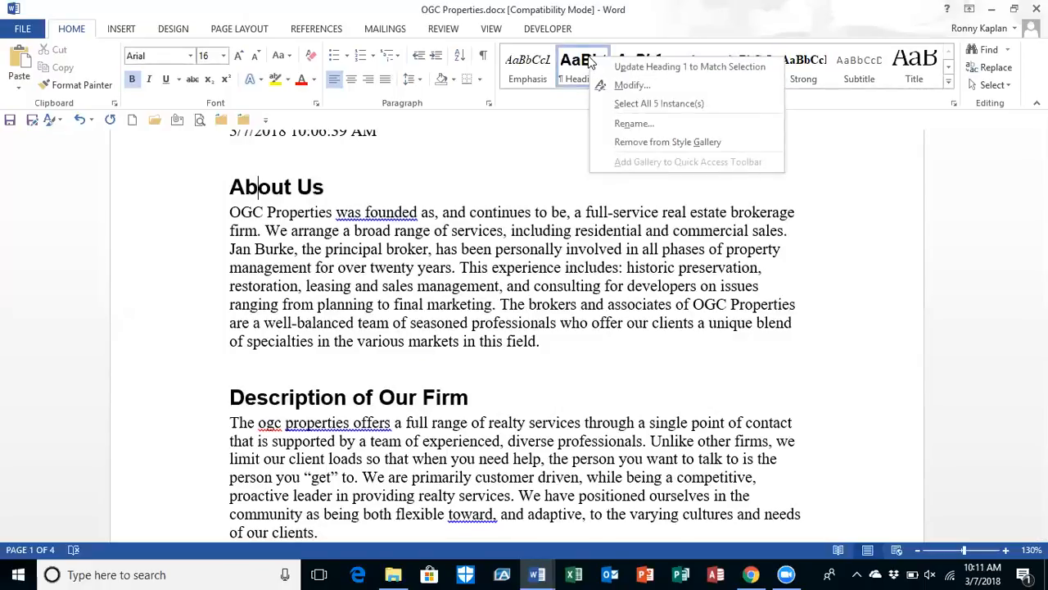
pyautogui.click(635, 85)
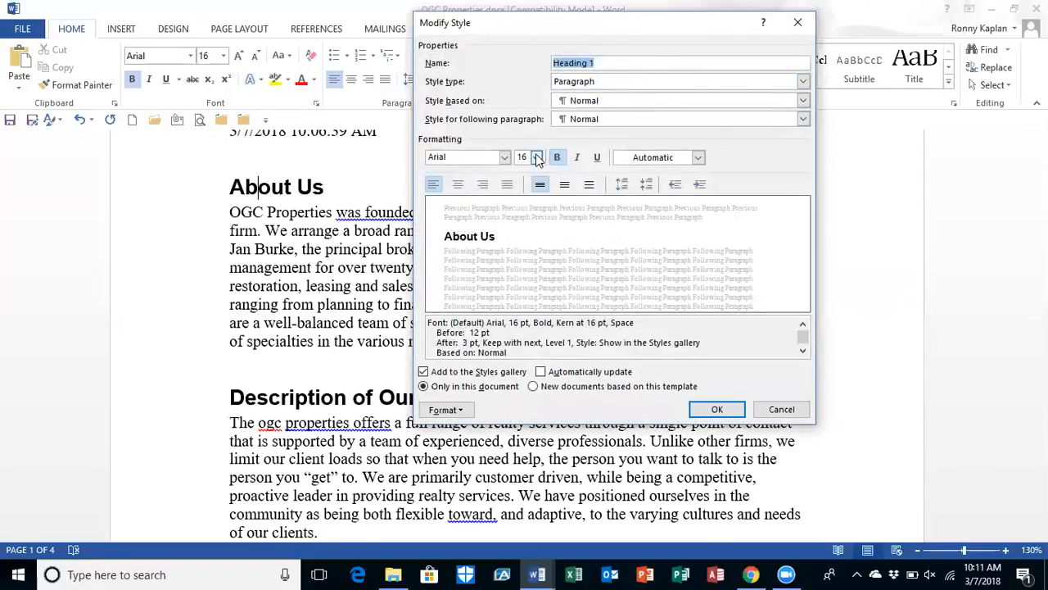
pyautogui.click(536, 157)
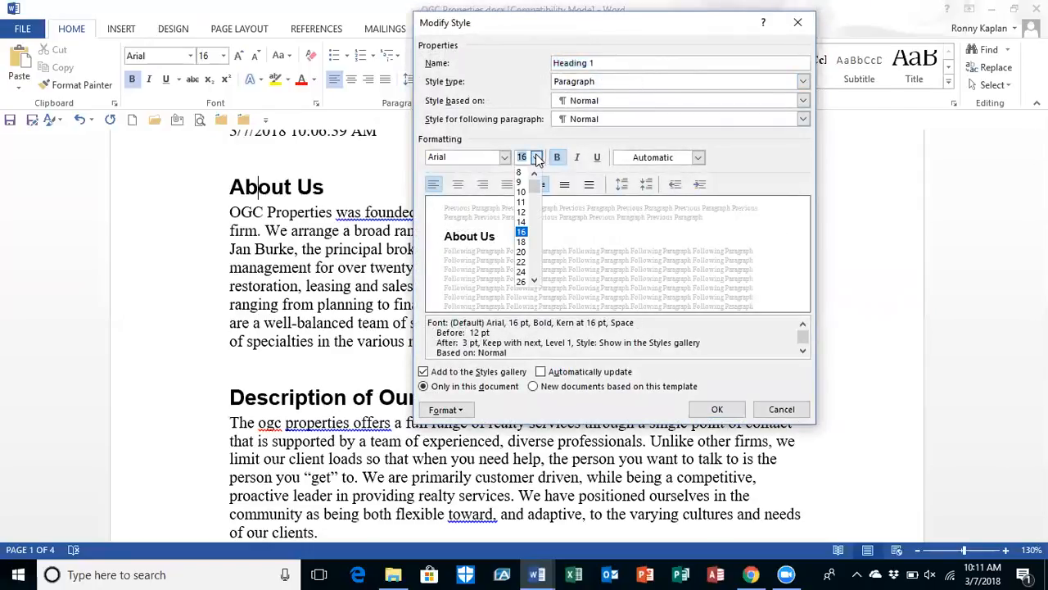
pyautogui.click(522, 222)
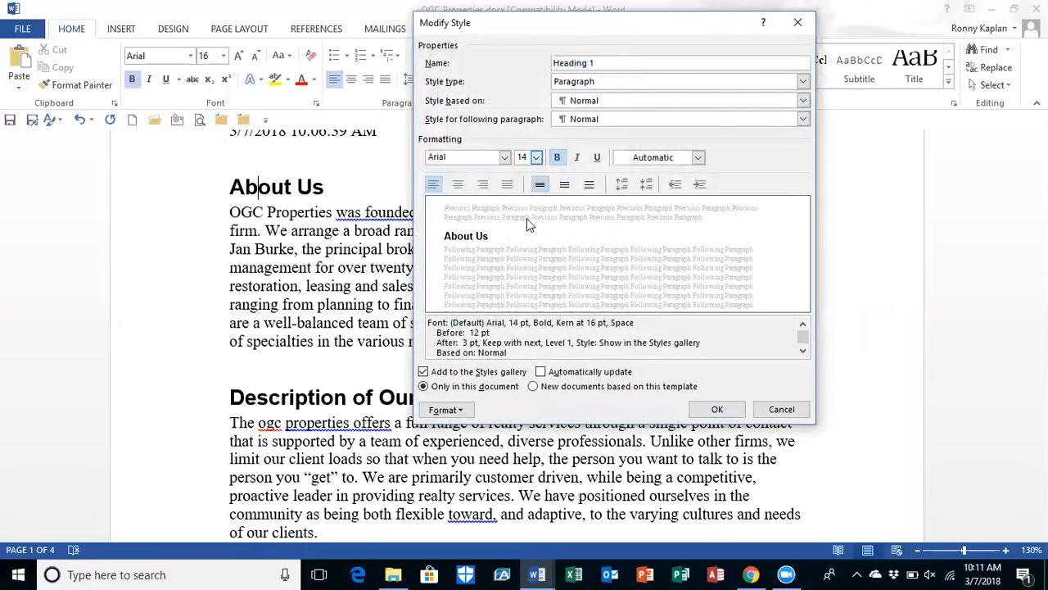
pyautogui.click(458, 184)
pyautogui.click(504, 158)
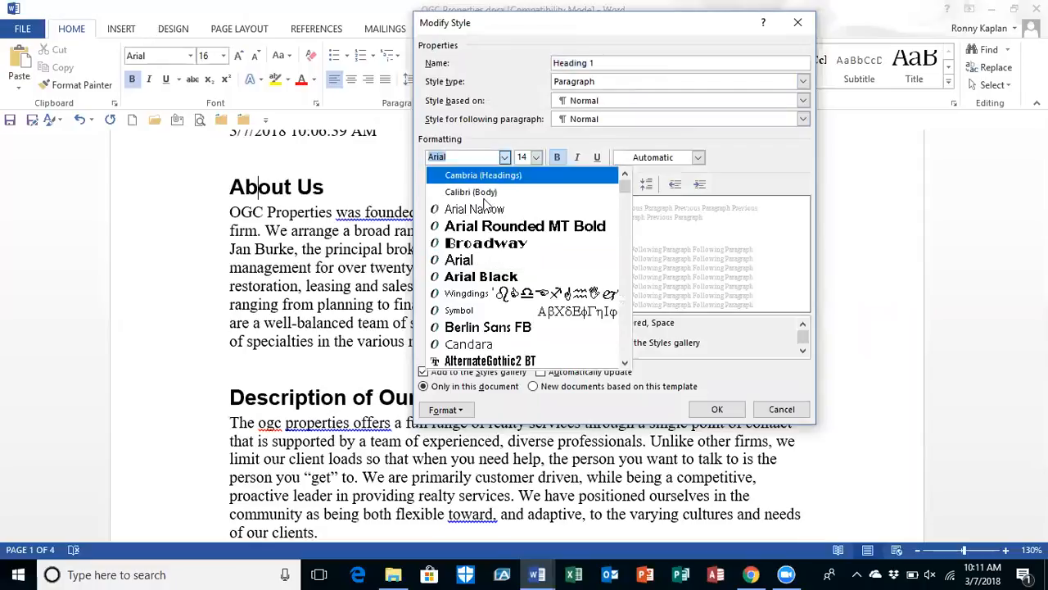
pyautogui.click(491, 327)
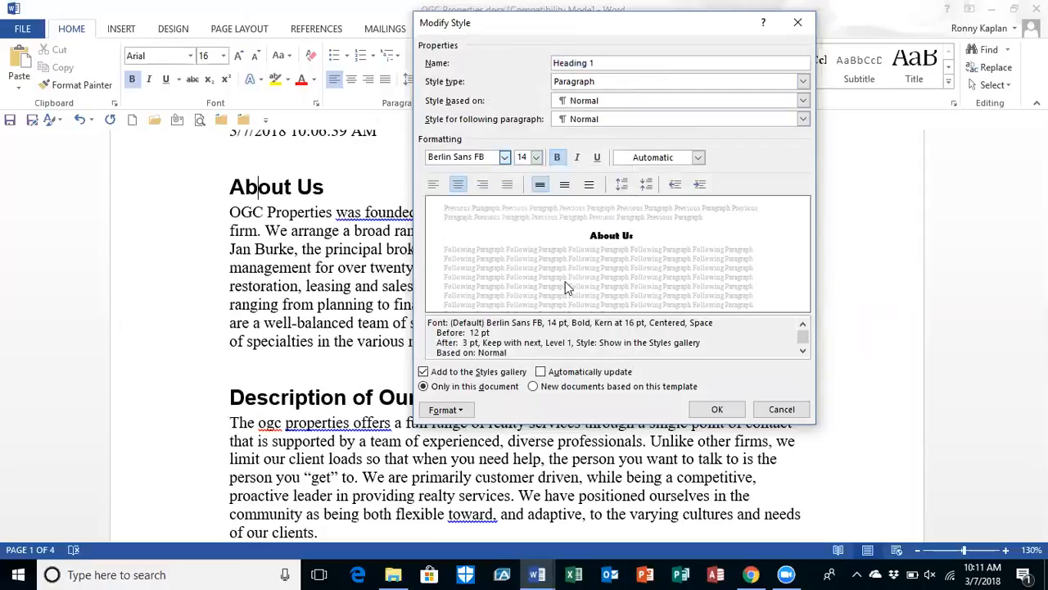
# Set the Heading 1 style's font color to Dark Blue, enable automatic updating, and apply the style changes
pyautogui.click(703, 157)
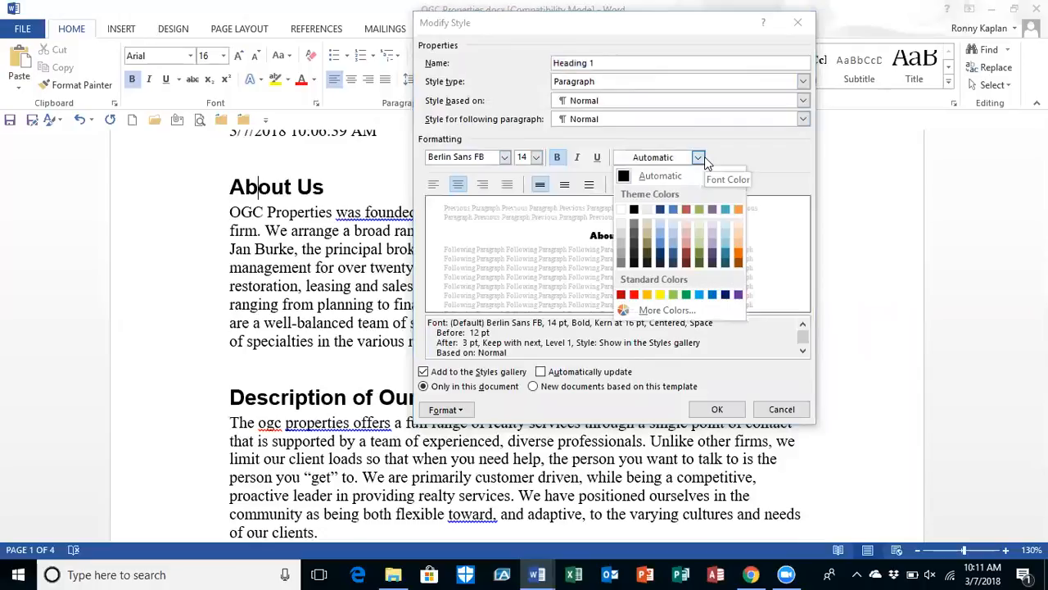
pyautogui.click(726, 295)
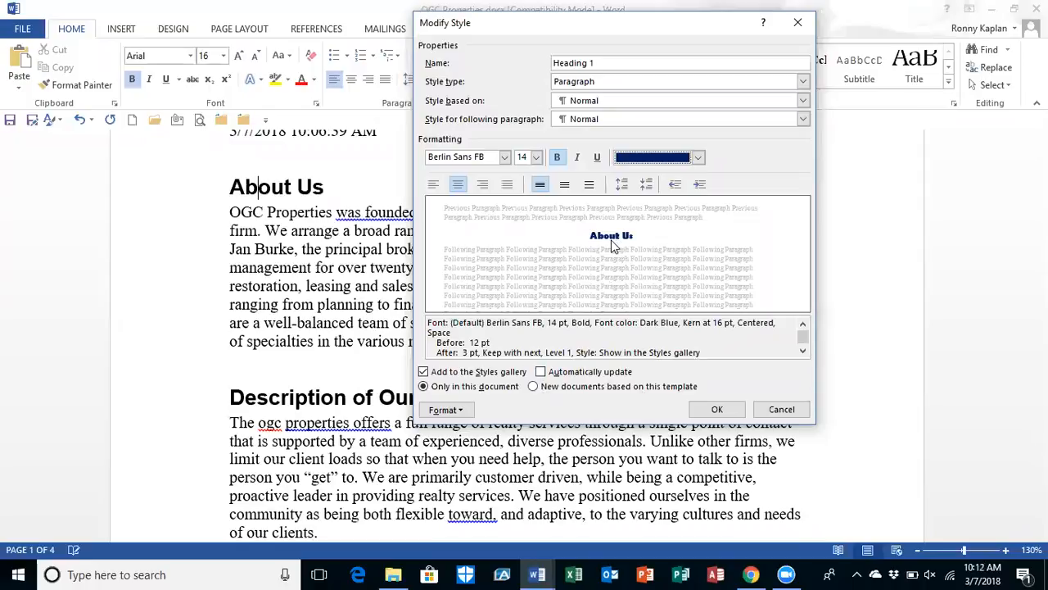
pyautogui.click(541, 373)
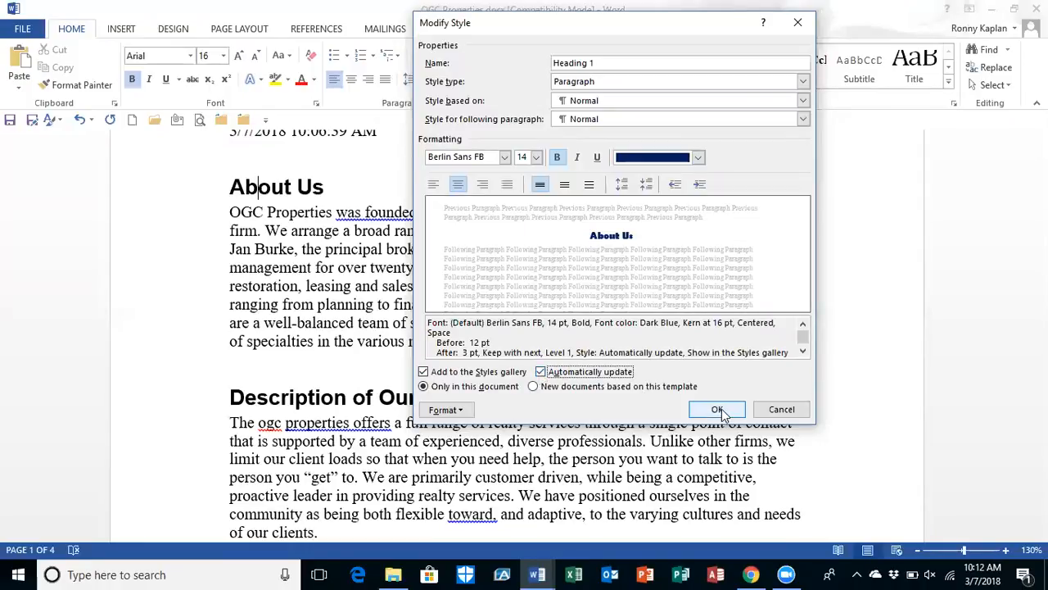
pyautogui.click(717, 410)
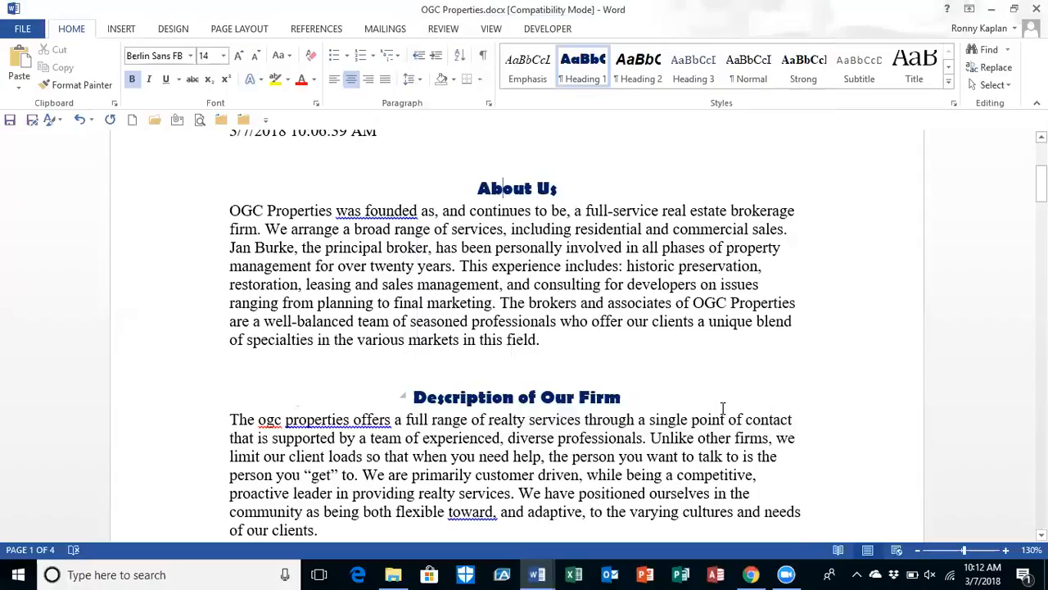
# Left-align the "About Us" heading so the automatically updating Heading 1 style picks up the alignment
pyautogui.moveTo(1041, 182)
pyautogui.mouseDown()
pyautogui.moveTo(1041, 235)
pyautogui.moveTo(1041, 164)
pyautogui.mouseUp()
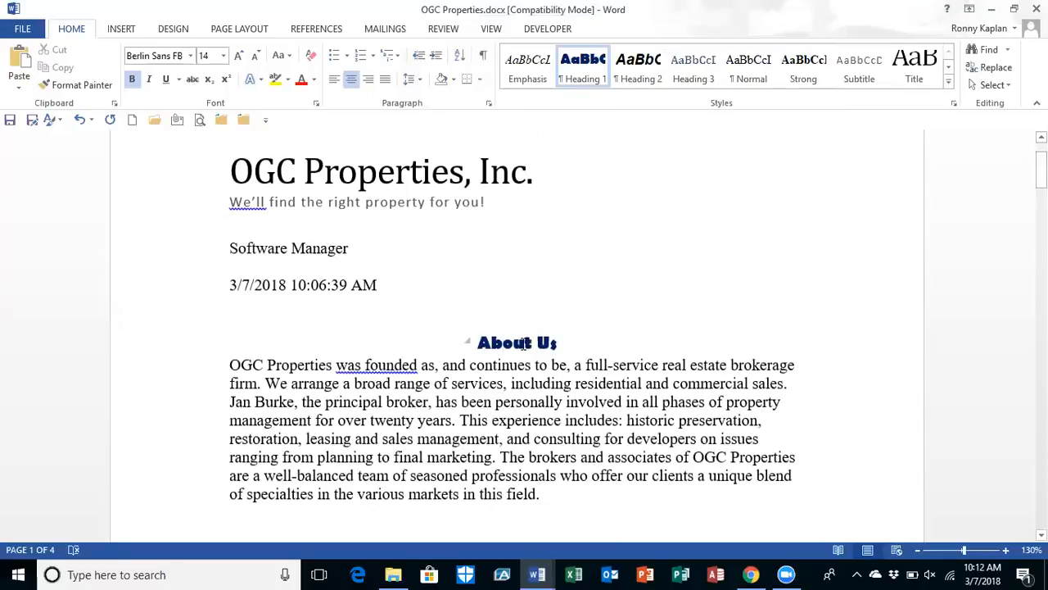
pyautogui.click(525, 343)
pyautogui.click(334, 80)
pyautogui.moveTo(1041, 169)
pyautogui.mouseDown()
pyautogui.moveTo(1041, 252)
pyautogui.moveTo(1041, 155)
pyautogui.mouseUp()
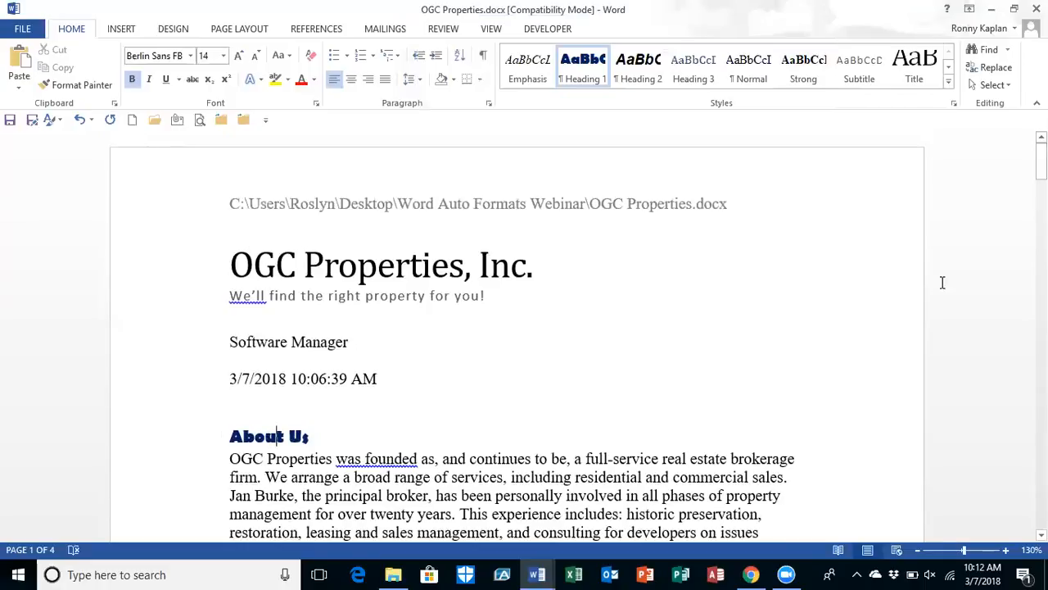
pyautogui.moveTo(1041, 156); pyautogui.dragTo(1041, 160)
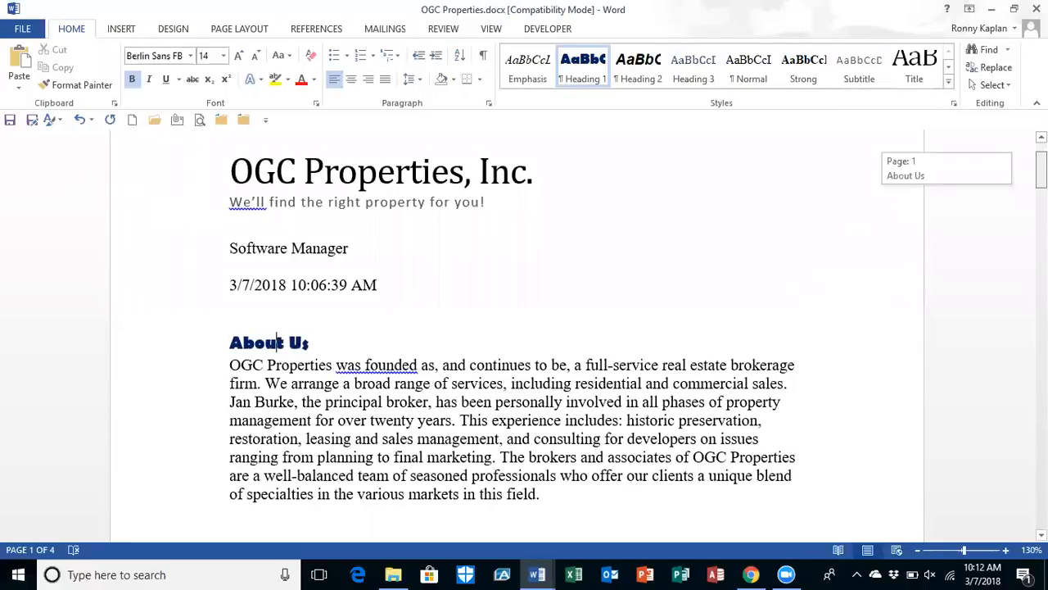
pyautogui.click(949, 82)
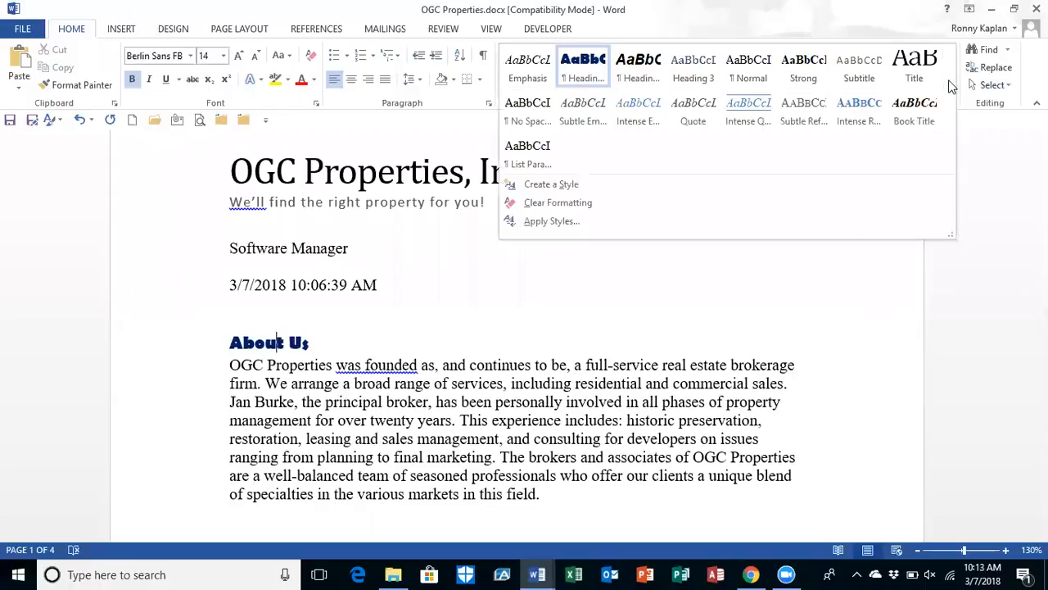
pyautogui.click(834, 293)
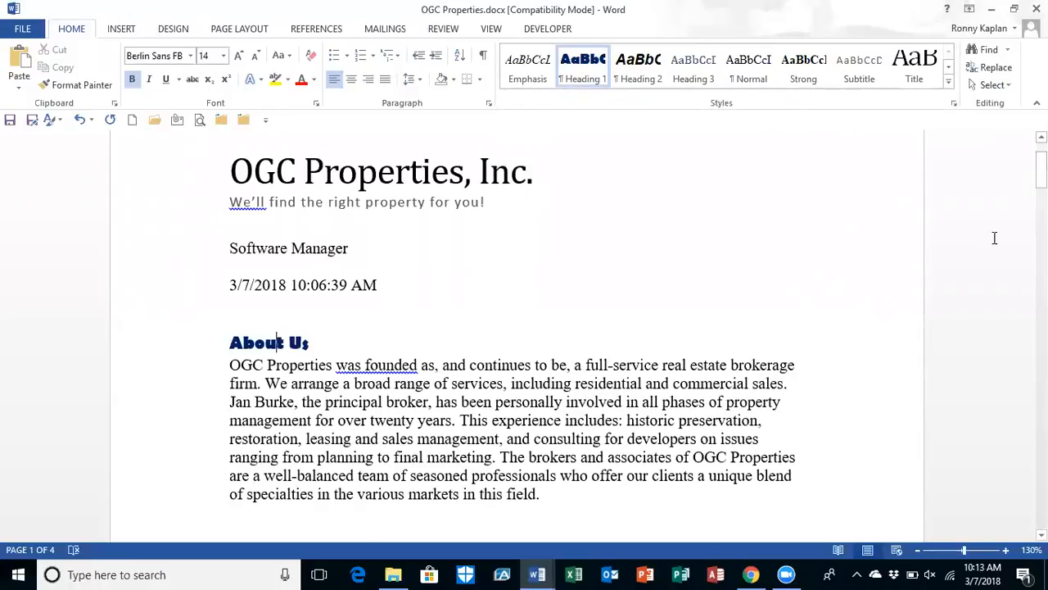
# Indent the "Relocation Package" paragraph under "Selling Your Home" by 0.5" on both the left and the right
pyautogui.moveTo(1042, 170); pyautogui.dragTo(1042, 294)
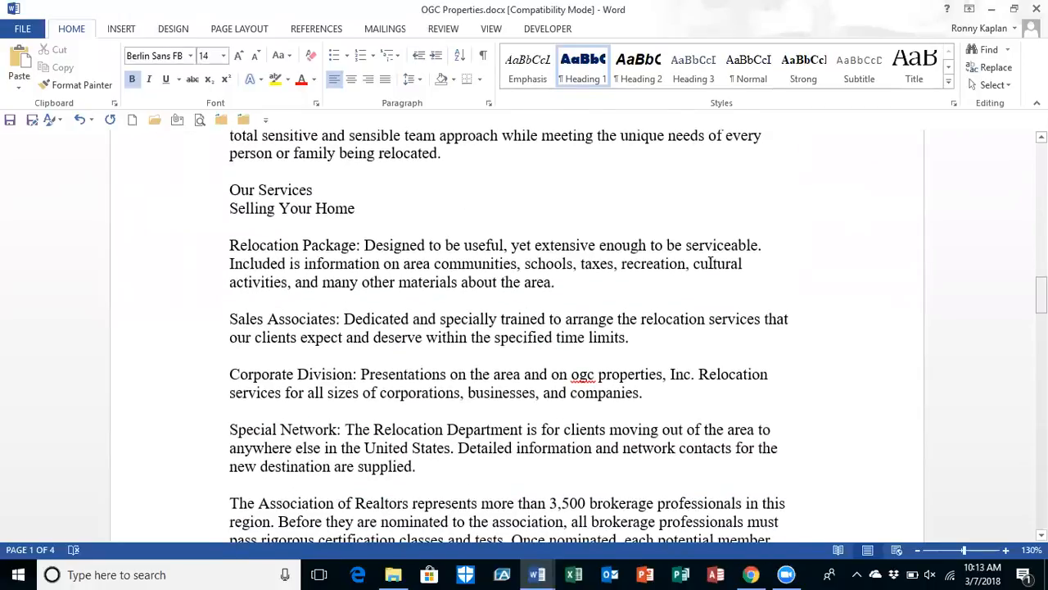
pyautogui.tripleClick(407, 246)
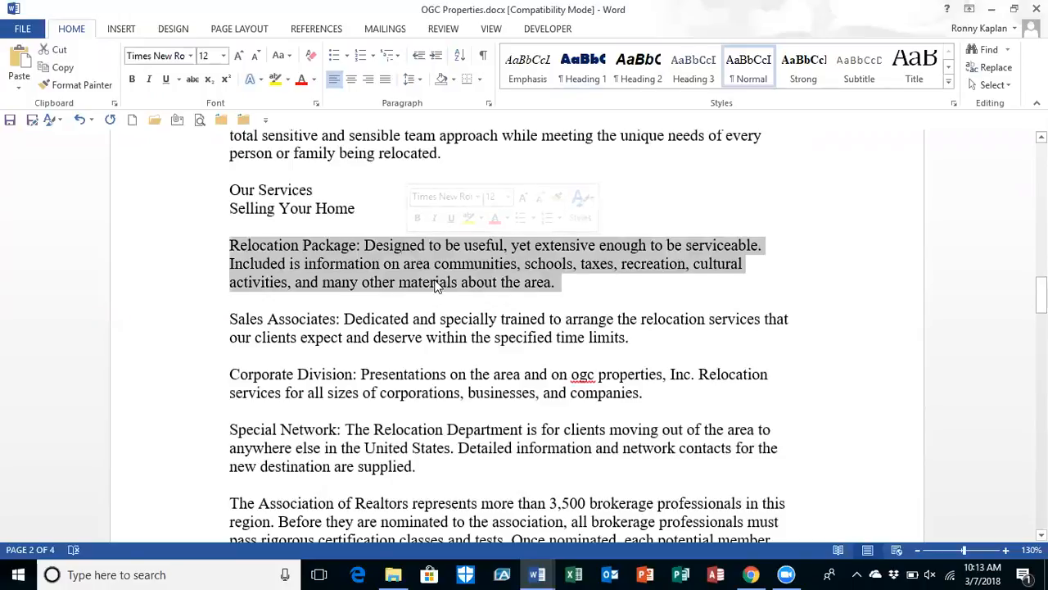
pyautogui.click(436, 54)
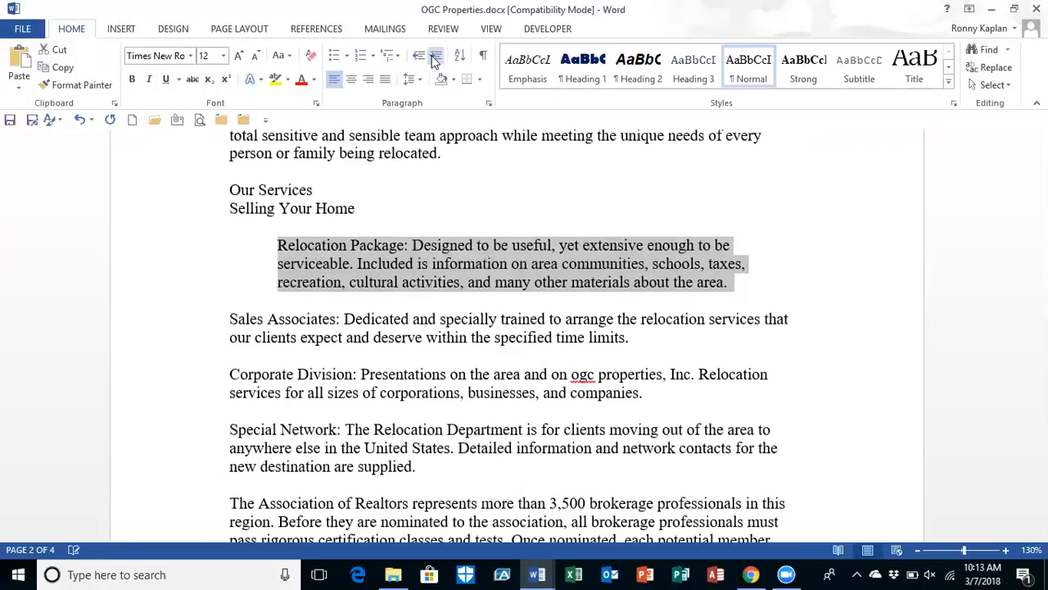
pyautogui.click(489, 103)
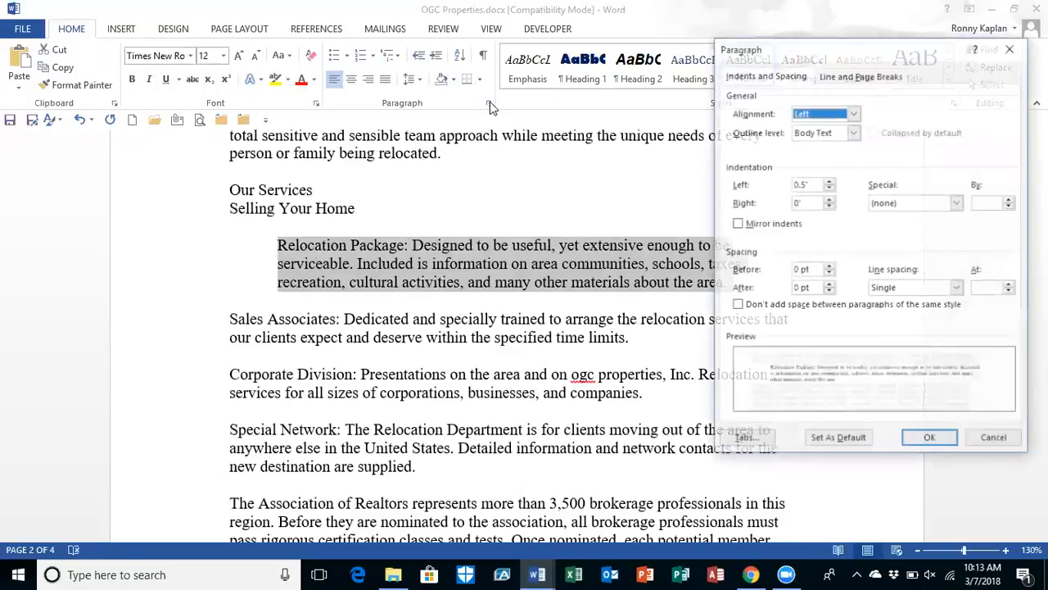
pyautogui.click(829, 199)
pyautogui.click(829, 199)
pyautogui.click(829, 199)
pyautogui.click(829, 199)
pyautogui.click(829, 199)
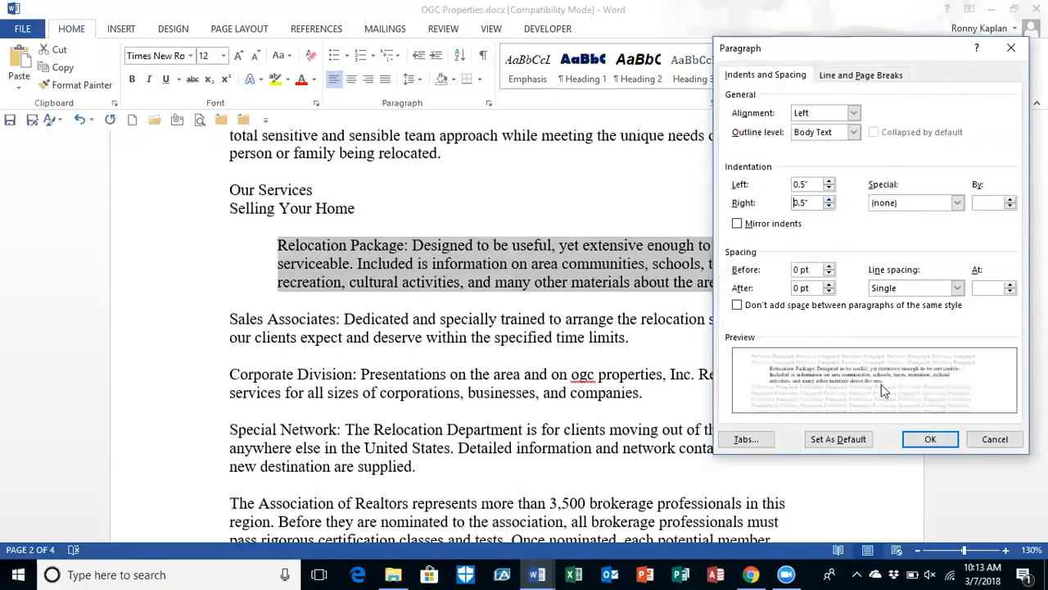
pyautogui.click(923, 447)
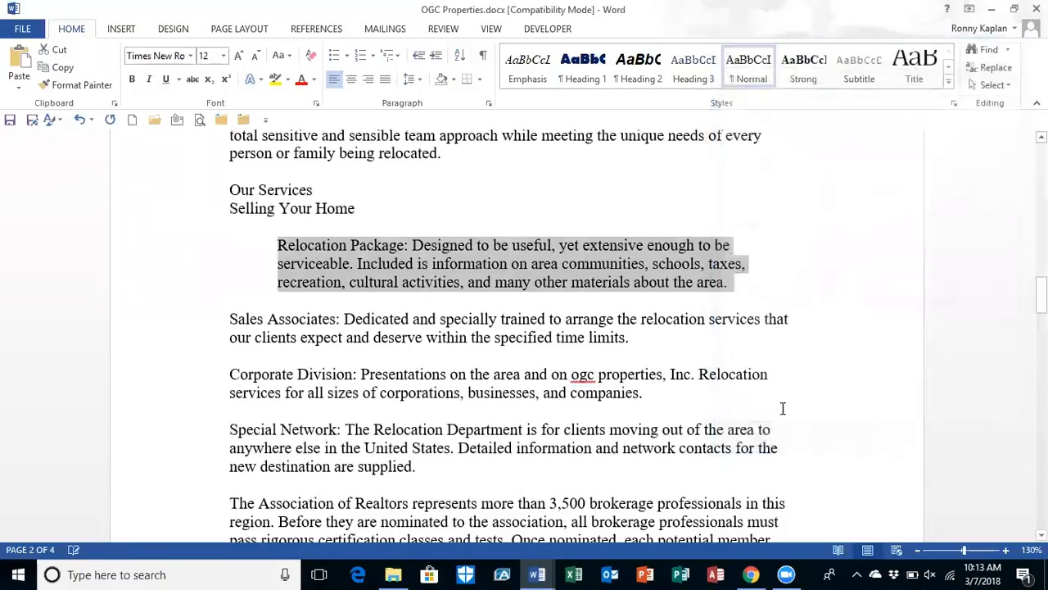
# Justify and italicize the "Relocation Package" paragraph, and save its formatting as a new style named "My Quote"
pyautogui.click(386, 79)
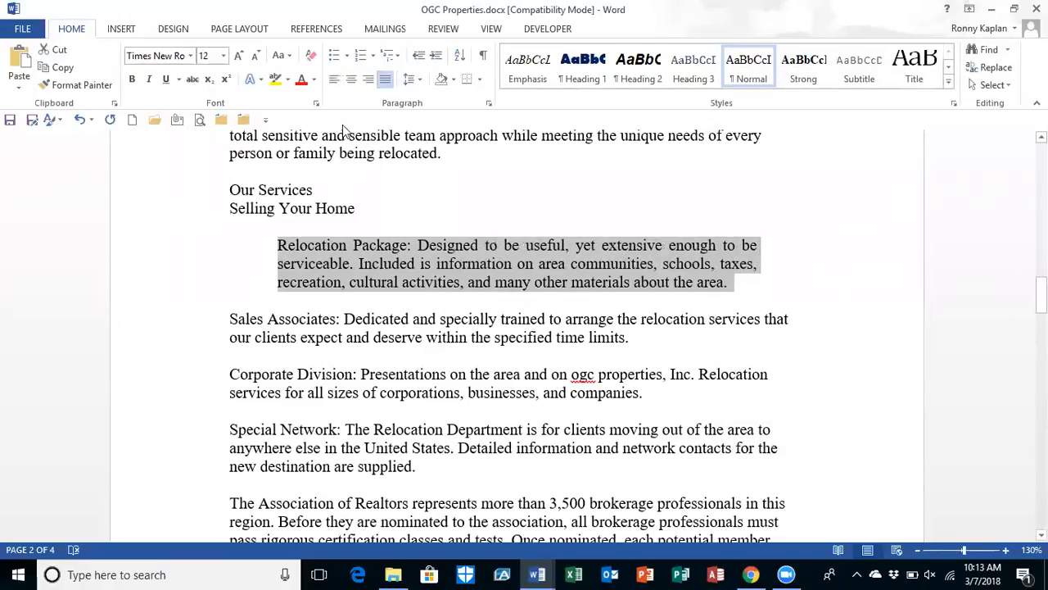
pyautogui.click(148, 79)
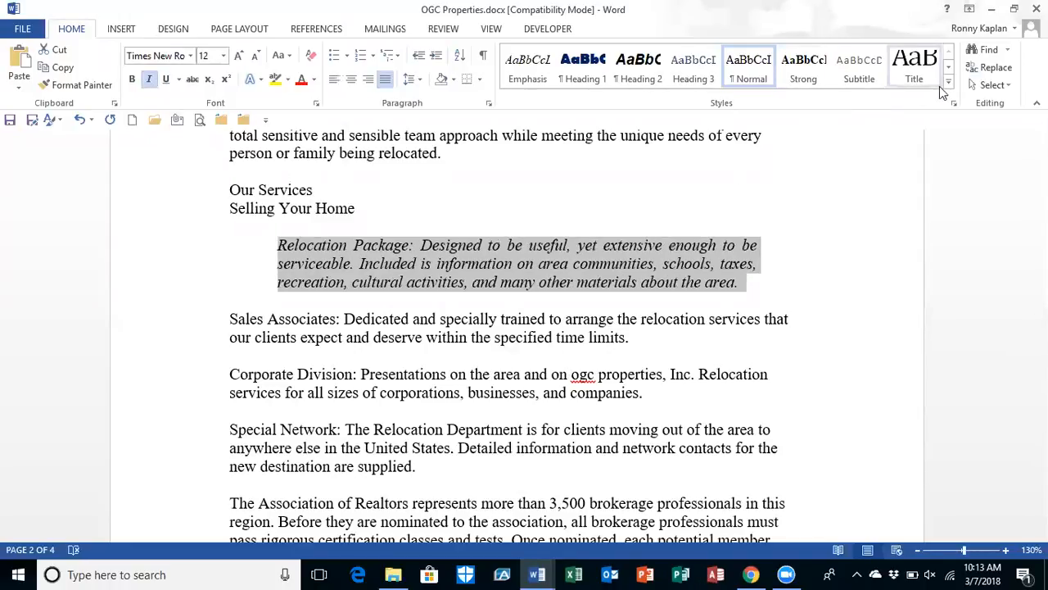
pyautogui.click(948, 83)
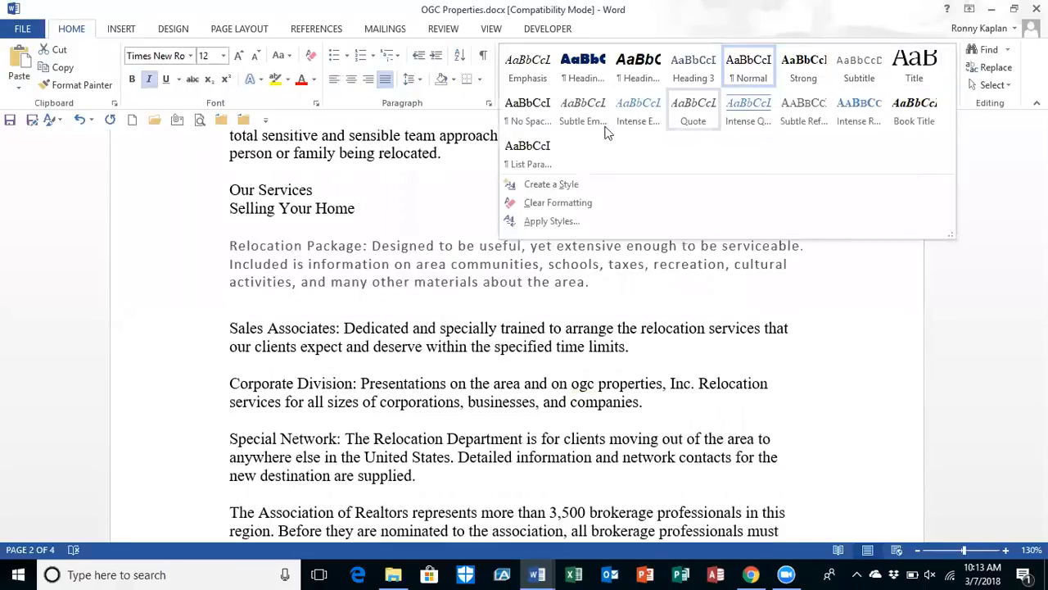
pyautogui.click(573, 185)
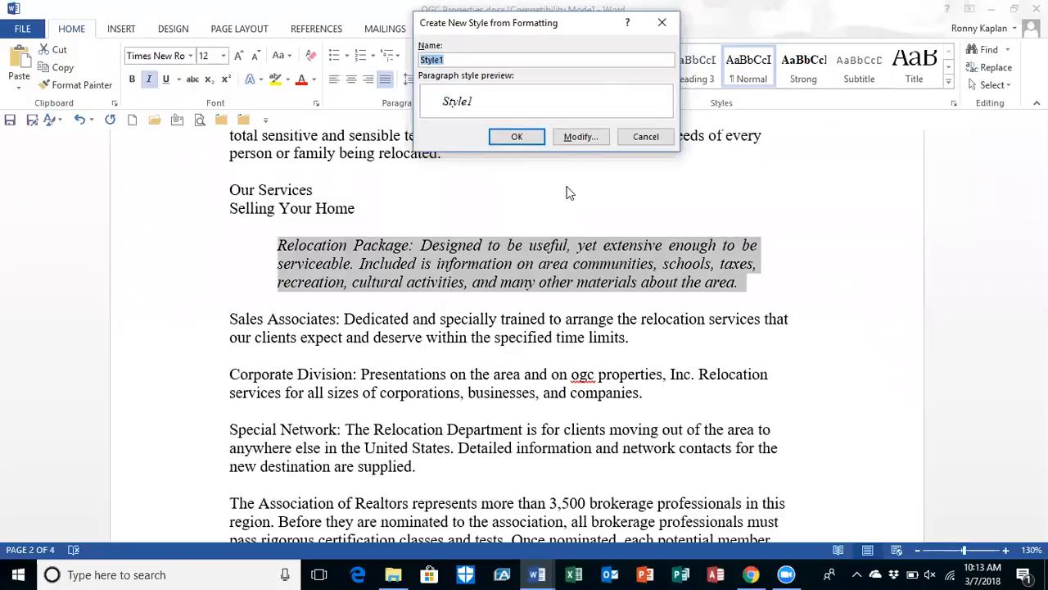
pyautogui.write('My O')
pyautogui.write('uote')
pyautogui.click(521, 138)
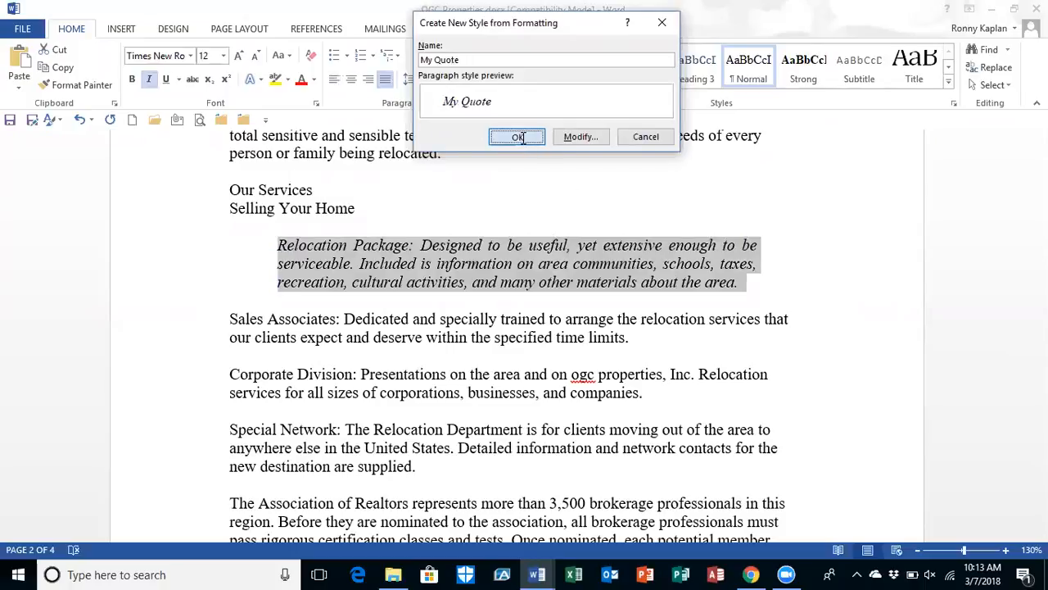
pyautogui.click(599, 336)
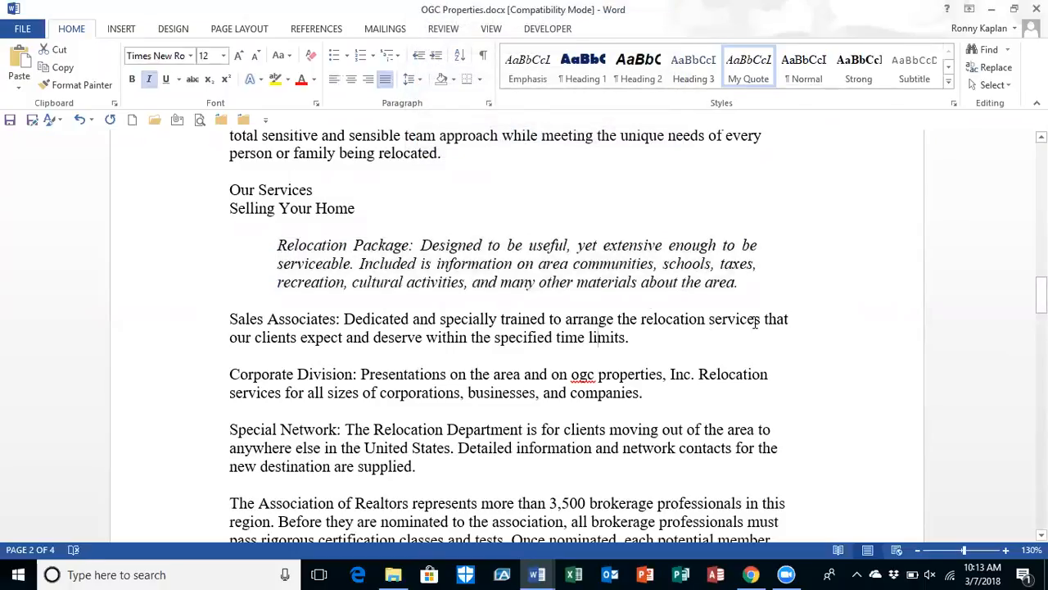
# Apply the My Quote style to the entire "Special Network" paragraph and deselect it
pyautogui.doubleClick(319, 450)
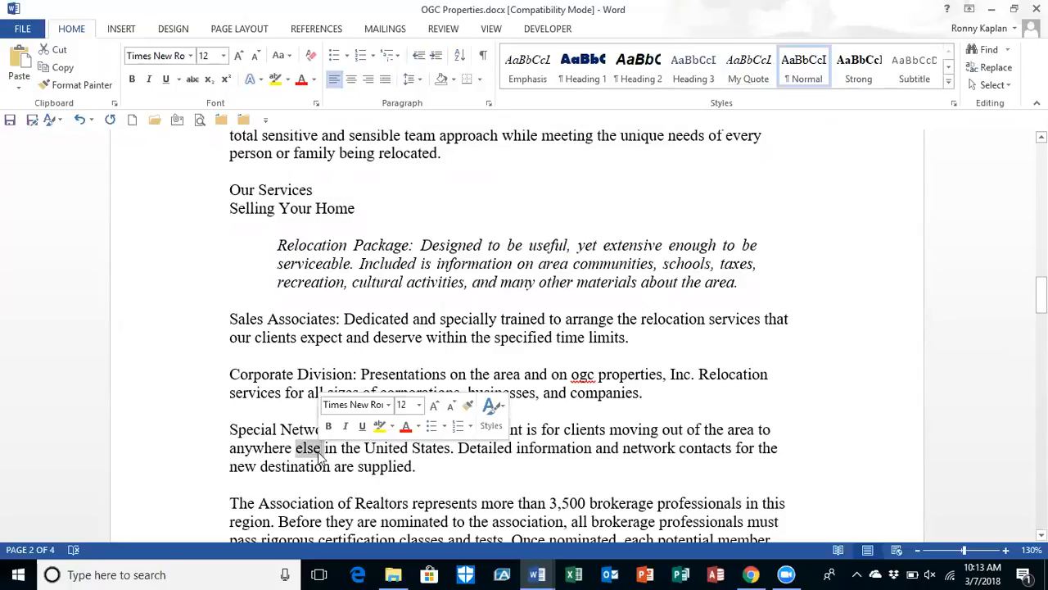
pyautogui.tripleClick(555, 433)
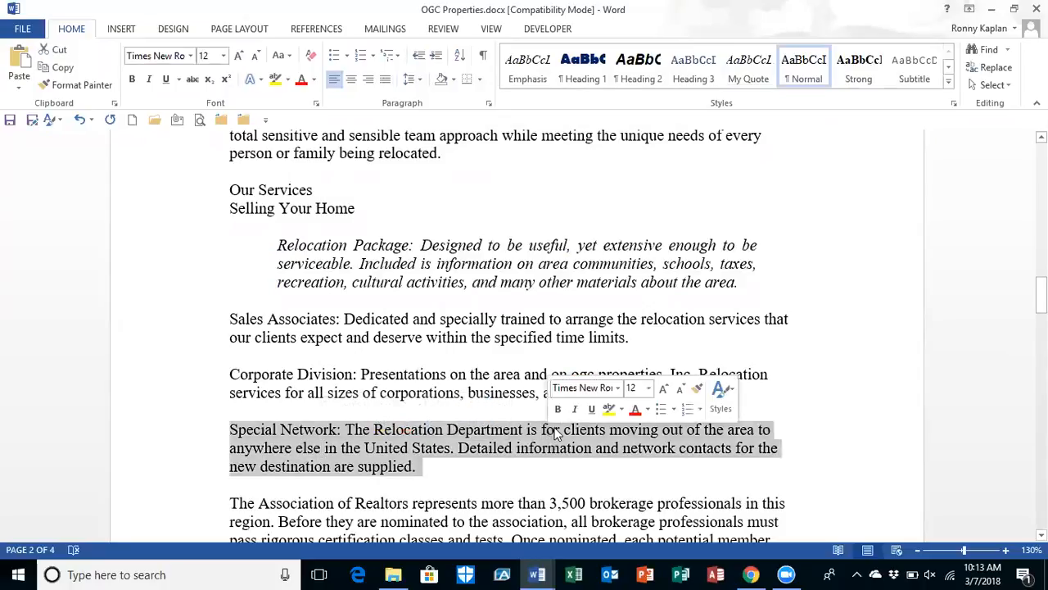
pyautogui.click(949, 82)
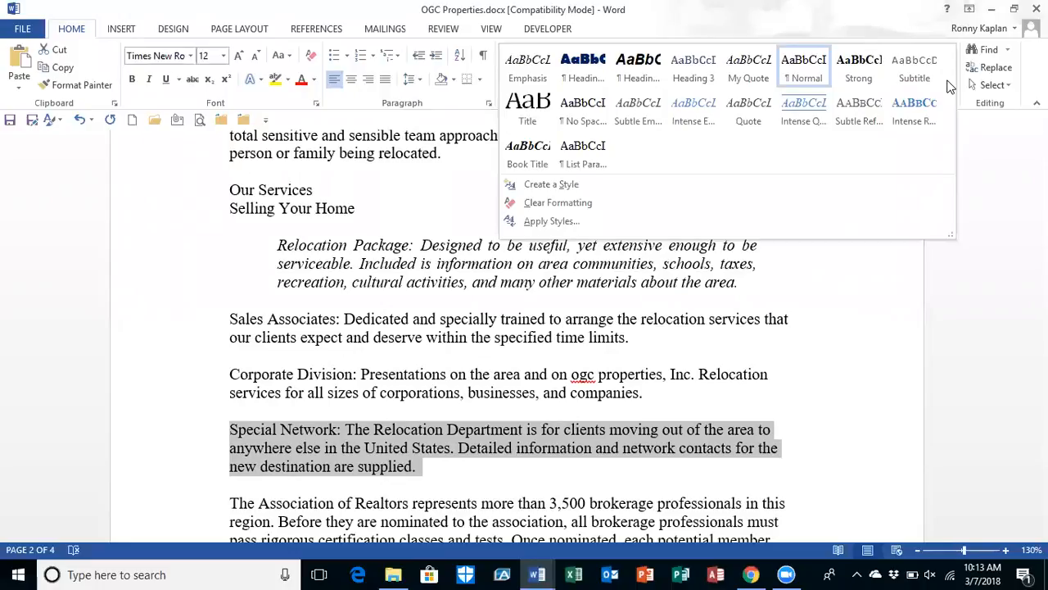
pyautogui.click(747, 74)
pyautogui.click(638, 506)
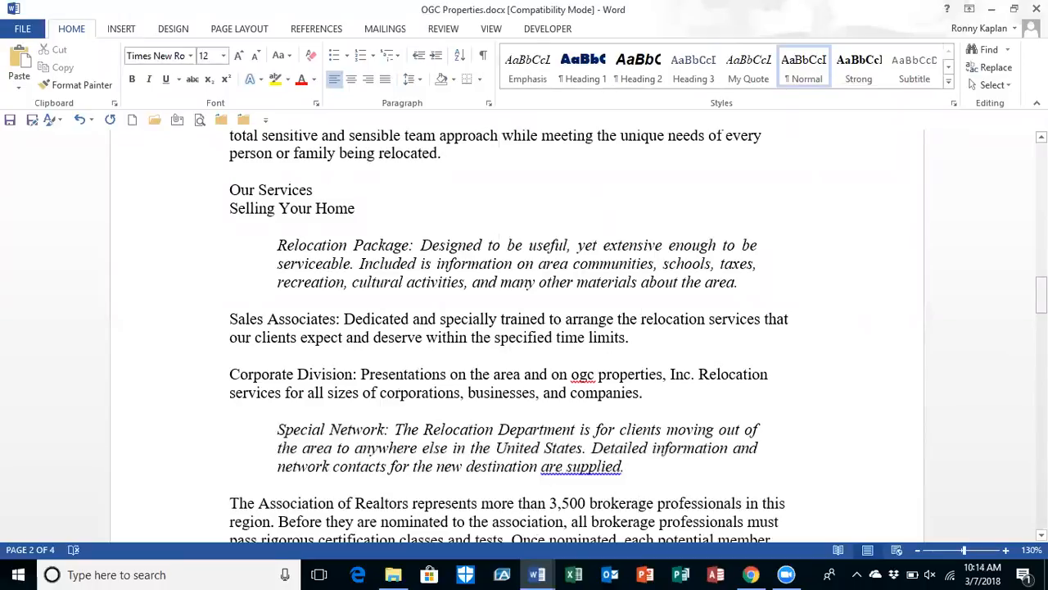
# Insert the built-in Facet Sidebar (Right) text box beside the Association of Realtors paragraph on page 3
pyautogui.moveTo(1040, 294); pyautogui.dragTo(1041, 151)
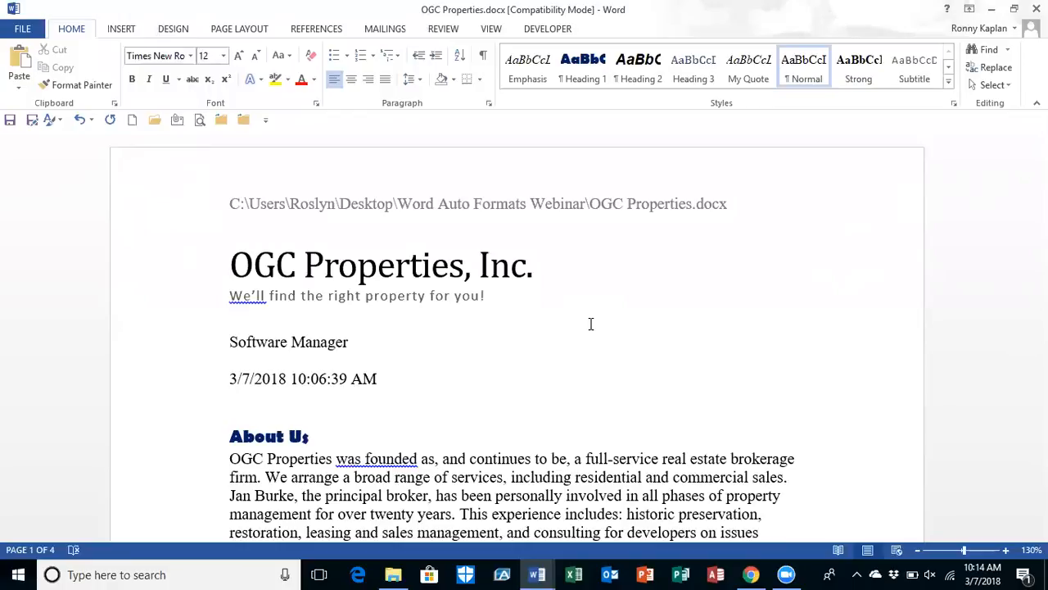
pyautogui.moveTo(1041, 160); pyautogui.dragTo(1041, 176)
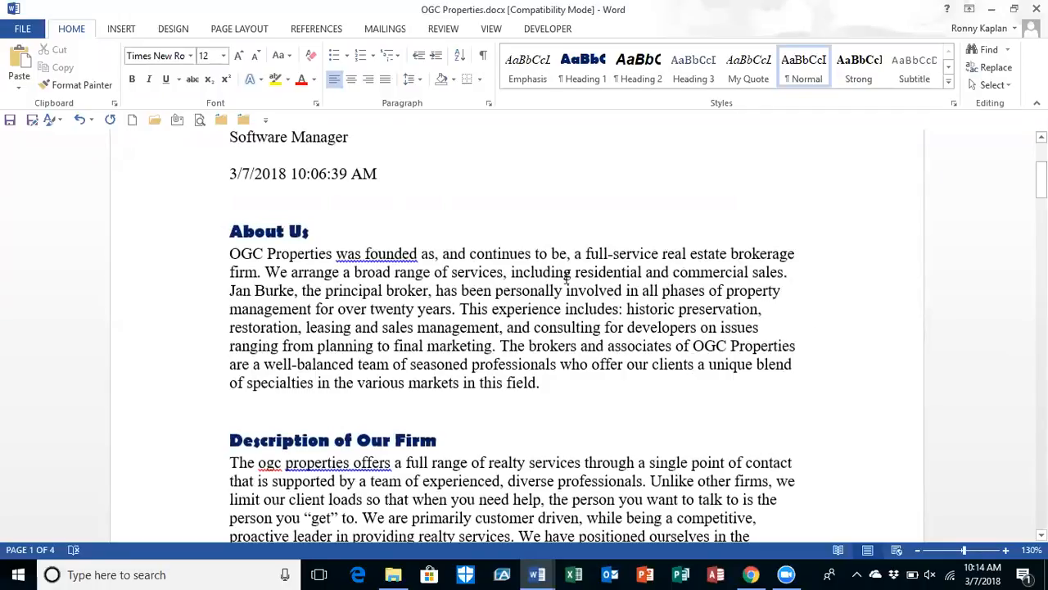
pyautogui.click(121, 29)
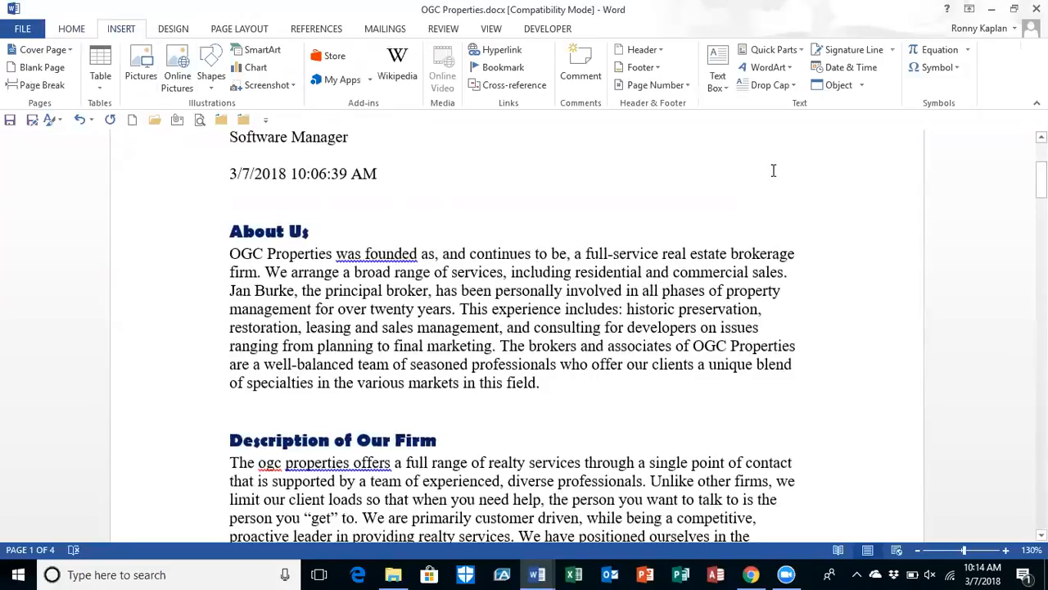
pyautogui.click(723, 85)
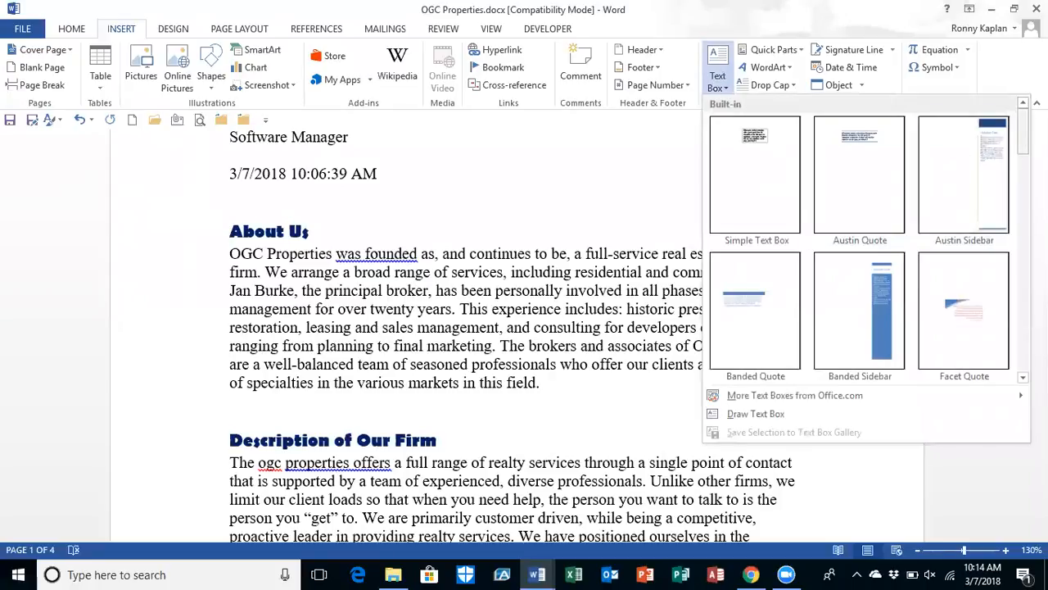
pyautogui.moveTo(1023, 147); pyautogui.dragTo(980, 165)
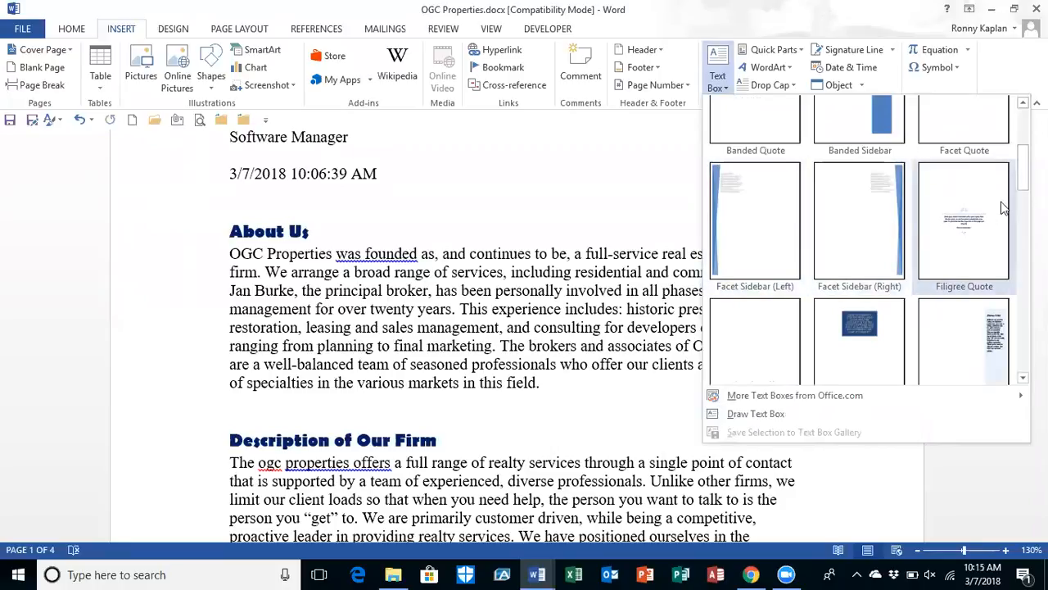
pyautogui.moveTo(1023, 168)
pyautogui.mouseDown()
pyautogui.moveTo(1022, 196)
pyautogui.moveTo(1019, 174)
pyautogui.moveTo(1021, 185)
pyautogui.mouseUp()
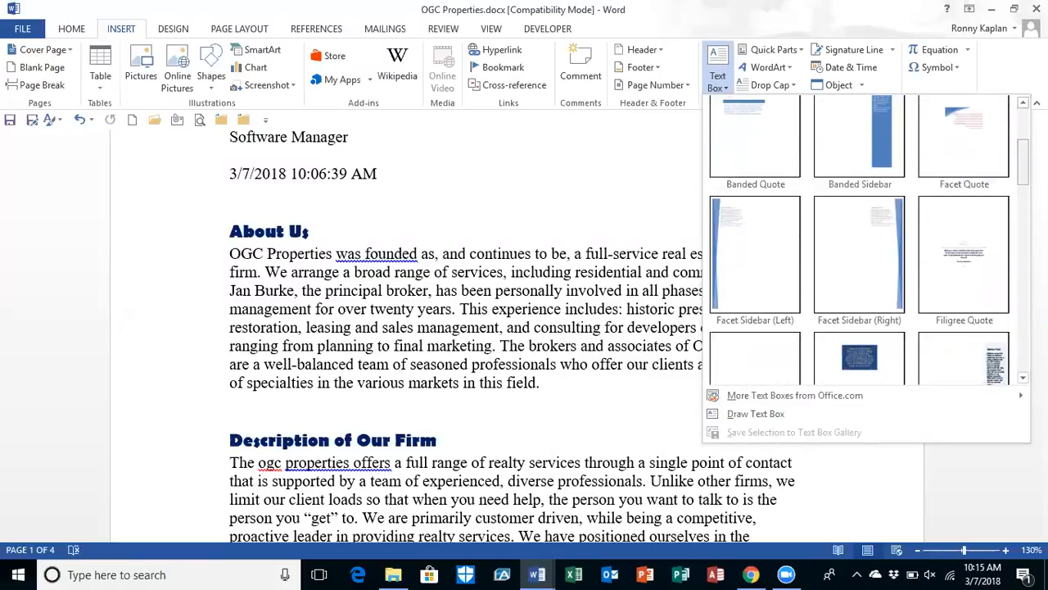
pyautogui.click(855, 233)
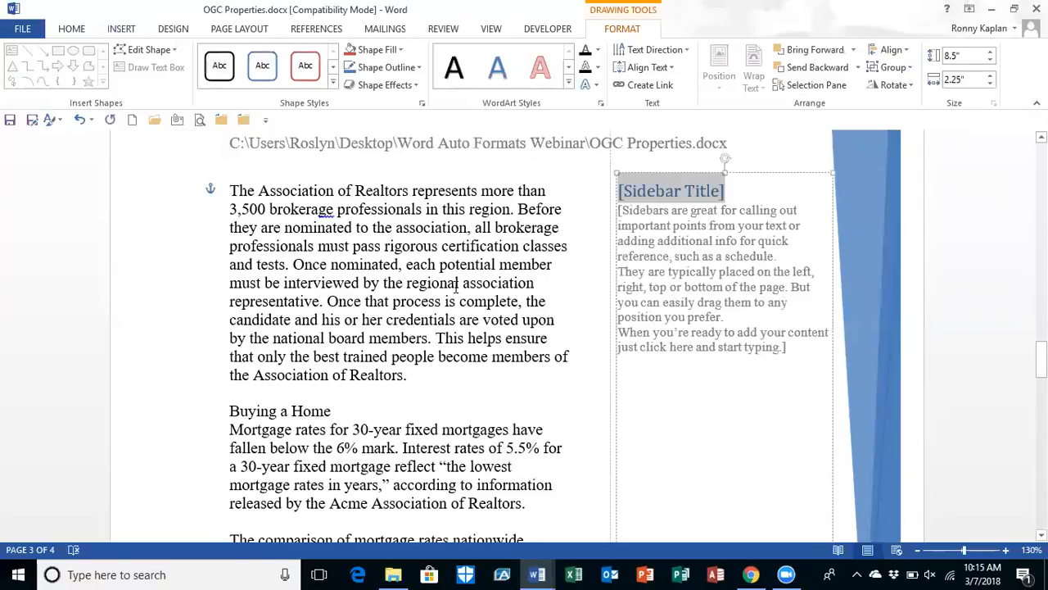
# Shorten the whole sidebar group from its lower edge to a height of about 7.26"
pyautogui.moveTo(1041, 360); pyautogui.dragTo(1041, 434)
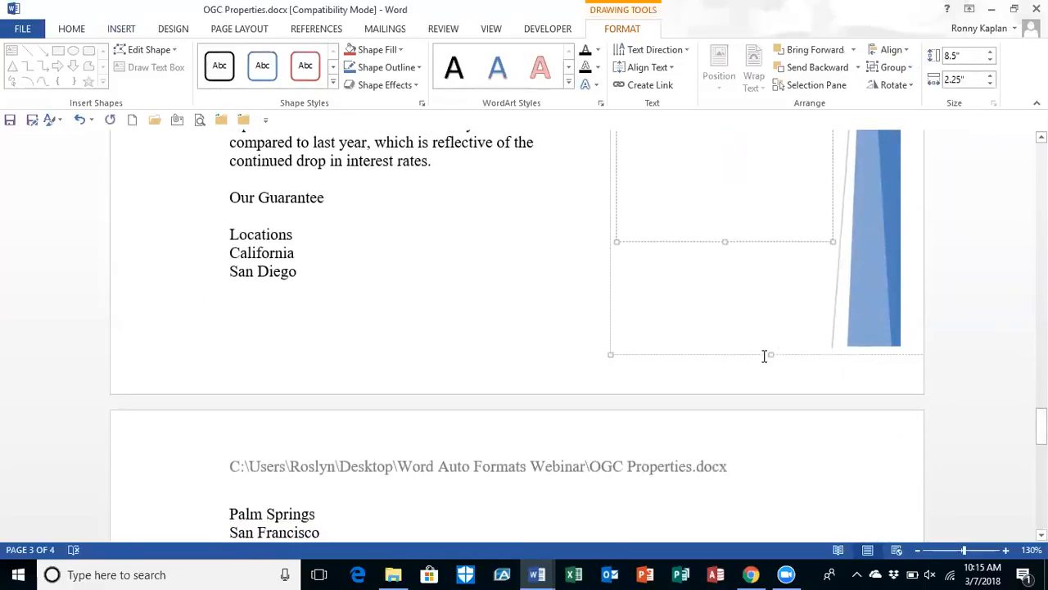
pyautogui.click(770, 350)
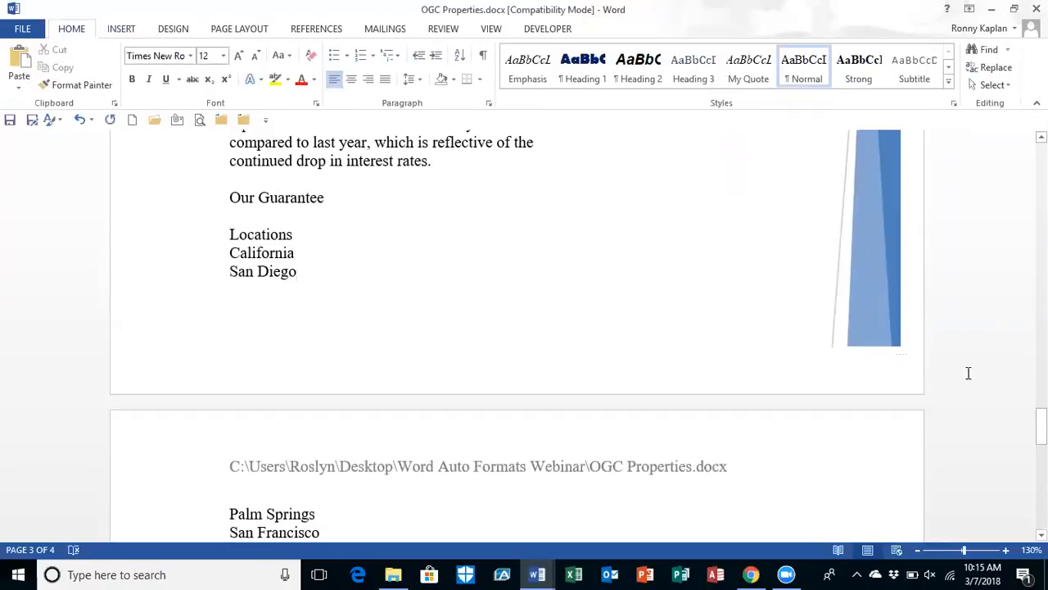
pyautogui.moveTo(1041, 425); pyautogui.dragTo(1041, 400)
pyautogui.click(771, 166)
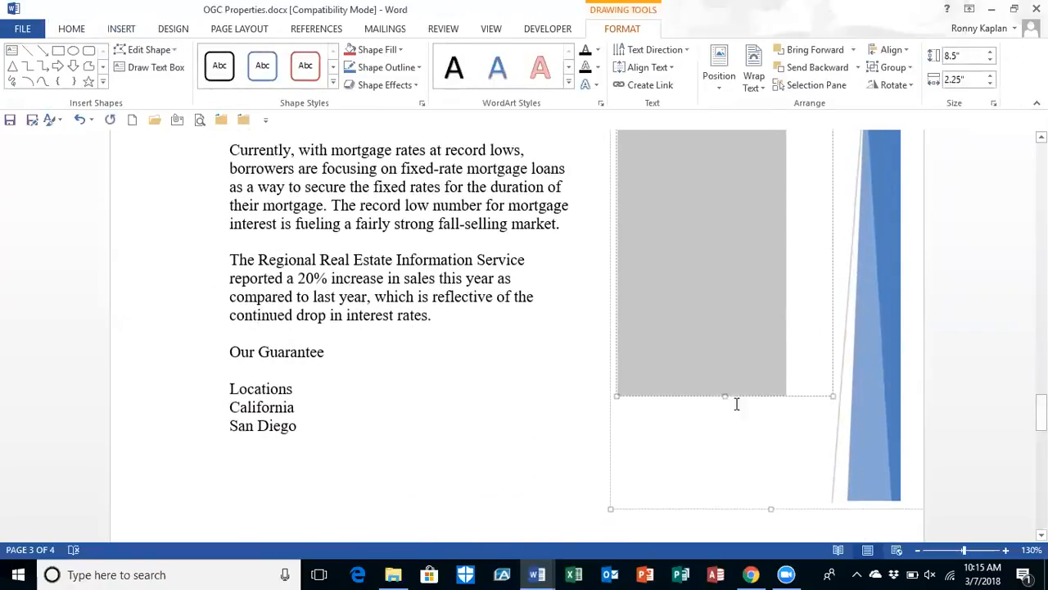
pyautogui.moveTo(772, 509); pyautogui.dragTo(787, 215)
# Move the sidebar group slightly left and down on page 3 so the body text rewraps around it
pyautogui.scroll(1, 518, 336)
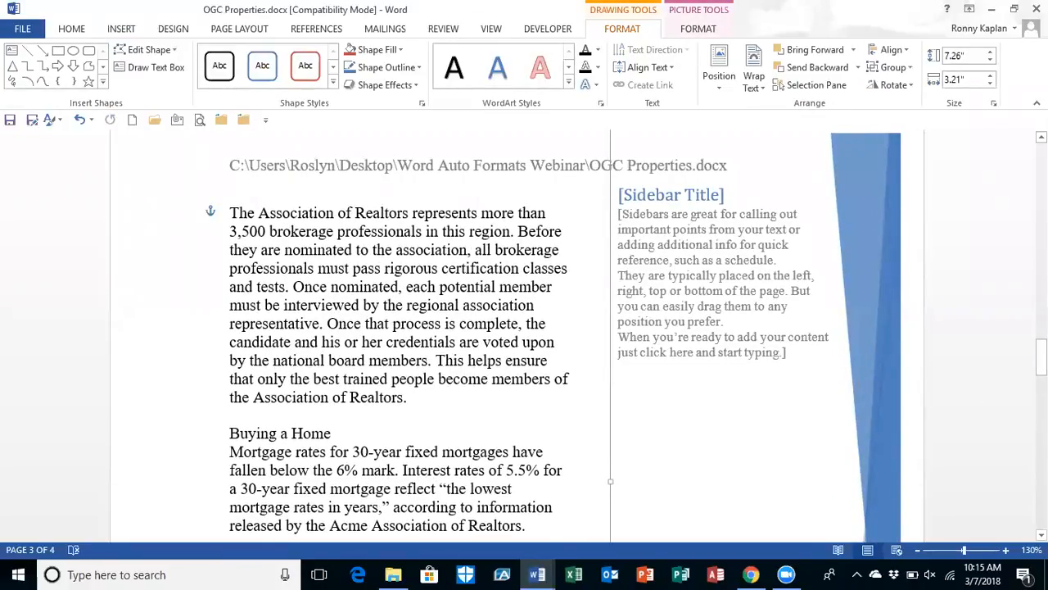
pyautogui.moveTo(1041, 357); pyautogui.dragTo(1041, 345)
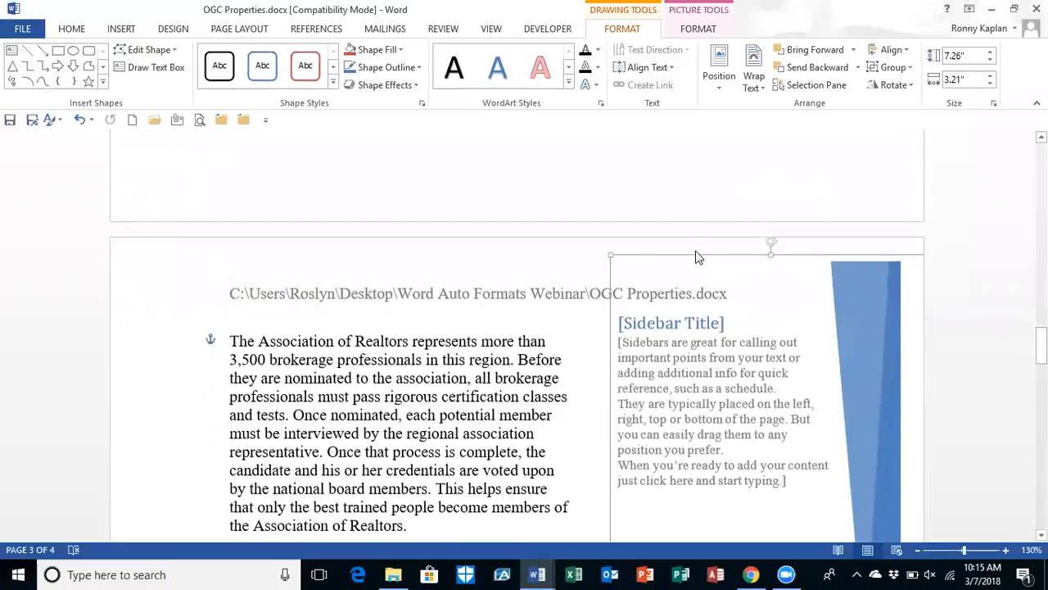
pyautogui.moveTo(696, 253); pyautogui.dragTo(681, 286)
pyautogui.scroll(-3, 680, 285)
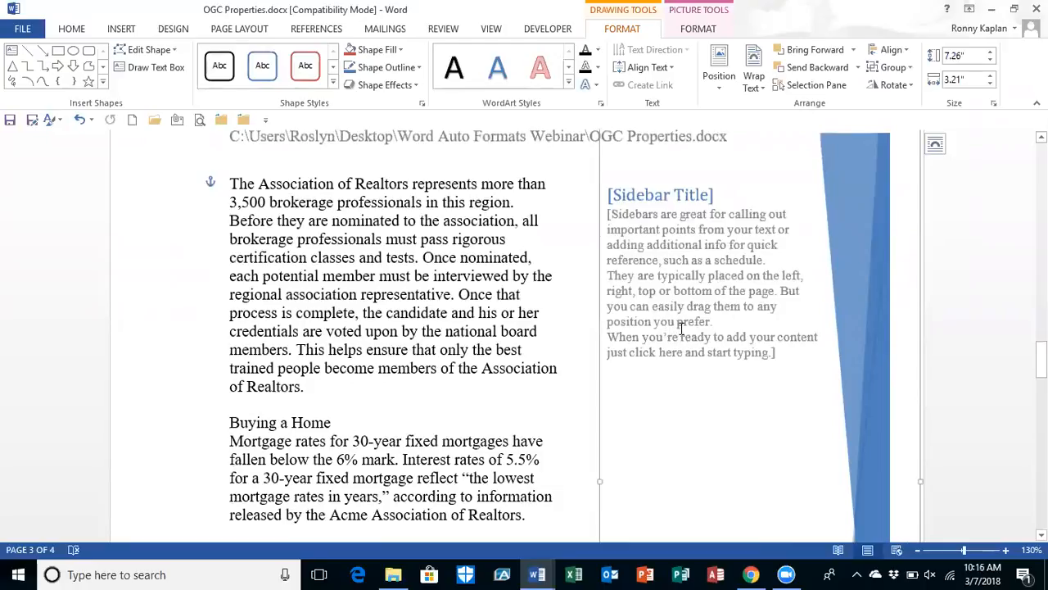
# Insert the built-in Facet cover page at the start of the document
pyautogui.moveTo(1041, 356); pyautogui.dragTo(1020, 217)
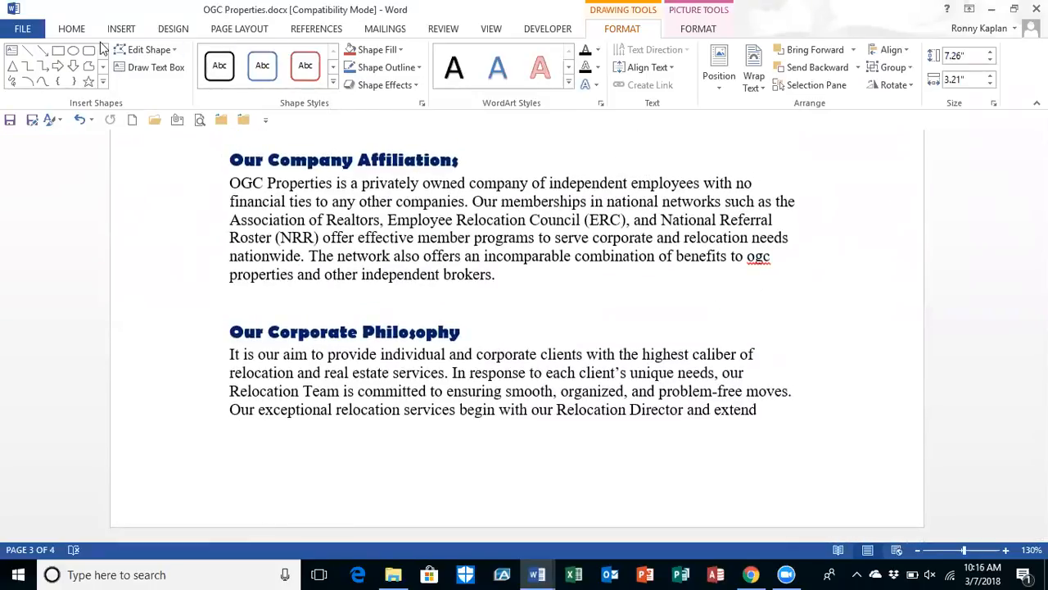
pyautogui.click(128, 32)
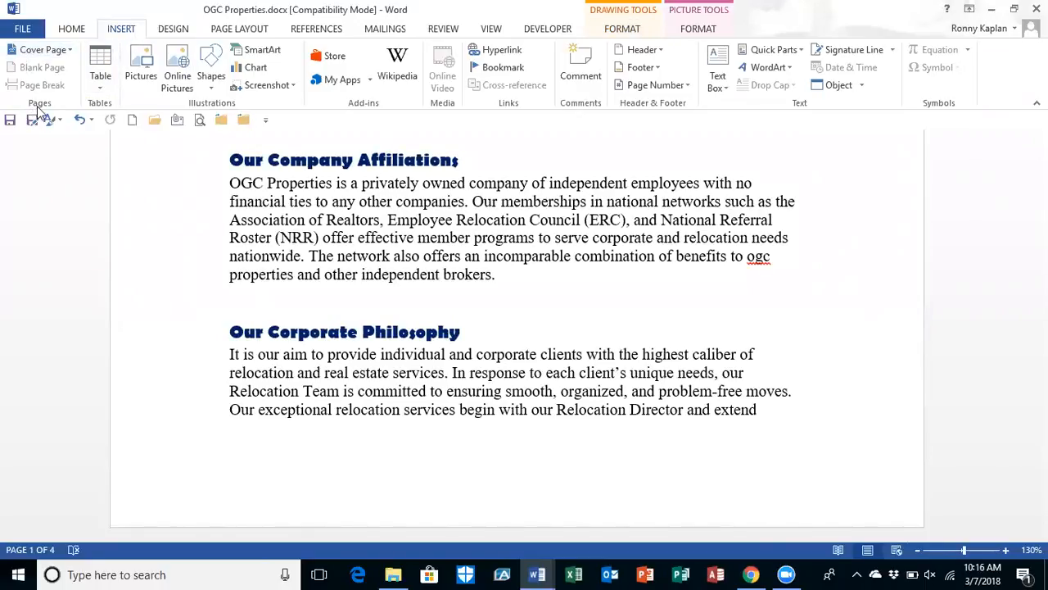
pyautogui.click(65, 49)
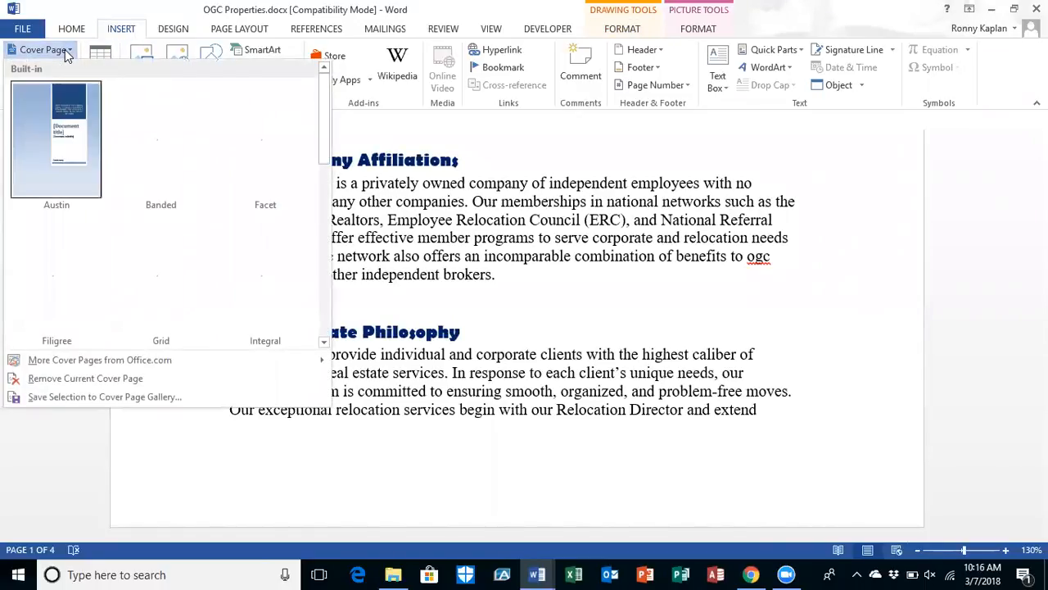
pyautogui.scroll(-5, 313, 205)
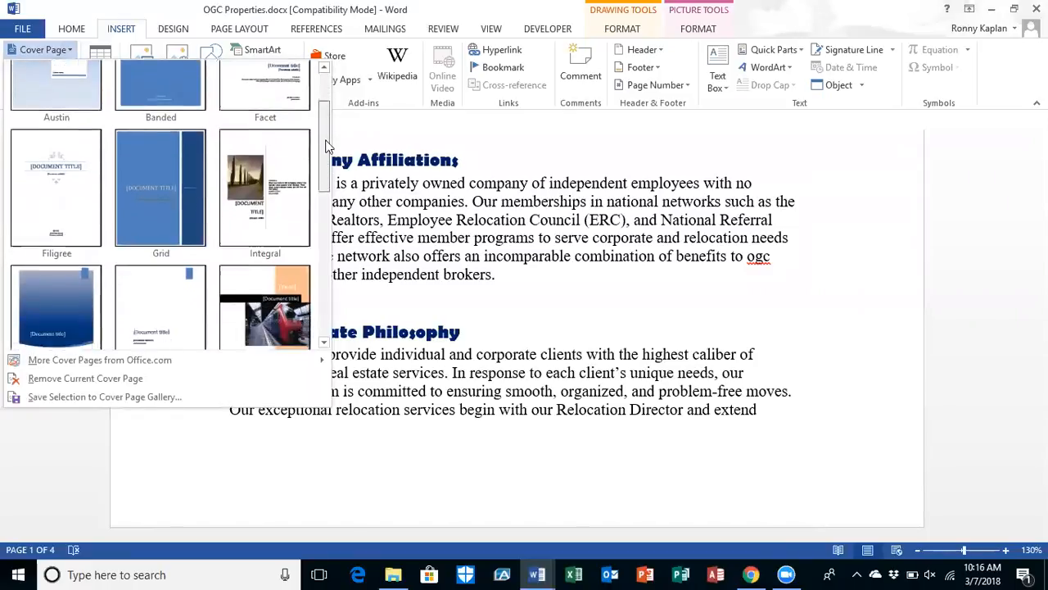
pyautogui.scroll(-3, 317, 261)
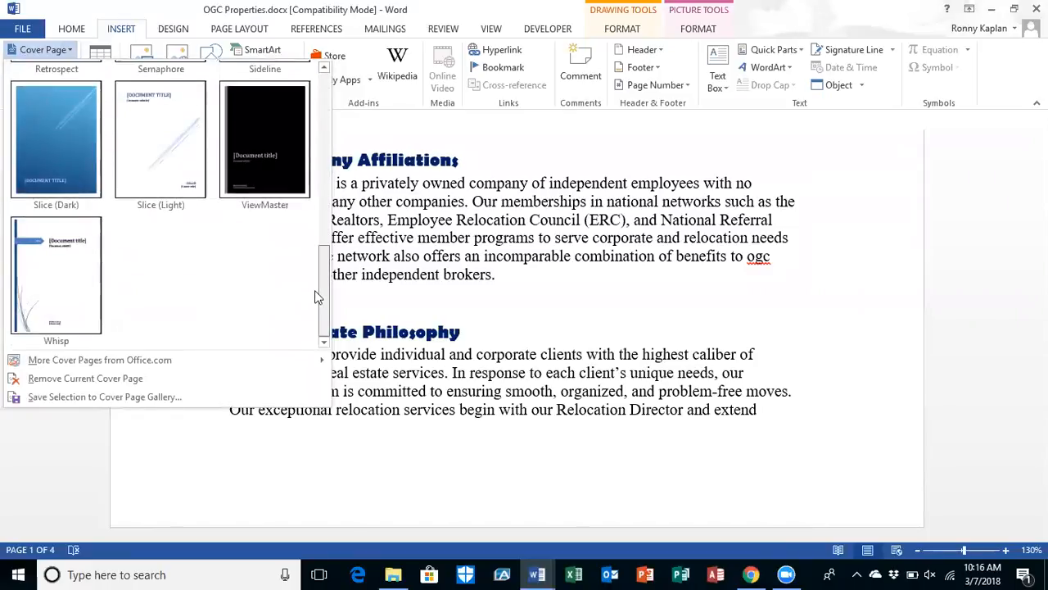
pyautogui.moveTo(319, 283); pyautogui.dragTo(327, 98)
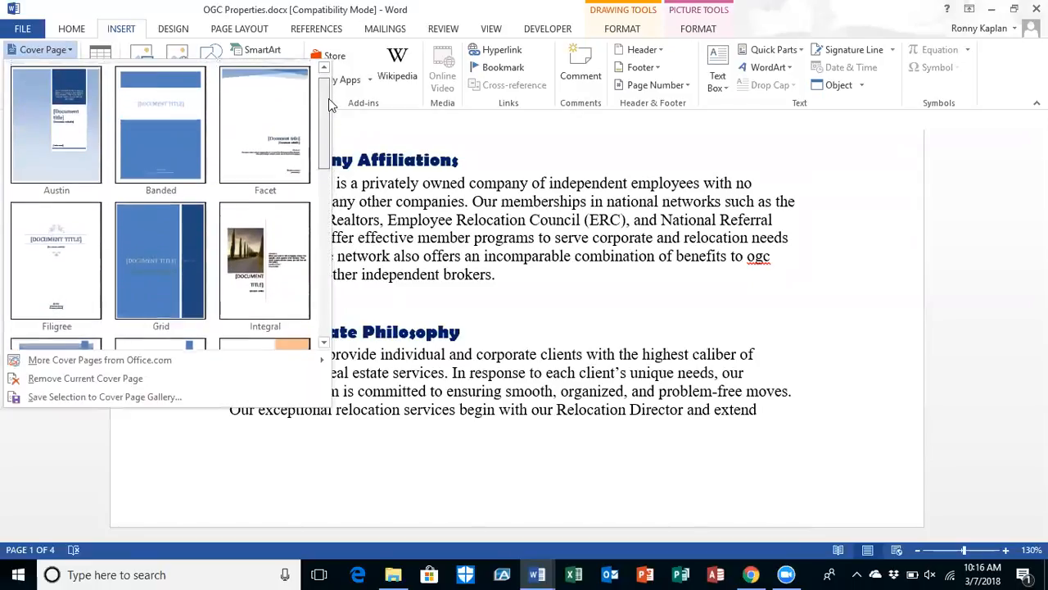
pyautogui.click(272, 124)
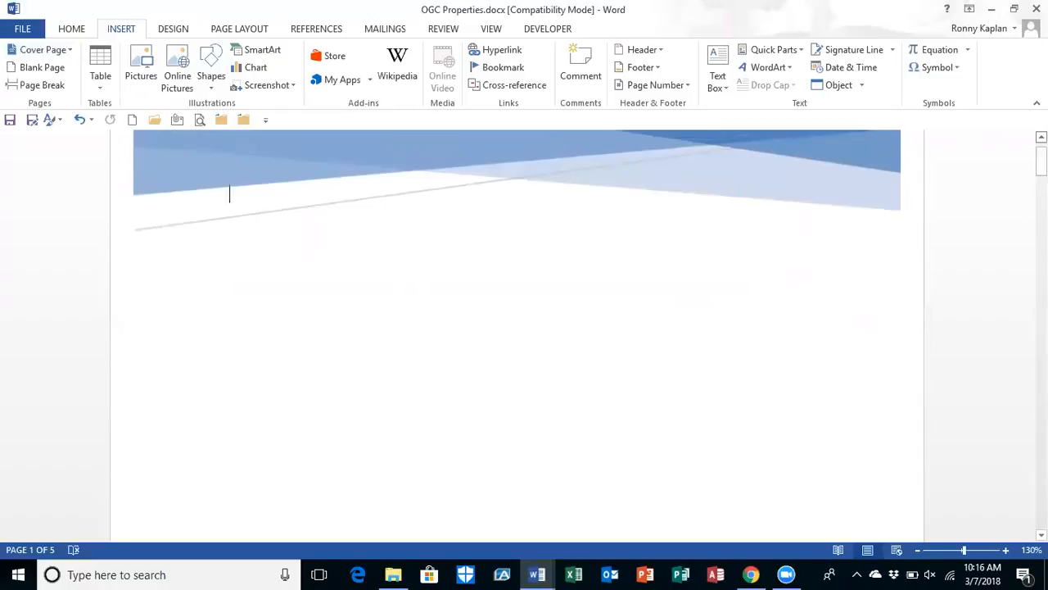
# Try to delete the document subtitle placeholder below the title on the cover page
pyautogui.moveTo(1041, 161); pyautogui.dragTo(1041, 202)
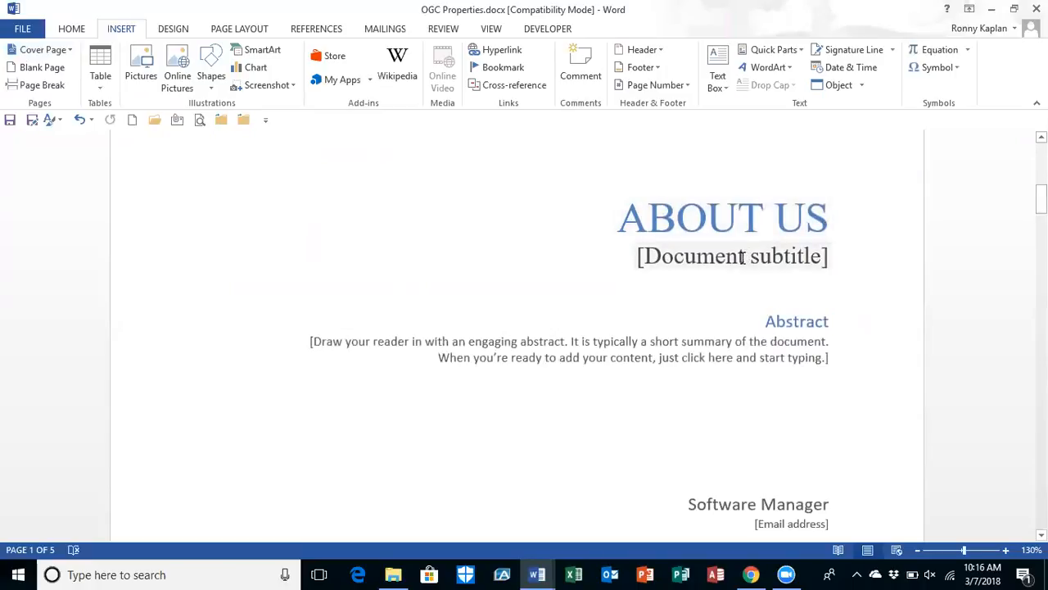
pyautogui.click(808, 258)
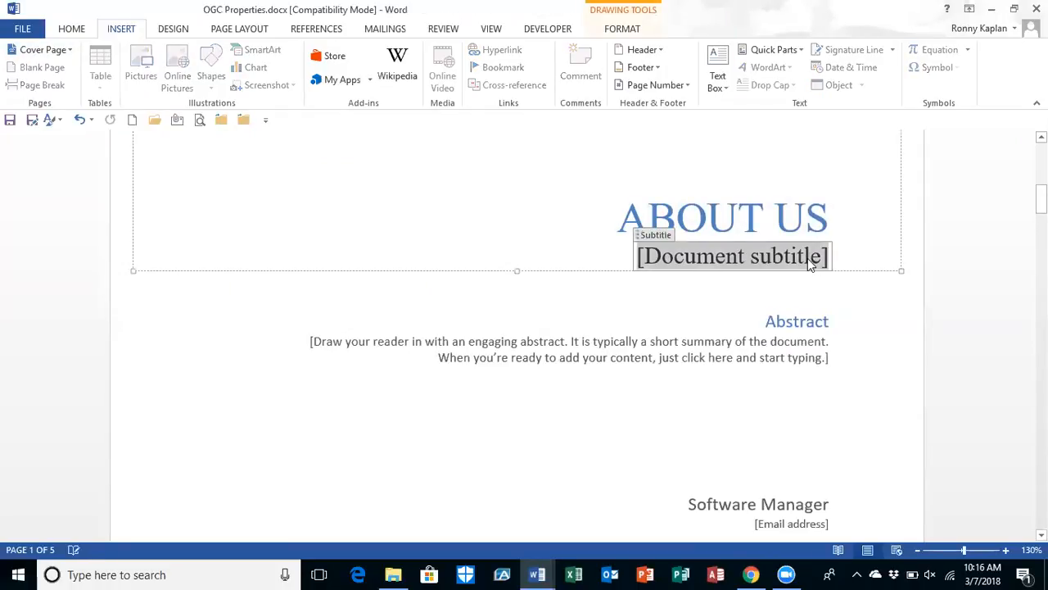
pyautogui.click(831, 254)
pyautogui.press('BackSpace')
pyautogui.press('BackSpace')
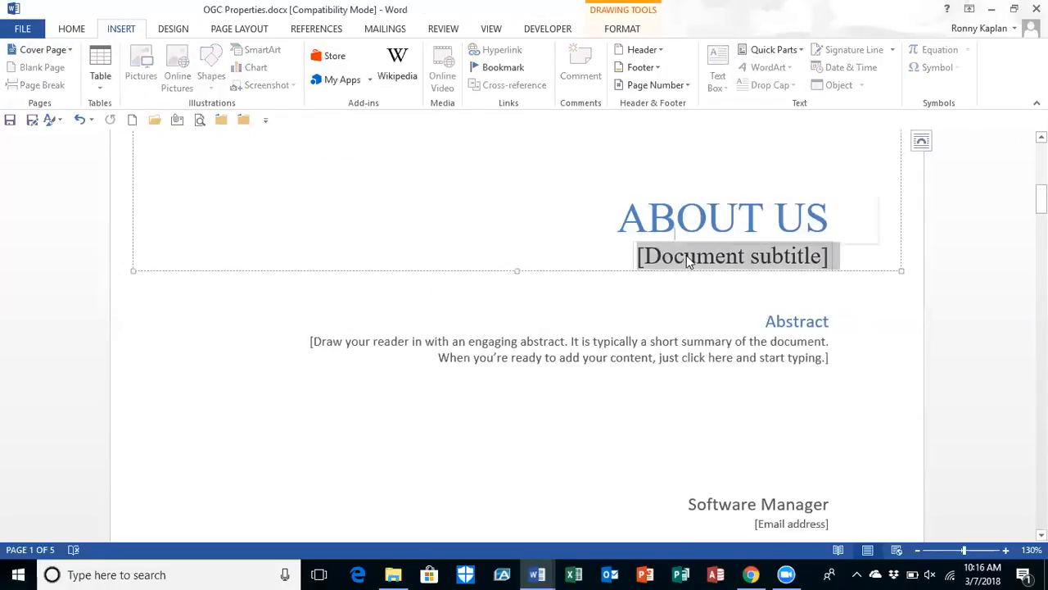
# Replace the current cover page with the built-in Grid design
pyautogui.moveTo(1041, 199); pyautogui.dragTo(1041, 209)
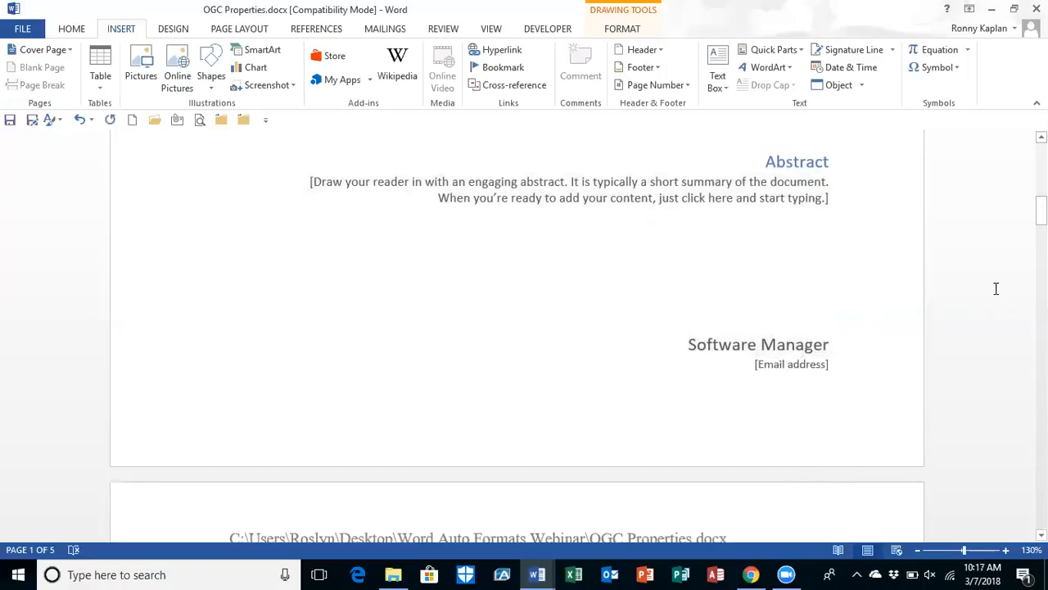
pyautogui.moveTo(1041, 210); pyautogui.dragTo(1042, 161)
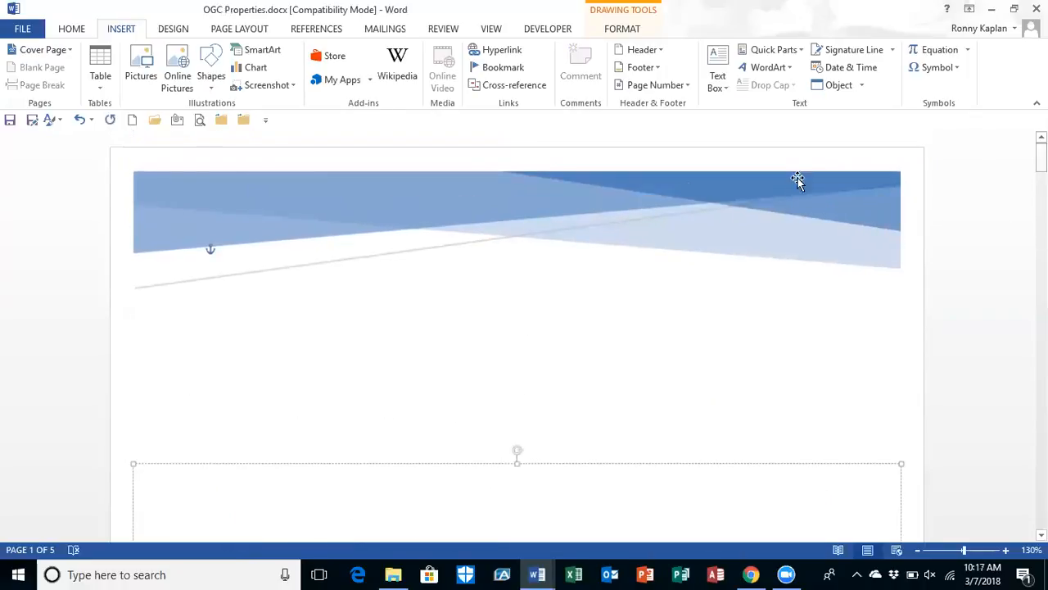
pyautogui.click(41, 50)
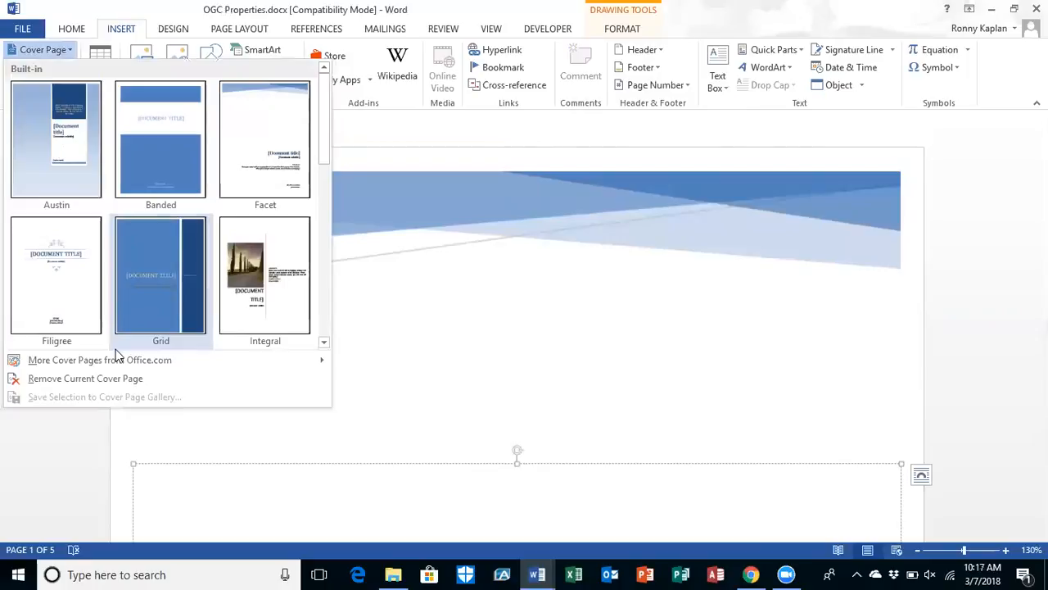
pyautogui.click(160, 262)
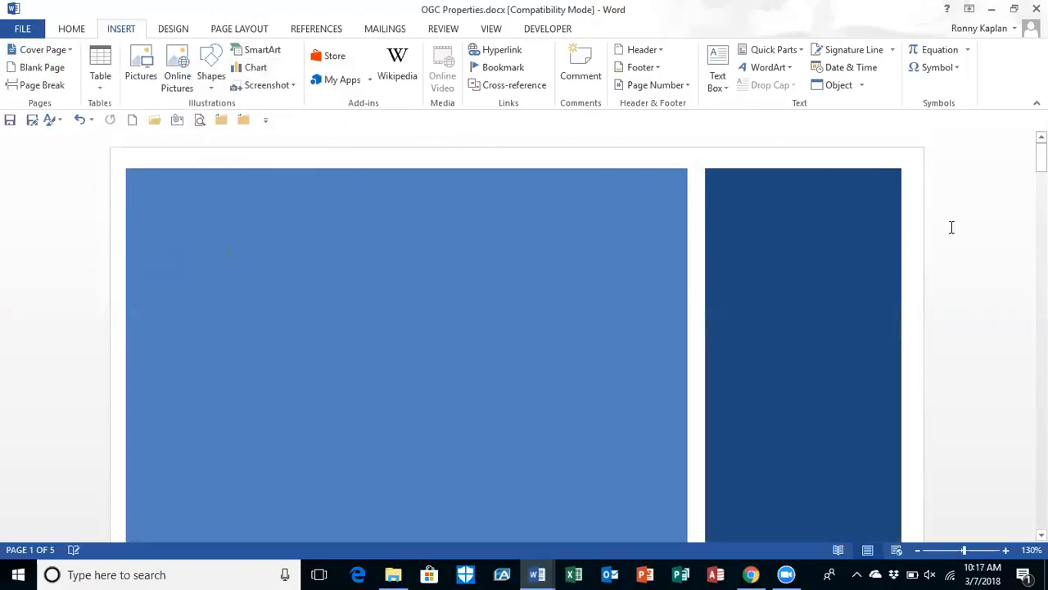
# Switch the cover page from Grid back to the built-in Facet design
pyautogui.moveTo(1042, 157); pyautogui.dragTo(959, 158)
pyautogui.click(42, 50)
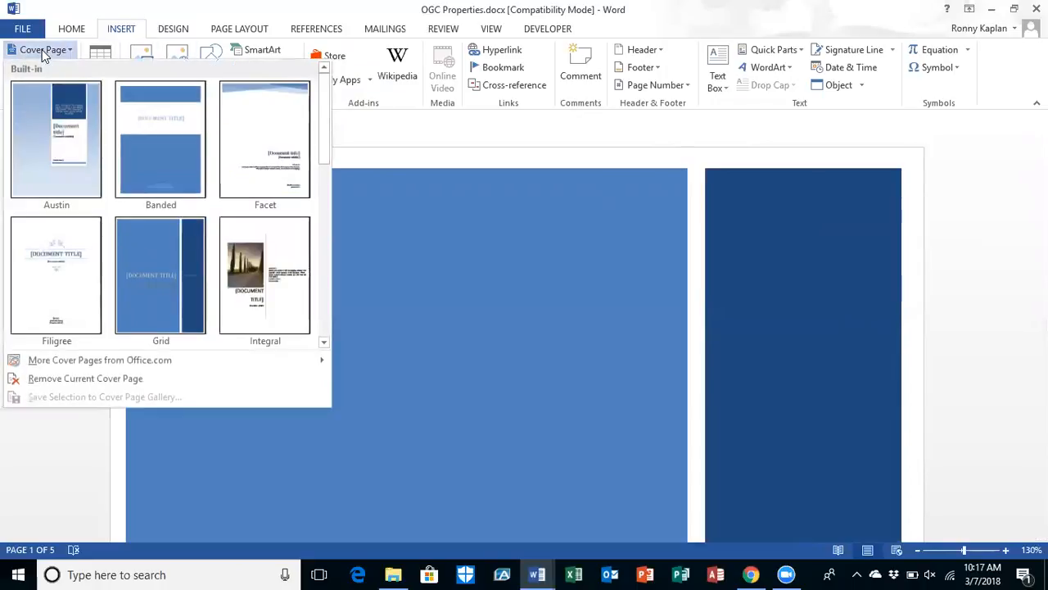
pyautogui.click(287, 134)
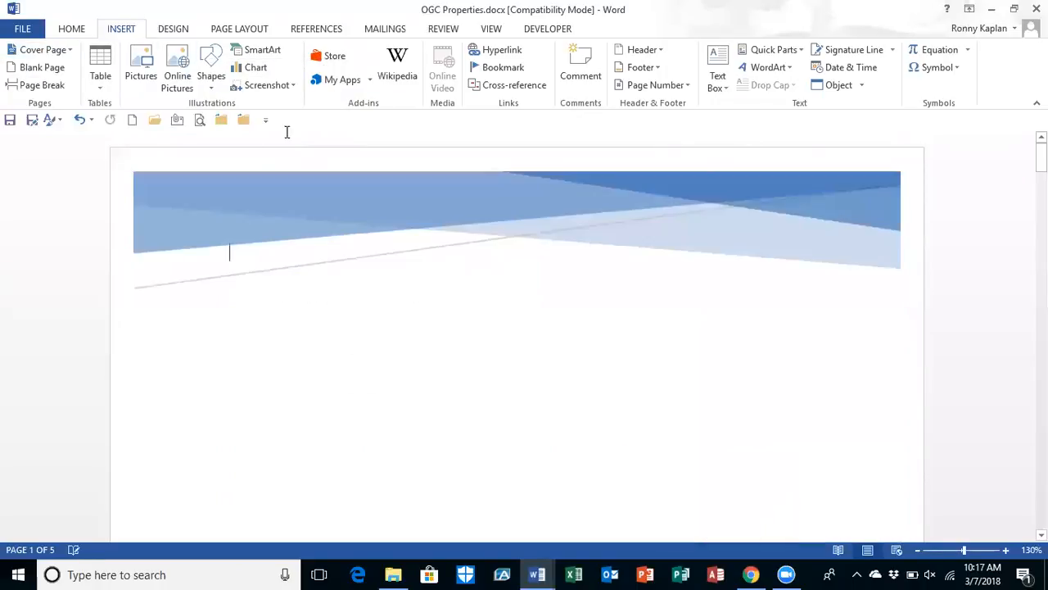
# Insert the built-in Facet (Even Page) footer and return to editing the body text on page 2
pyautogui.moveTo(1041, 158); pyautogui.dragTo(1041, 364)
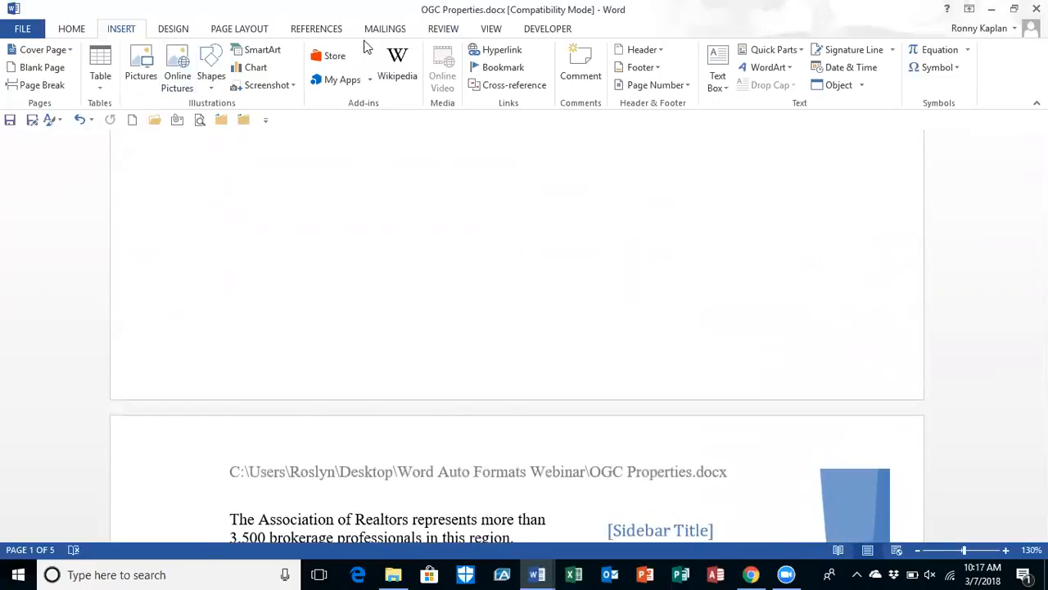
pyautogui.click(657, 69)
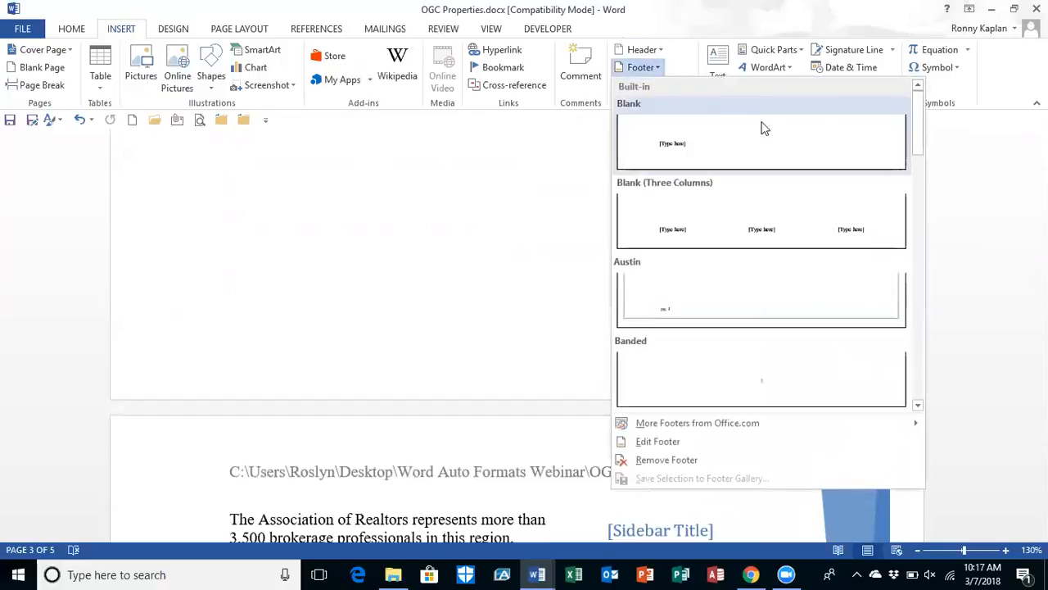
pyautogui.moveTo(919, 146); pyautogui.dragTo(923, 191)
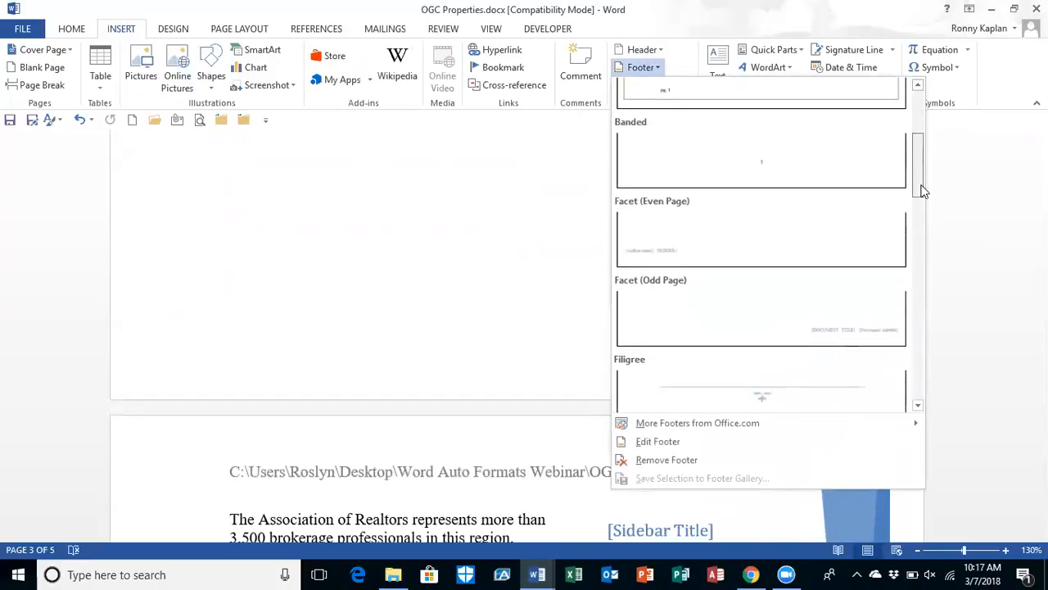
pyautogui.click(679, 249)
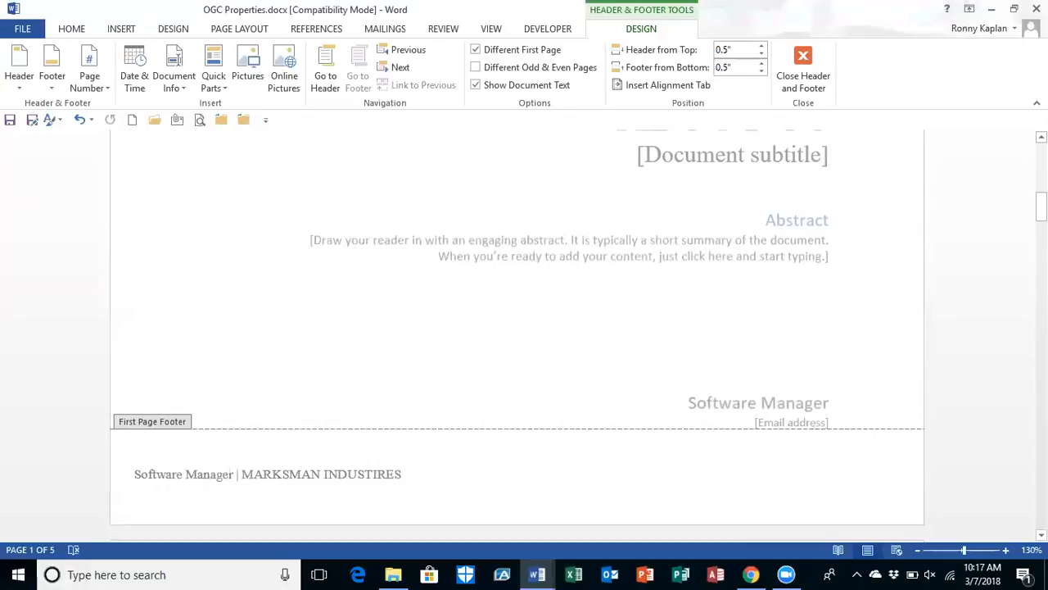
pyautogui.moveTo(1041, 208); pyautogui.dragTo(1040, 157)
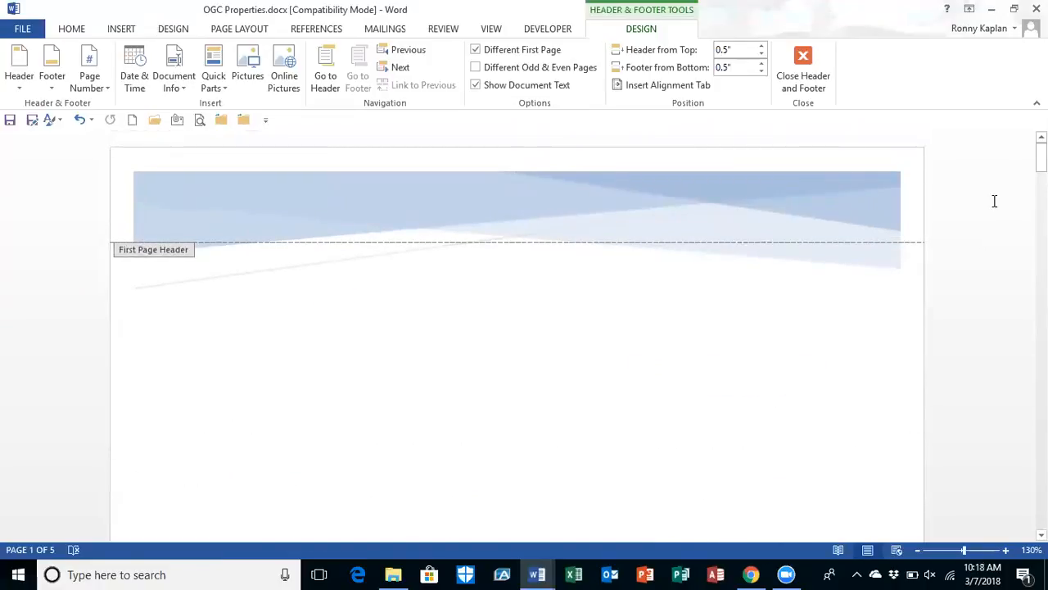
pyautogui.moveTo(1042, 157); pyautogui.dragTo(1041, 251)
pyautogui.doubleClick(569, 270)
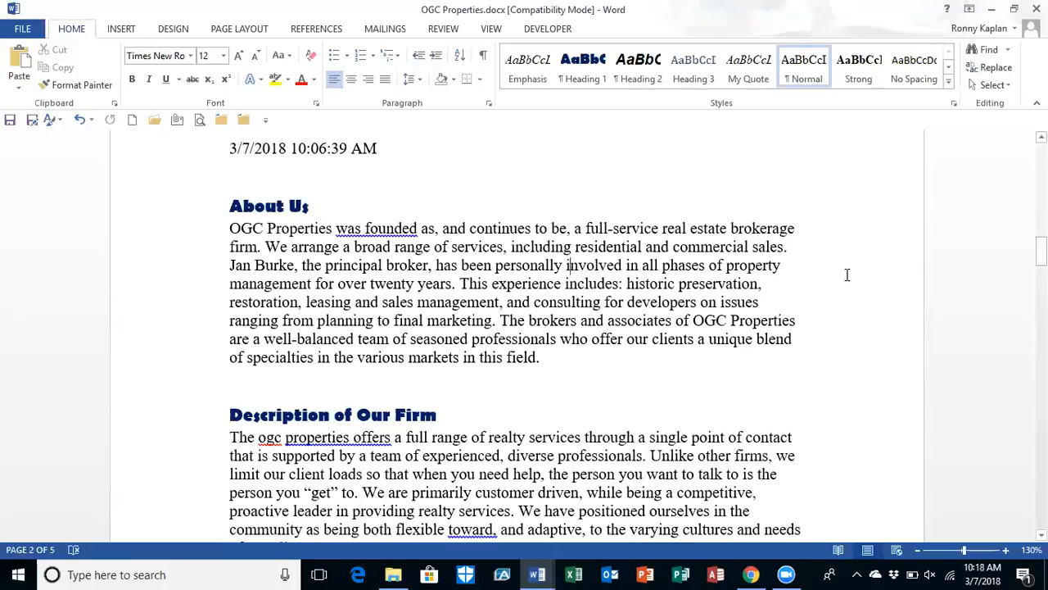
# Add a Dropped drop cap to the paragraph under the "Description of Our Firm" heading
pyautogui.click(1042, 254)
pyautogui.moveTo(1042, 254); pyautogui.dragTo(1041, 269)
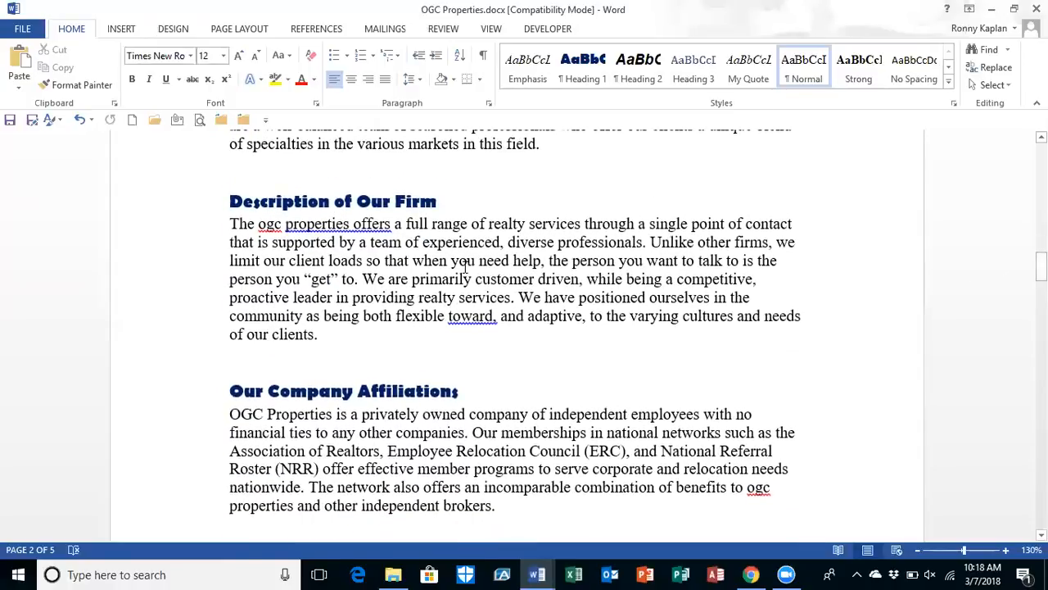
pyautogui.click(289, 261)
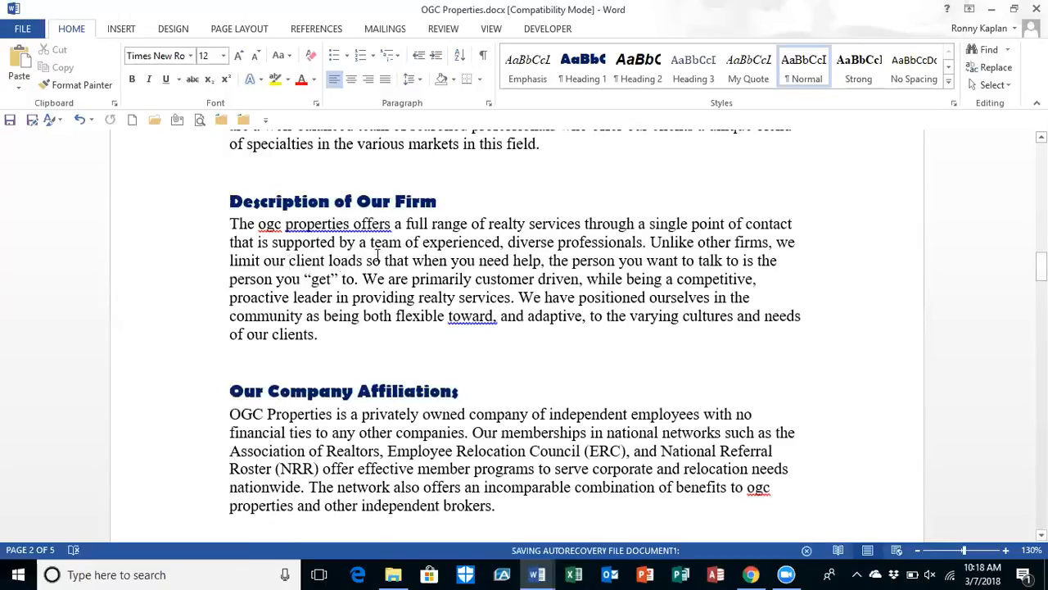
pyautogui.click(122, 28)
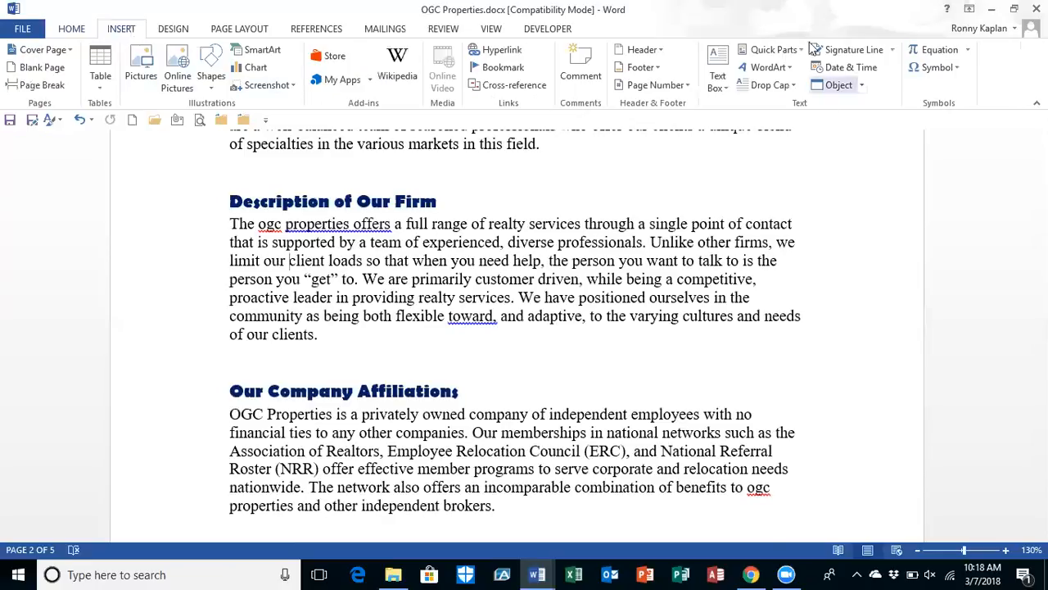
pyautogui.click(793, 86)
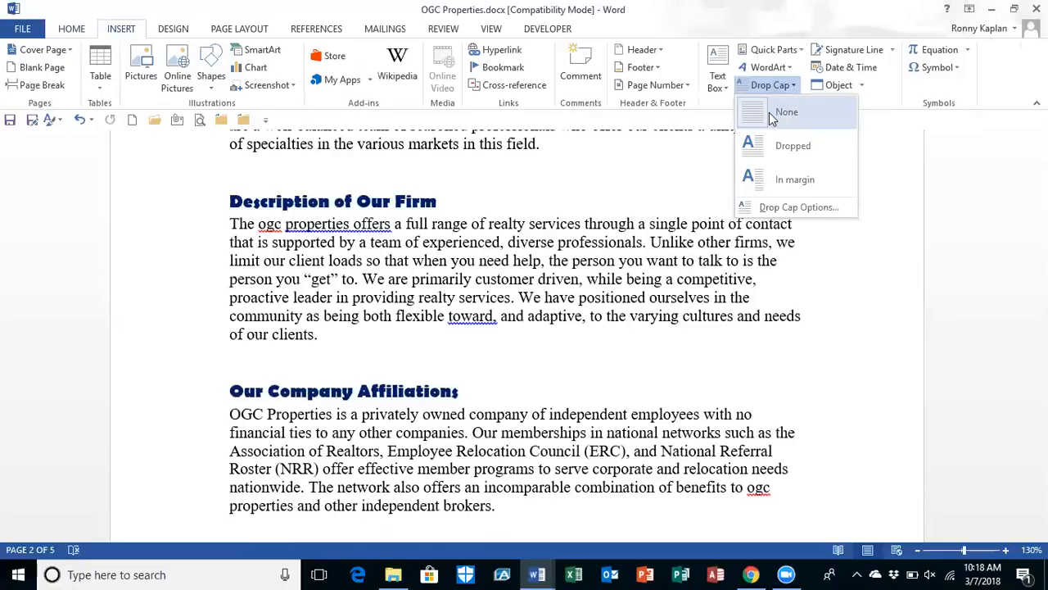
pyautogui.click(791, 150)
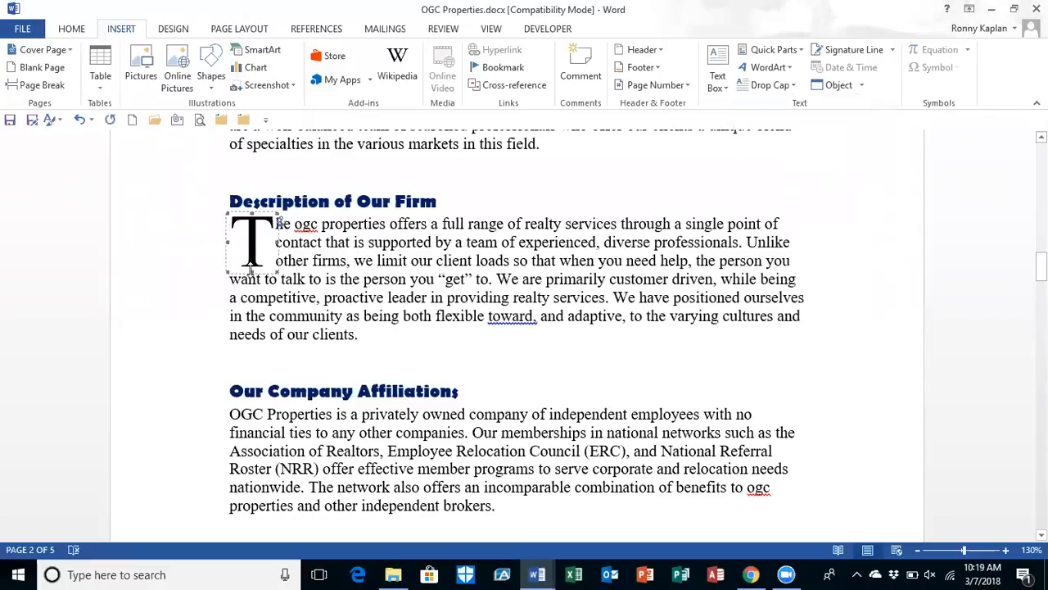
# Set the drop cap's font to Vladimir Script and its lines to drop to 4, and deselect it
pyautogui.click(793, 85)
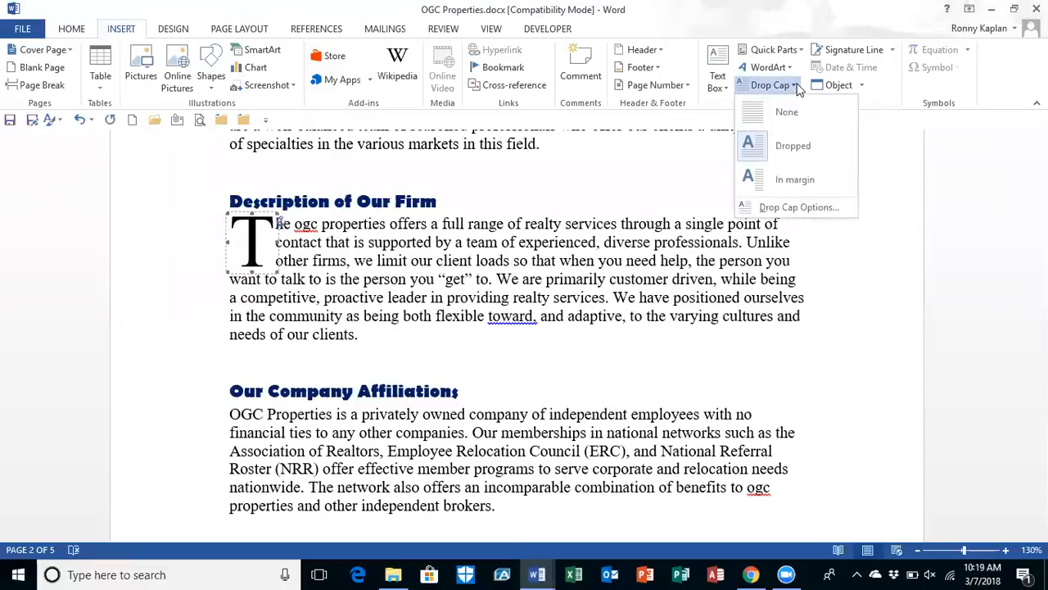
pyautogui.click(791, 208)
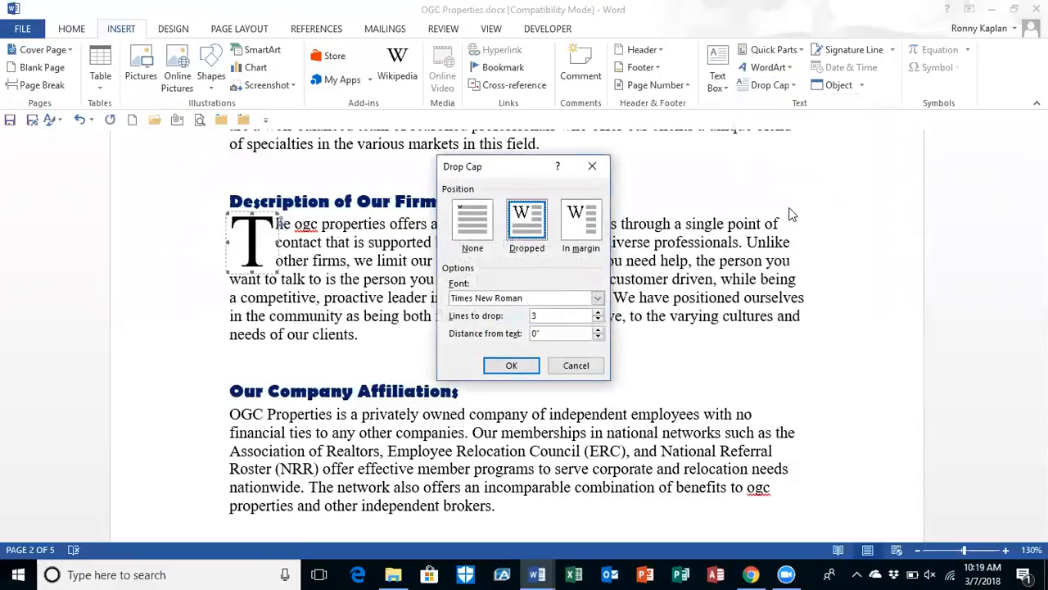
pyautogui.click(598, 298)
pyautogui.click(601, 362)
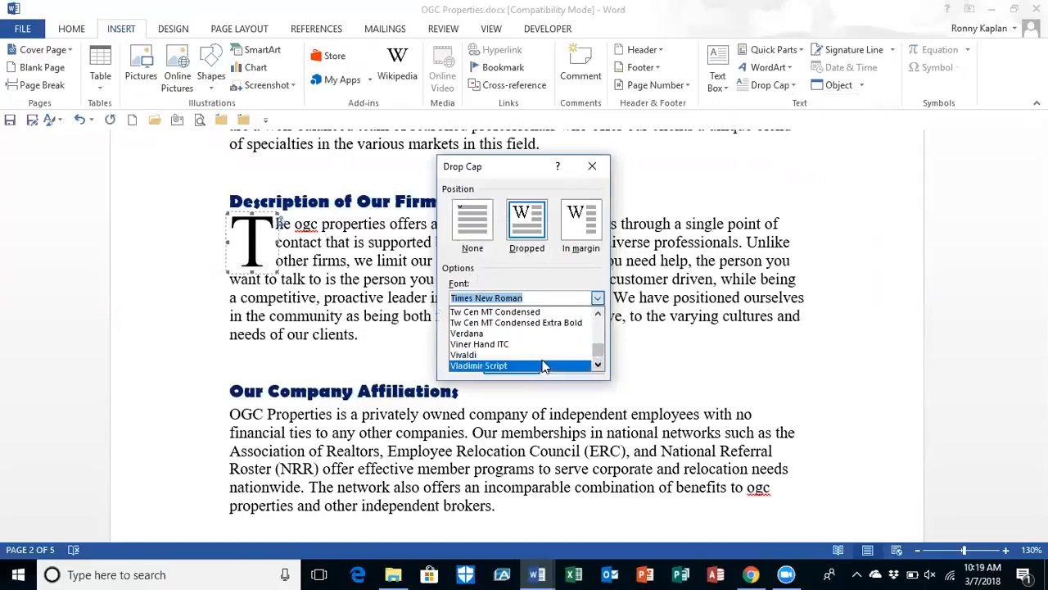
pyautogui.click(474, 365)
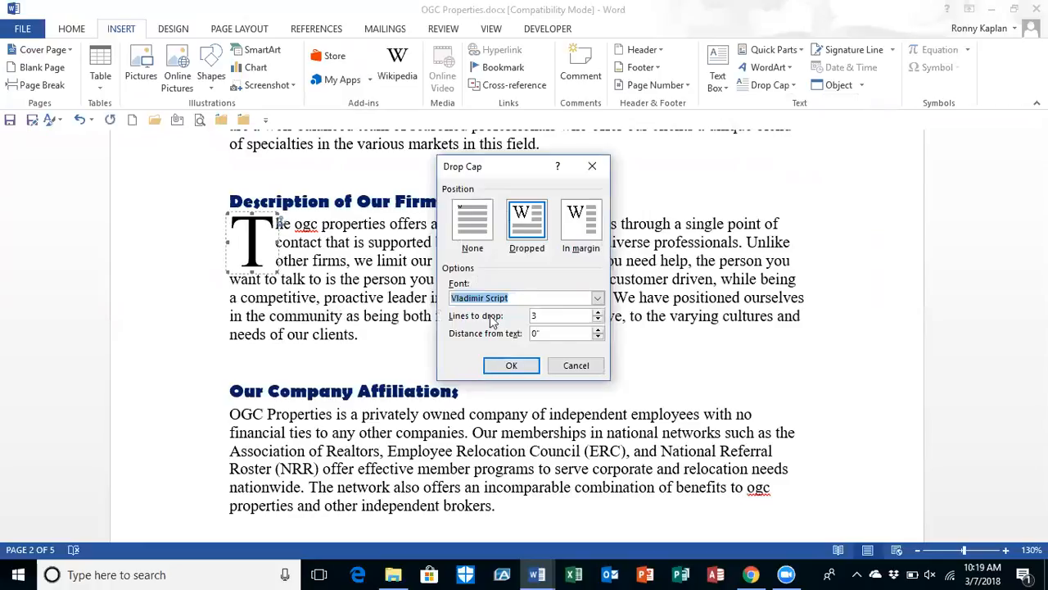
pyautogui.click(599, 321)
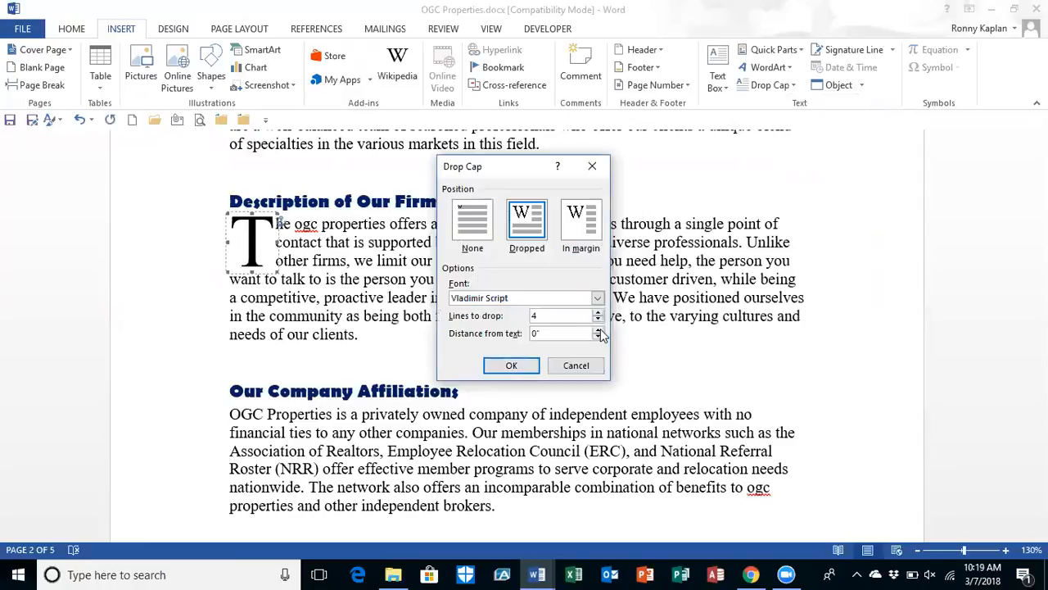
pyautogui.click(511, 365)
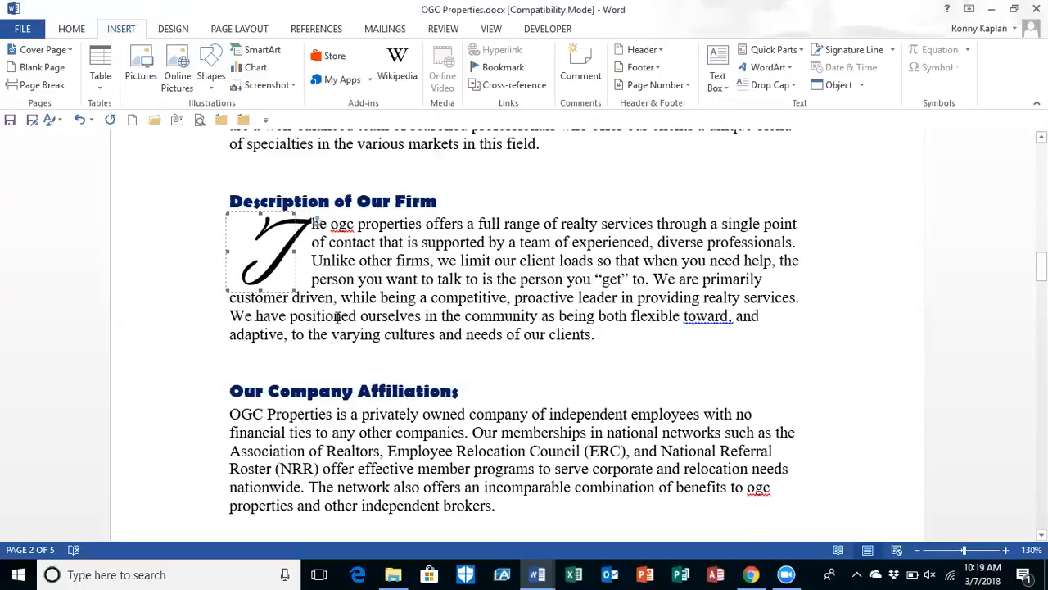
pyautogui.click(439, 264)
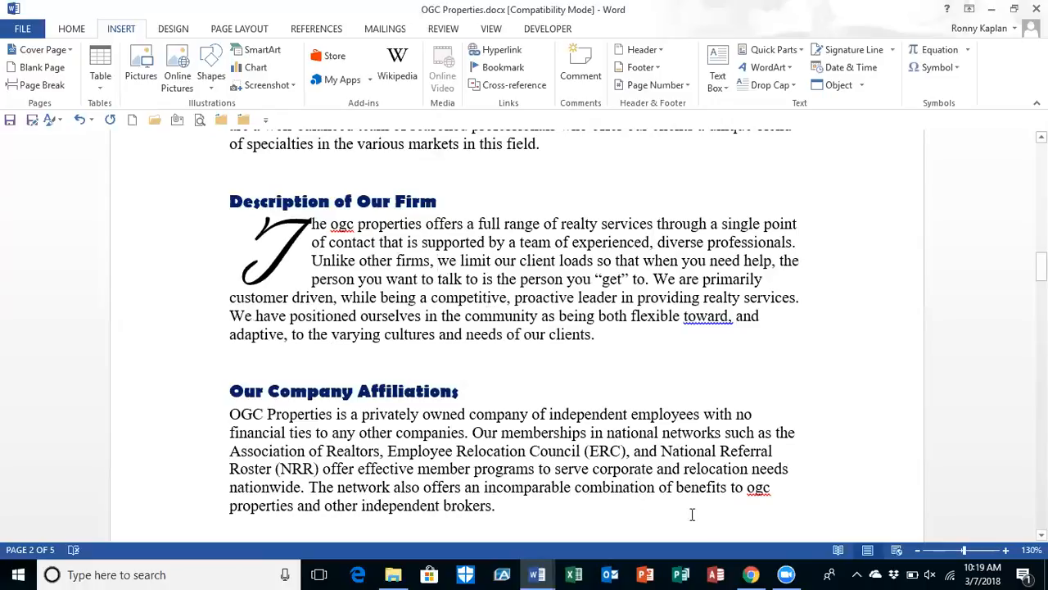
# Switch to the Chrome window showing the Facebook live video page
pyautogui.click(751, 574)
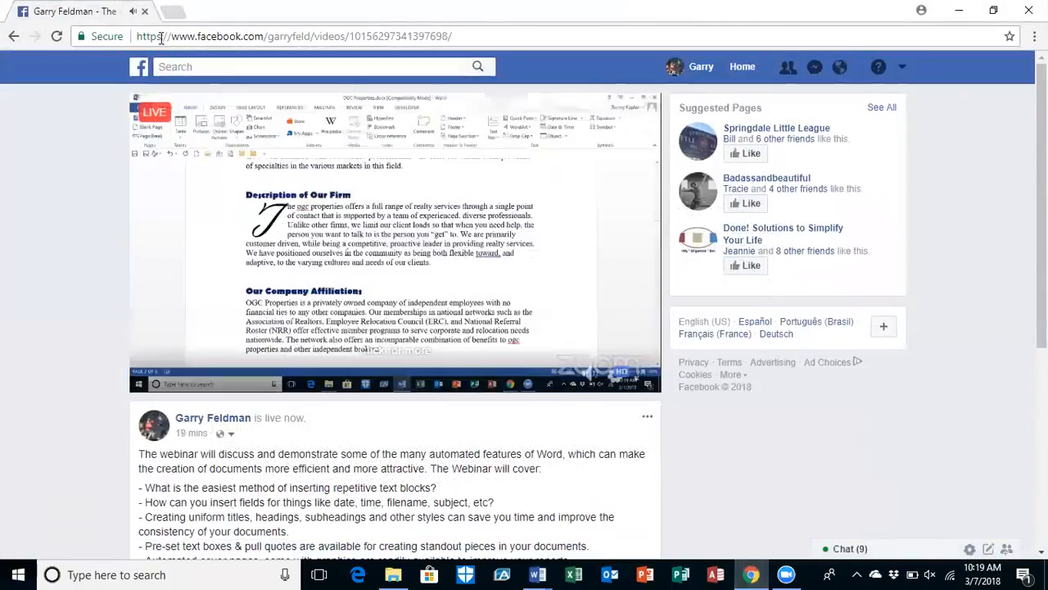
pyautogui.click(172, 11)
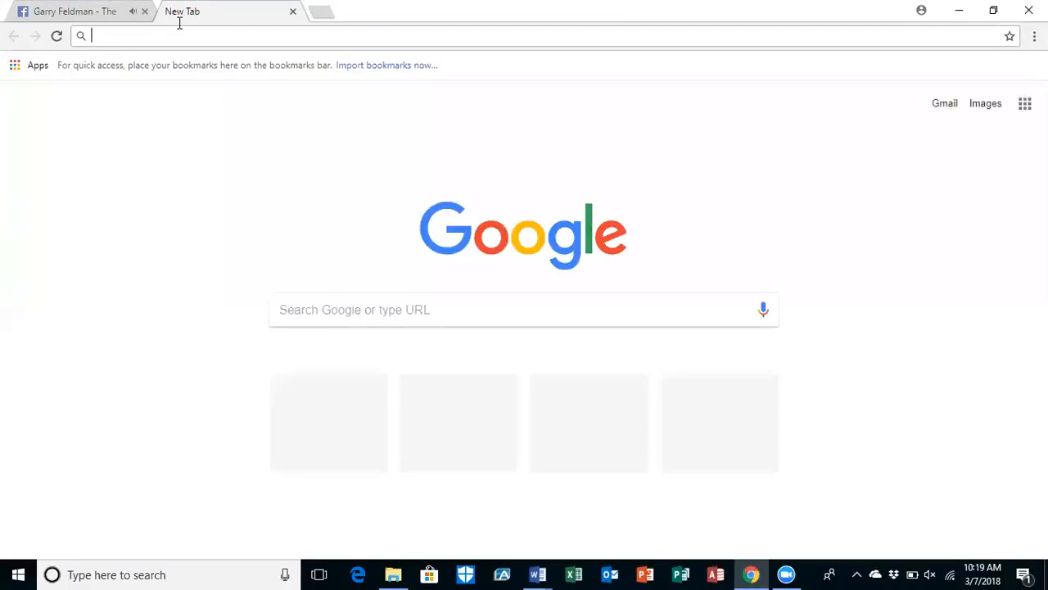
pyautogui.write('www')
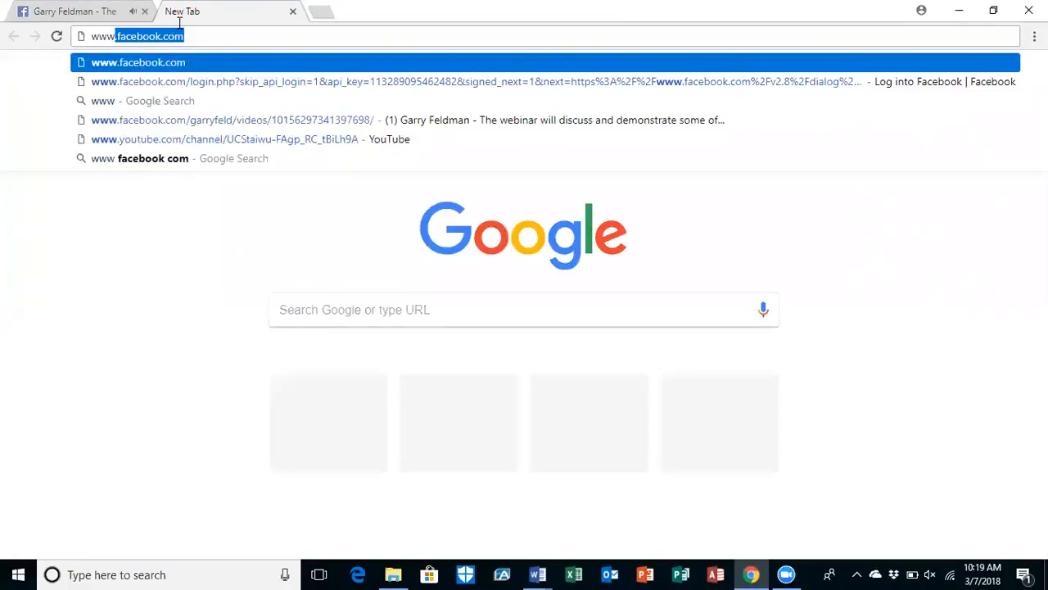
pyautogui.write('.real')
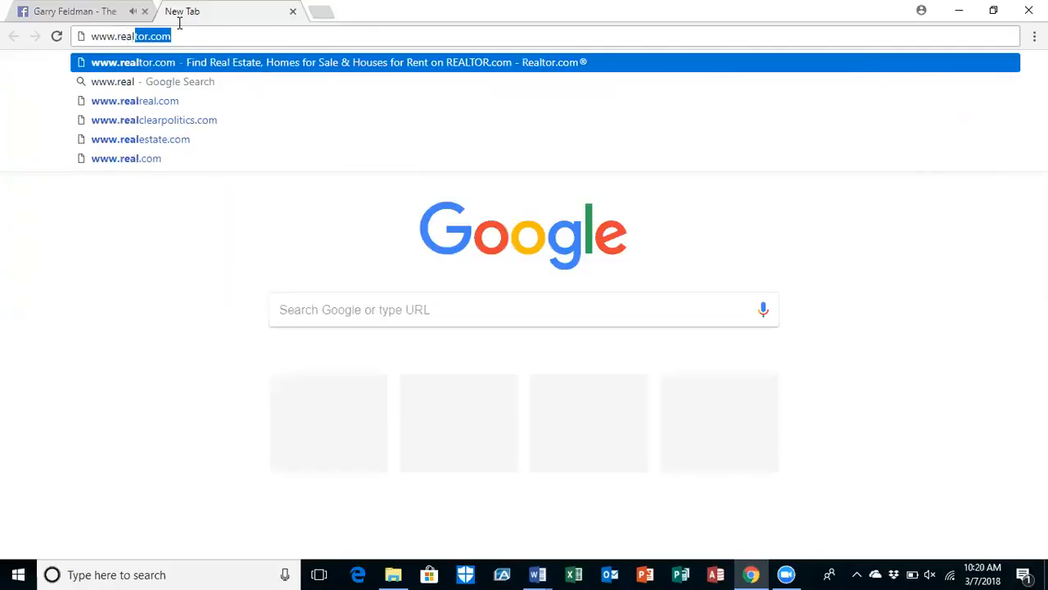
pyautogui.press('Return')
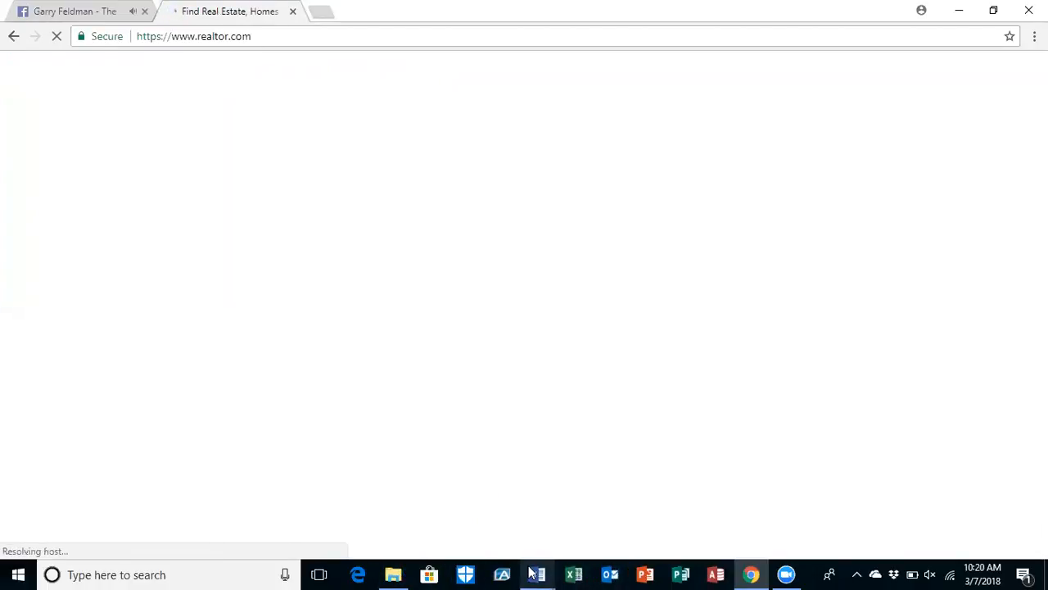
# Switch to Word and close Document1 and Document2 without saving their changes
pyautogui.moveTo(532, 574)
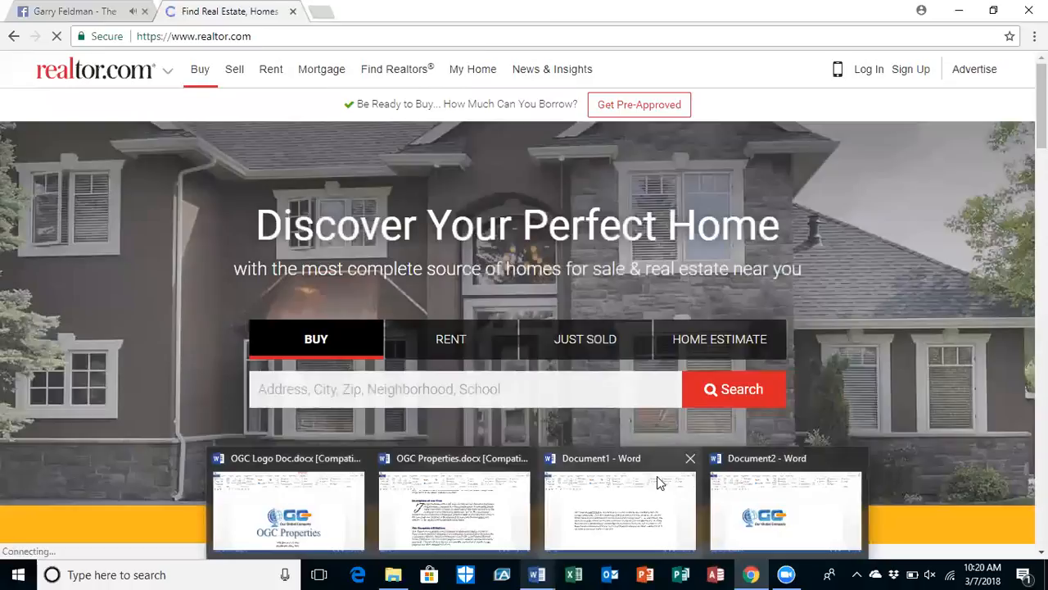
pyautogui.moveTo(686, 465)
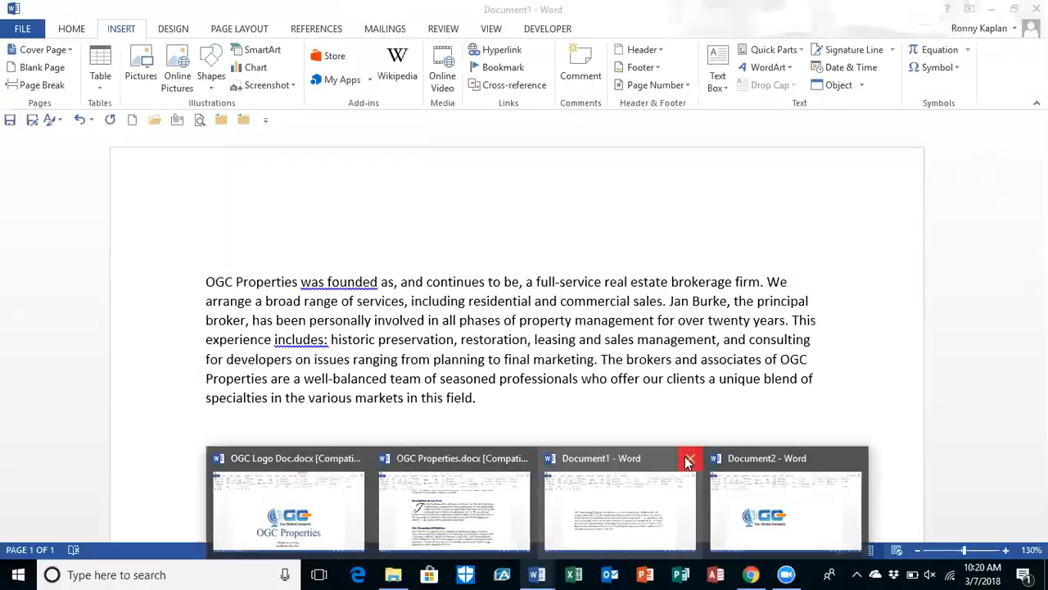
pyautogui.click(686, 460)
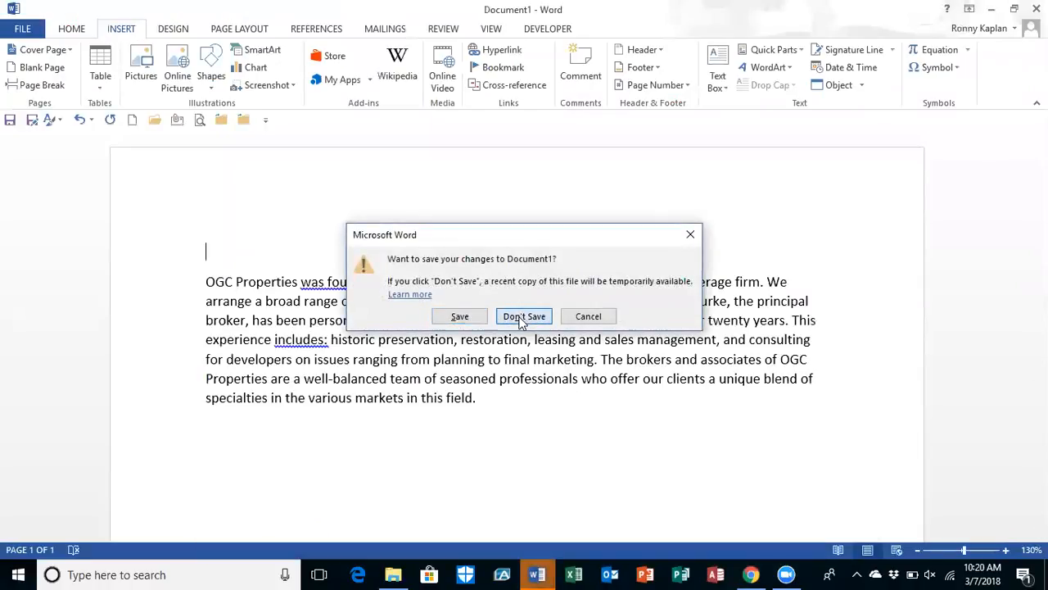
pyautogui.click(521, 320)
pyautogui.moveTo(538, 574)
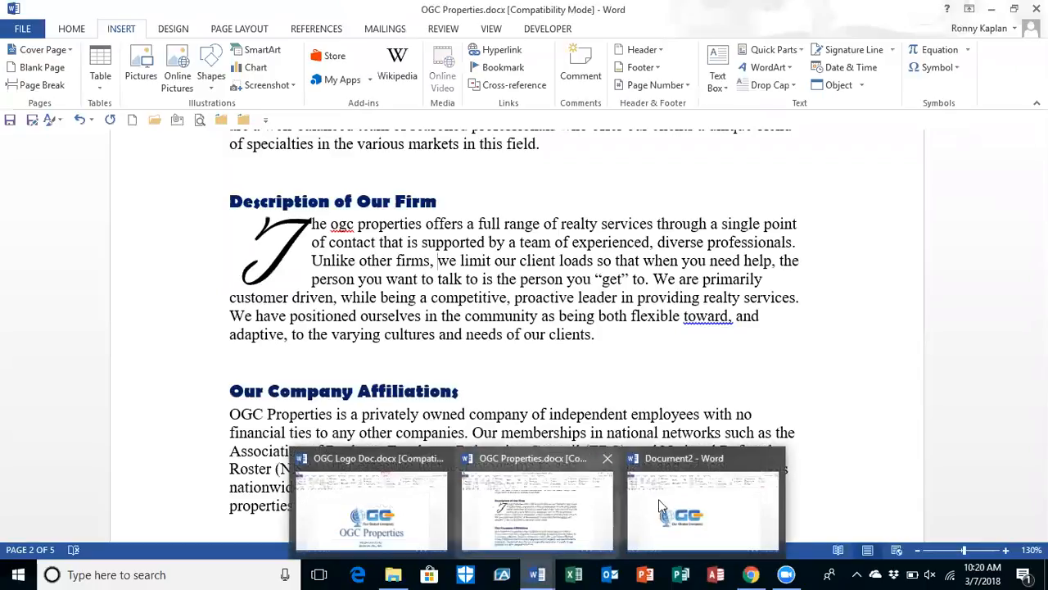
pyautogui.click(777, 457)
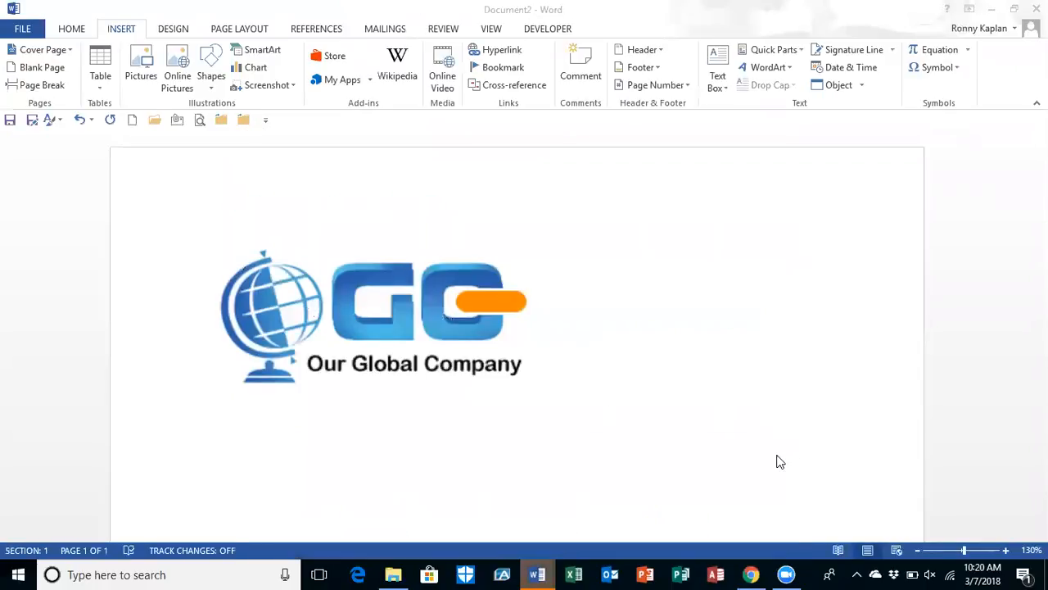
pyautogui.click(524, 316)
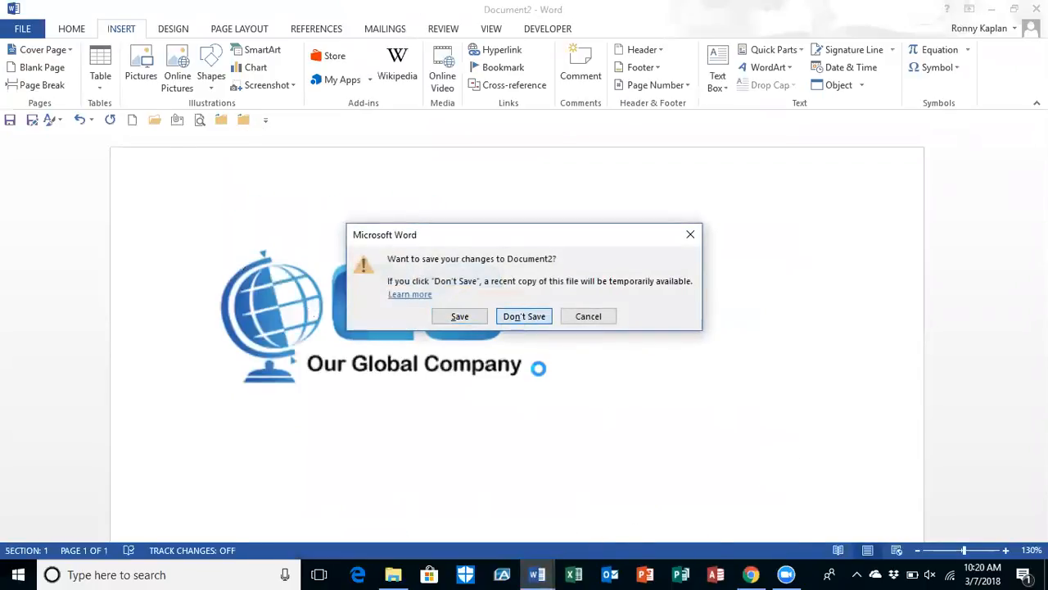
# Close OGC Logo Doc.docx and discard the changes to Building Blocks.dotx
pyautogui.moveTo(537, 574)
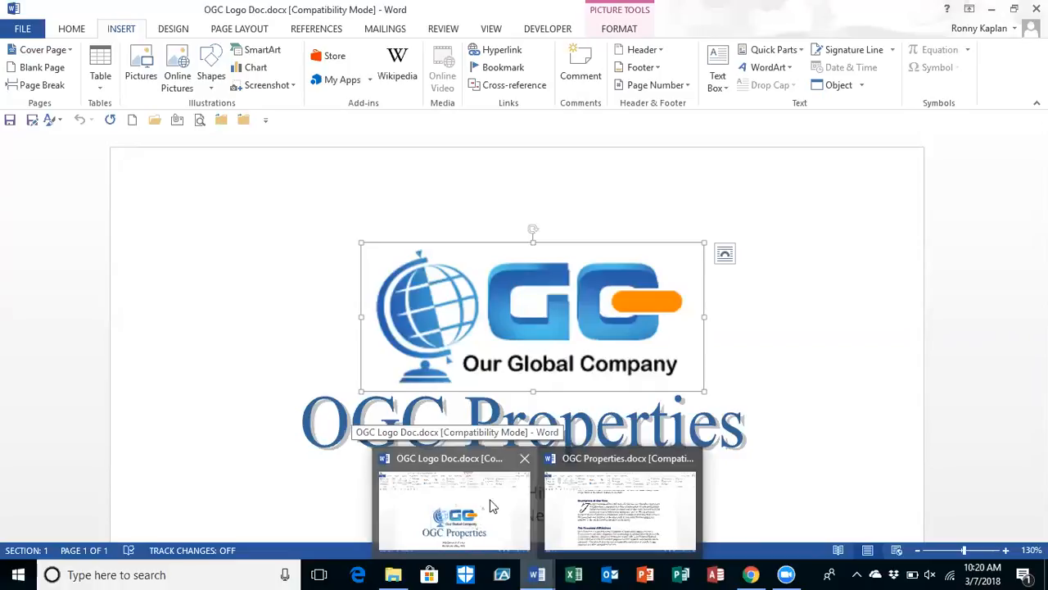
pyautogui.click(524, 461)
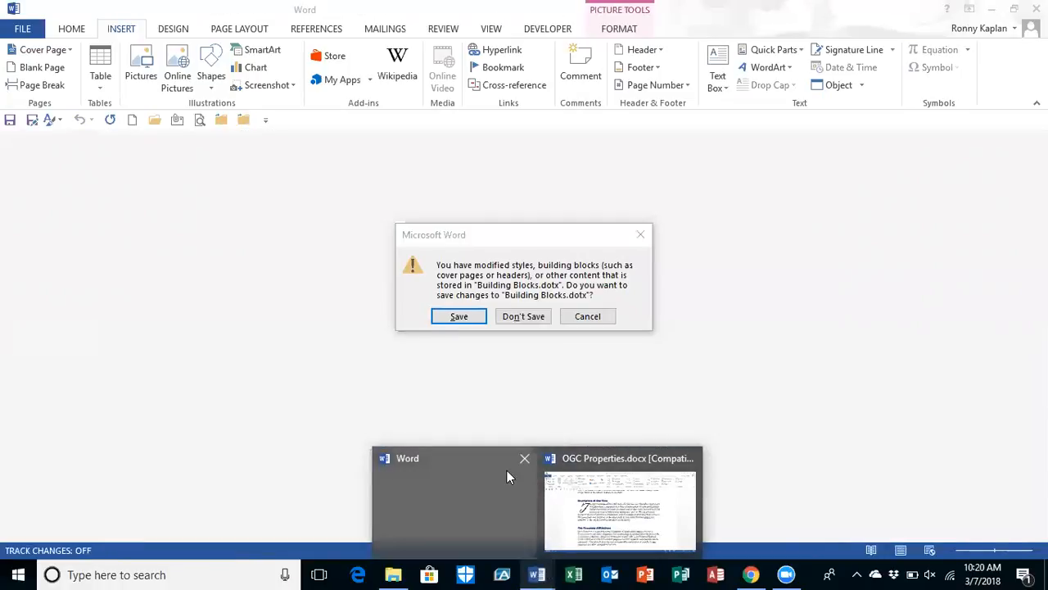
pyautogui.click(506, 318)
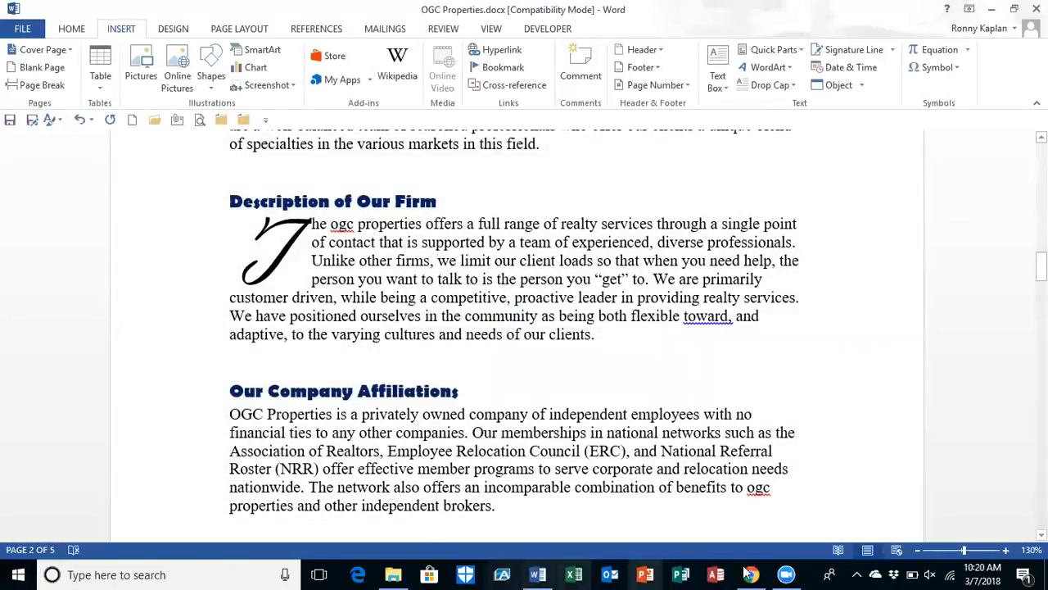
# Insert a screen clipping of the $1,185,000 Cos Cob listing's photo from realtor.com in Chrome into the "Description of Our Firm" paragraph in Word
pyautogui.moveTo(751, 574)
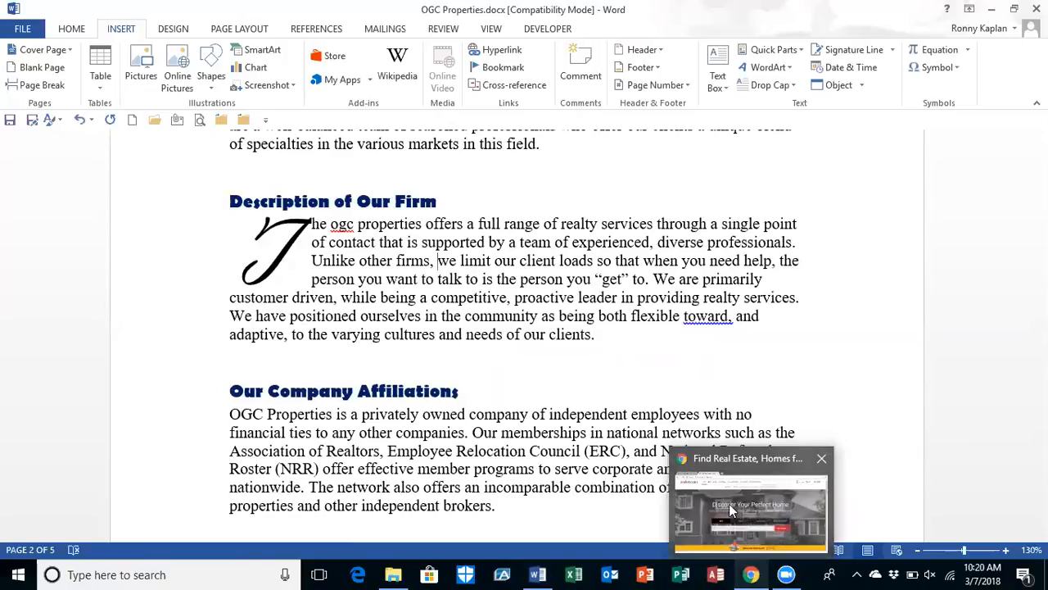
pyautogui.click(702, 502)
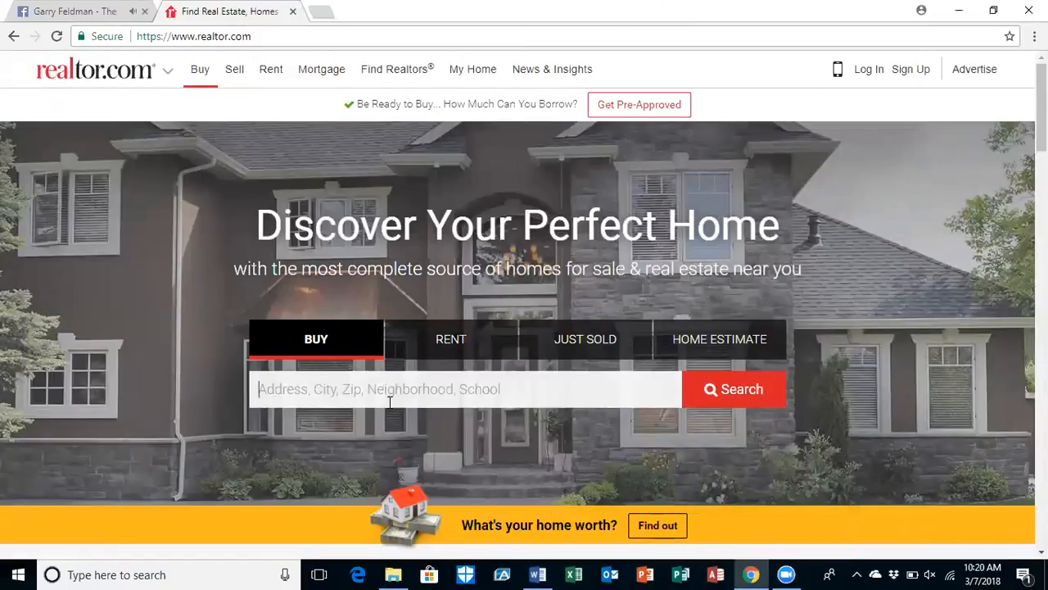
pyautogui.moveTo(1042, 106); pyautogui.dragTo(1041, 185)
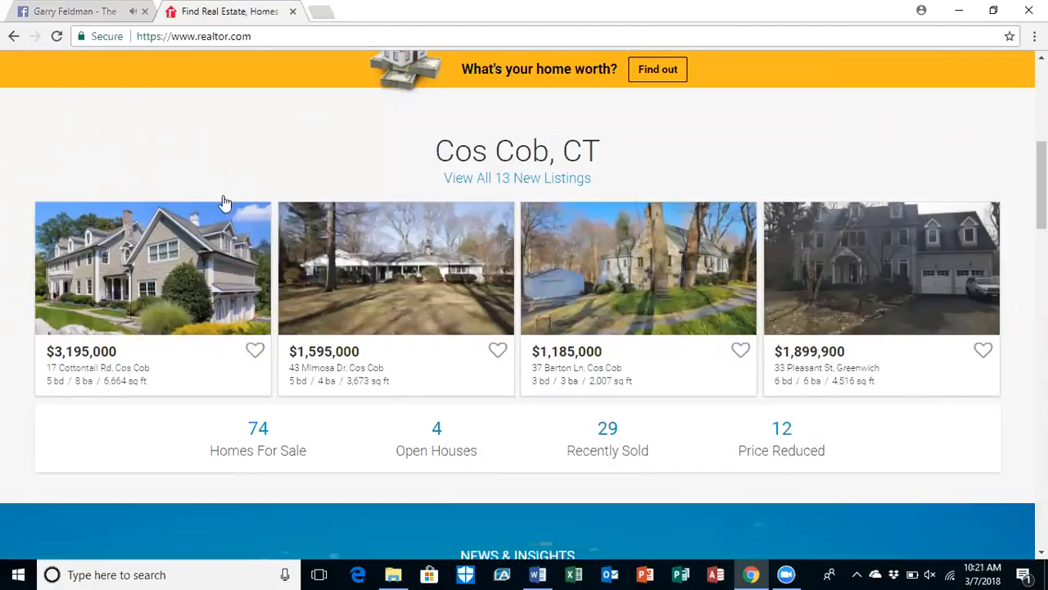
pyautogui.click(539, 573)
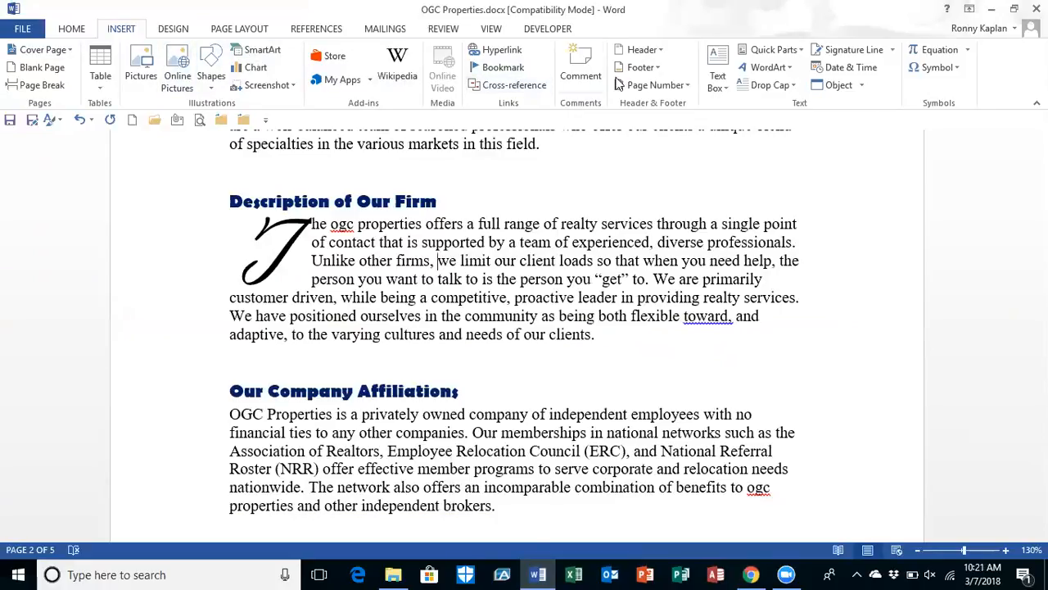
pyautogui.click(290, 89)
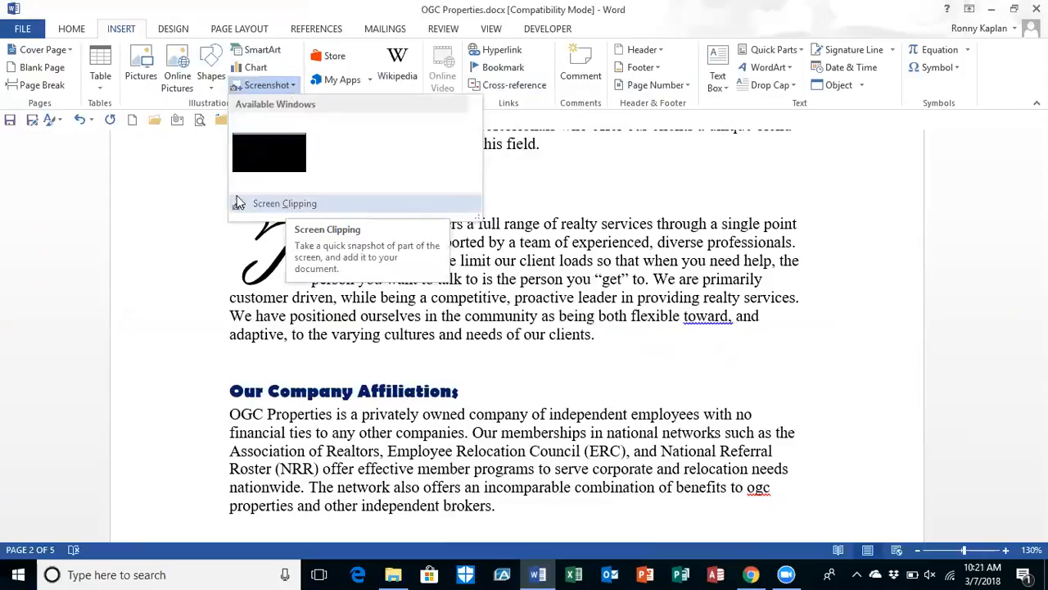
pyautogui.click(259, 205)
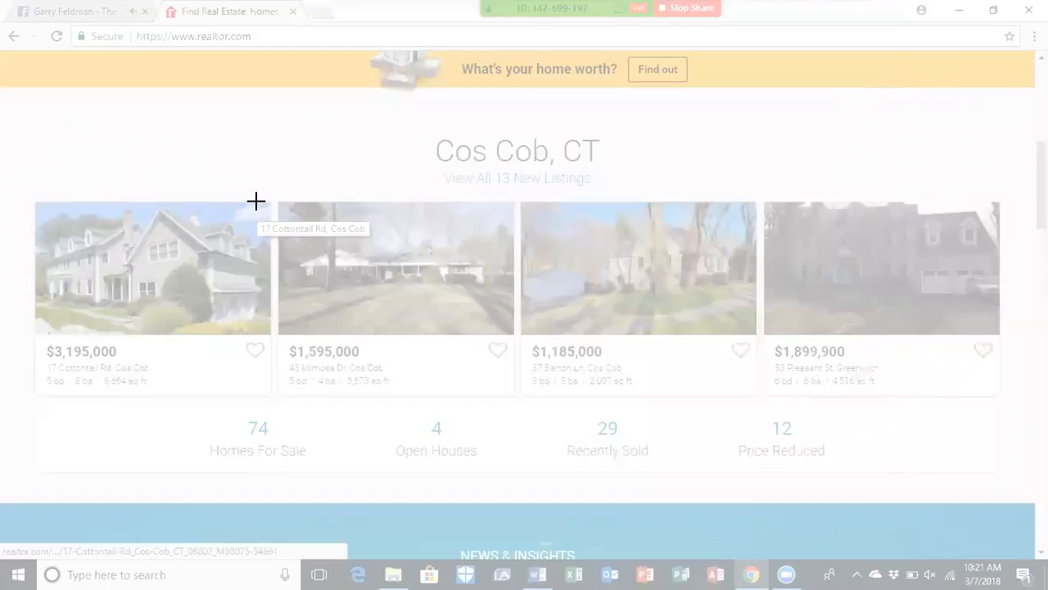
pyautogui.moveTo(521, 202); pyautogui.dragTo(758, 333)
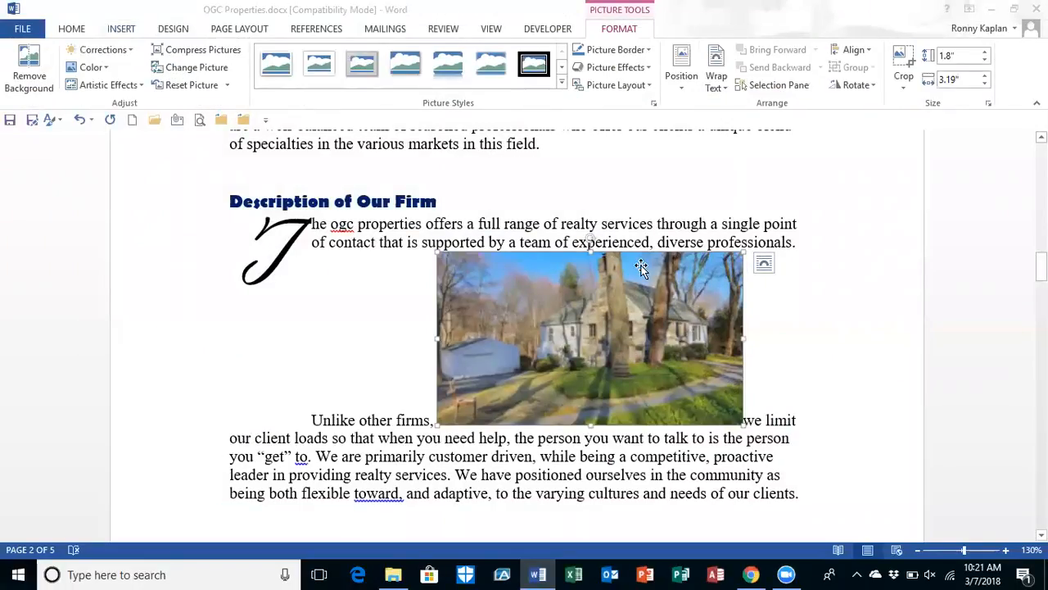
# Set the house picture's text wrapping to Square and place it at the right side of the "Description of Our Firm" paragraph
pyautogui.moveTo(641, 268); pyautogui.dragTo(770, 300)
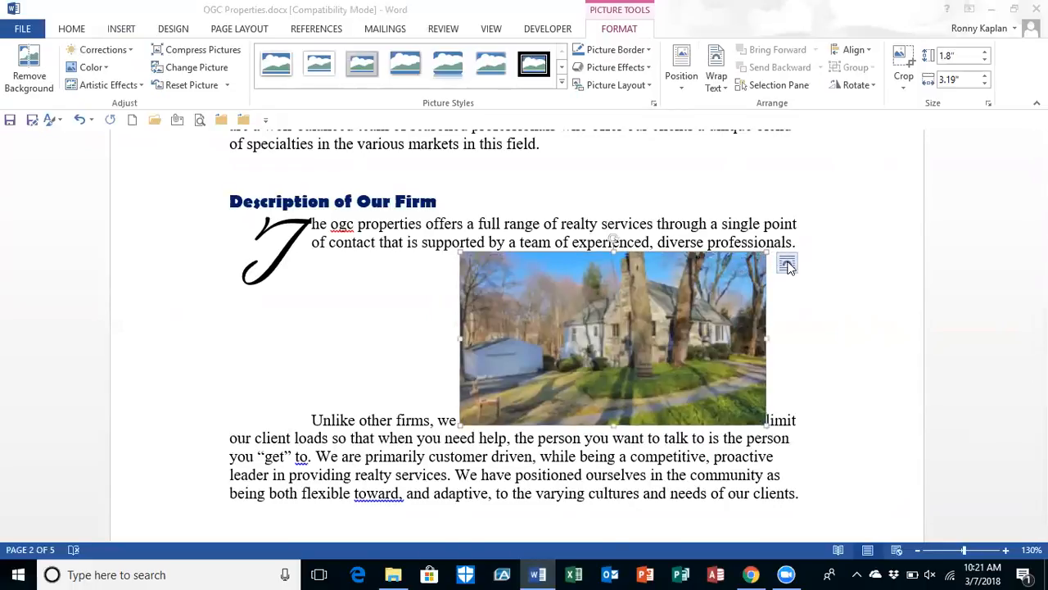
pyautogui.moveTo(729, 258); pyautogui.dragTo(776, 250)
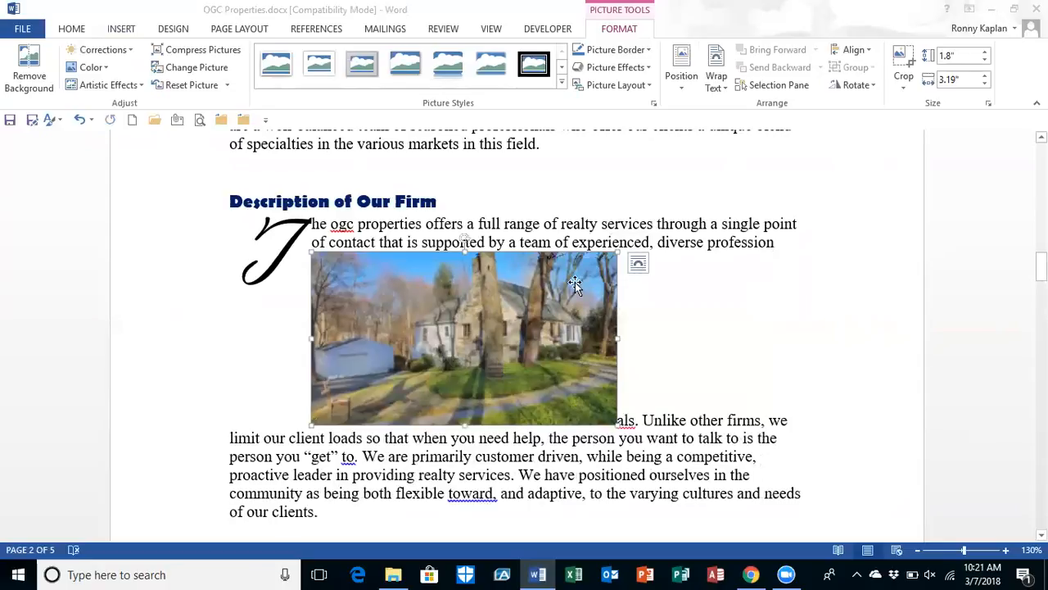
pyautogui.click(638, 264)
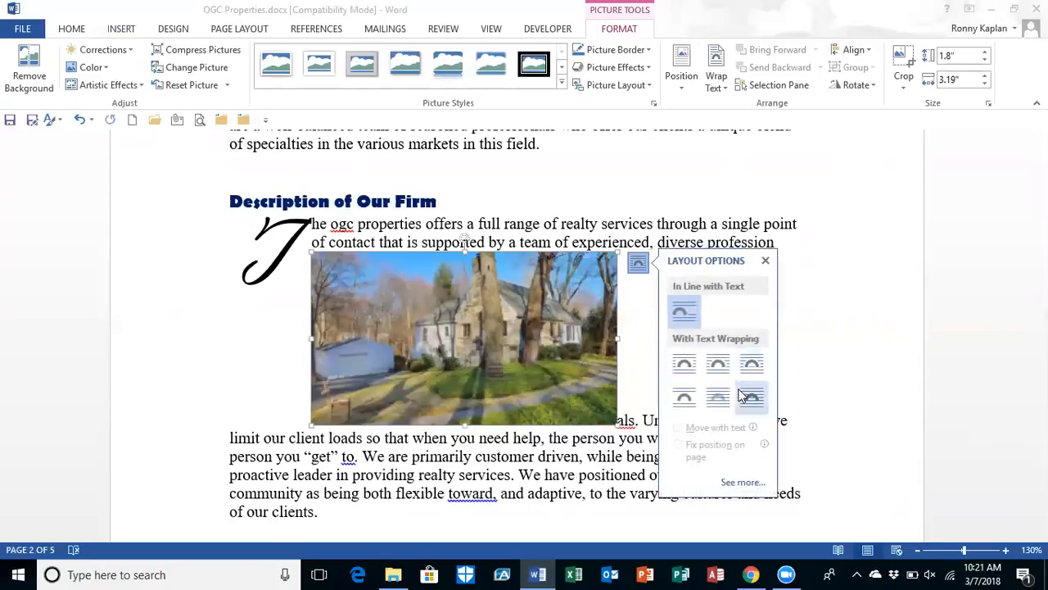
pyautogui.click(685, 400)
pyautogui.click(685, 365)
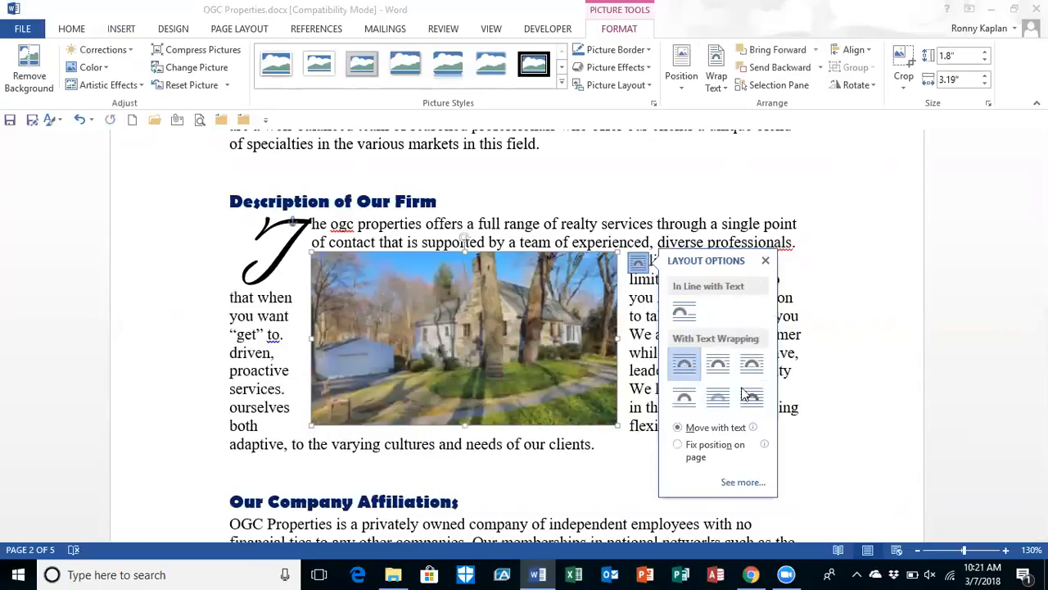
pyautogui.click(764, 262)
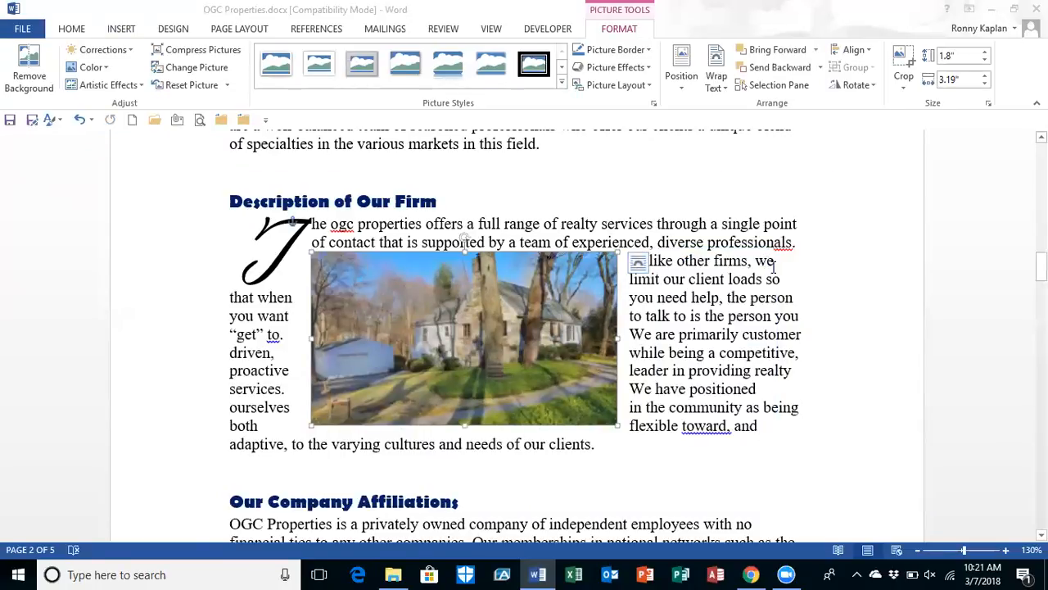
pyautogui.moveTo(576, 307); pyautogui.dragTo(735, 307)
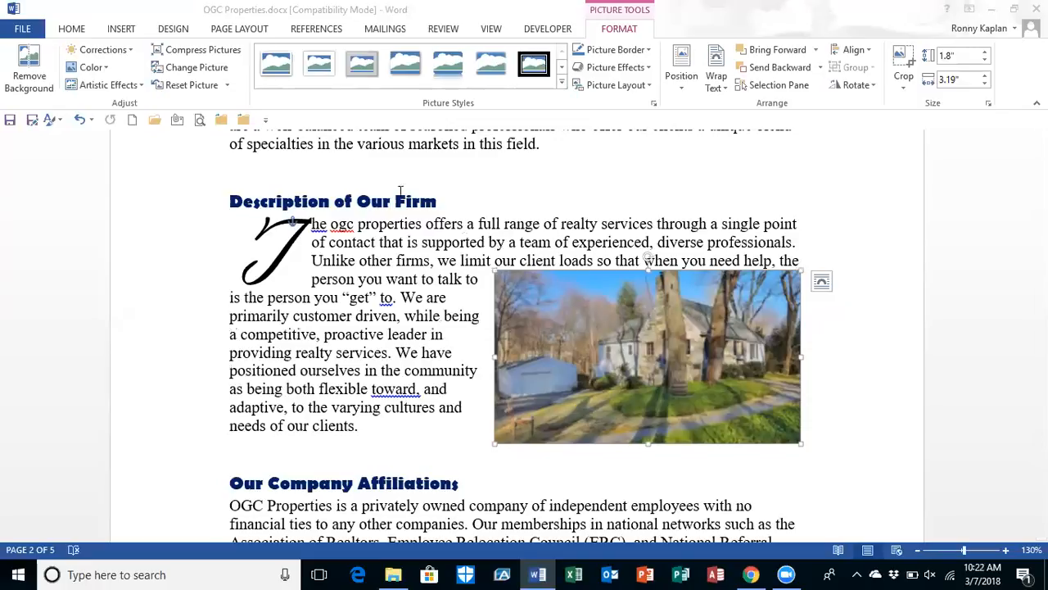
# Insert a screenshot of the entire available Chrome window into the document and delete the inserted image
pyautogui.click(114, 31)
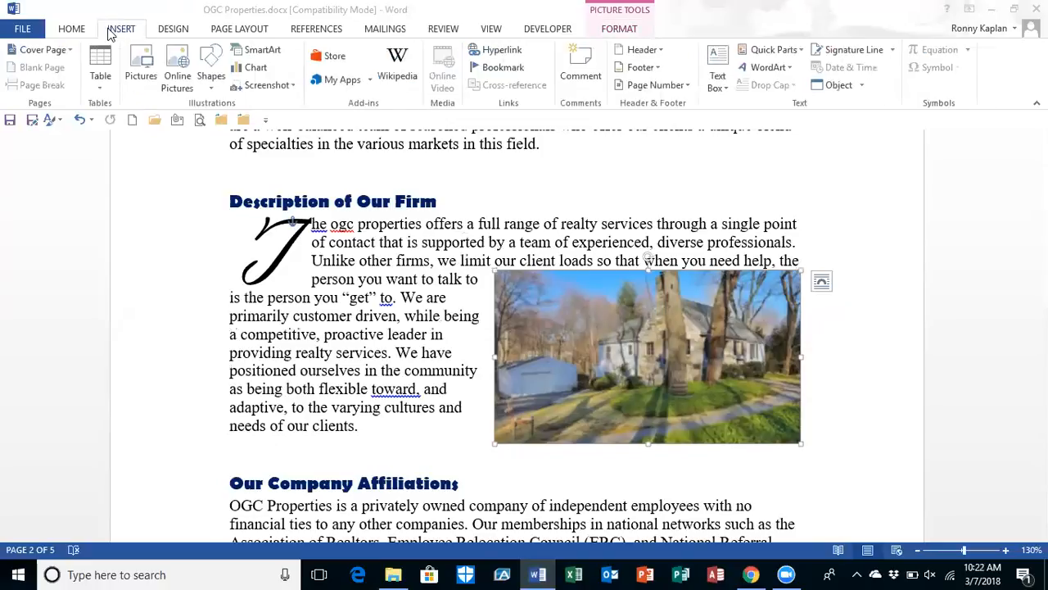
pyautogui.click(293, 86)
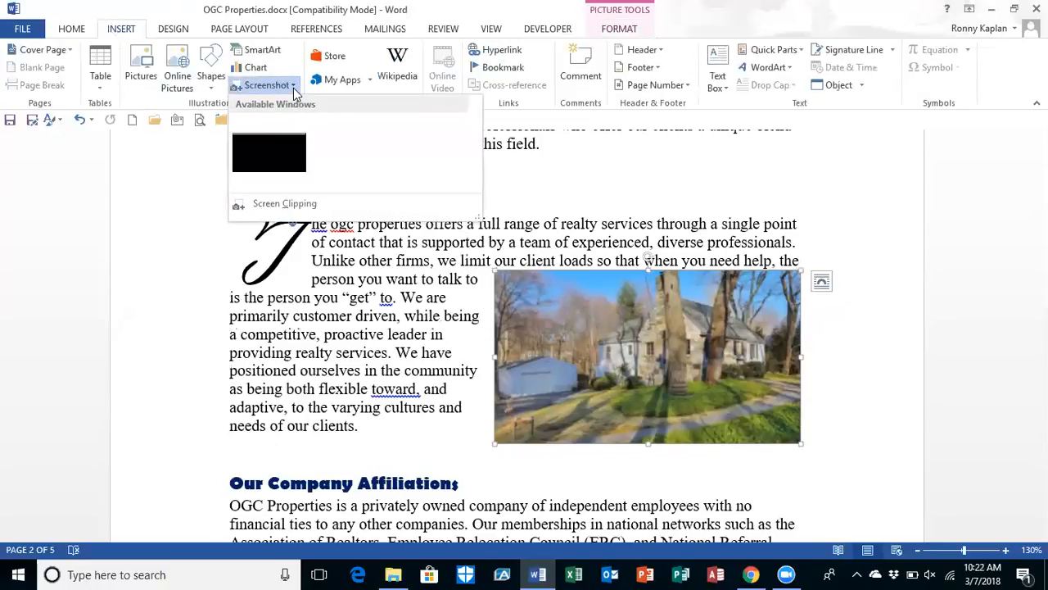
pyautogui.click(274, 153)
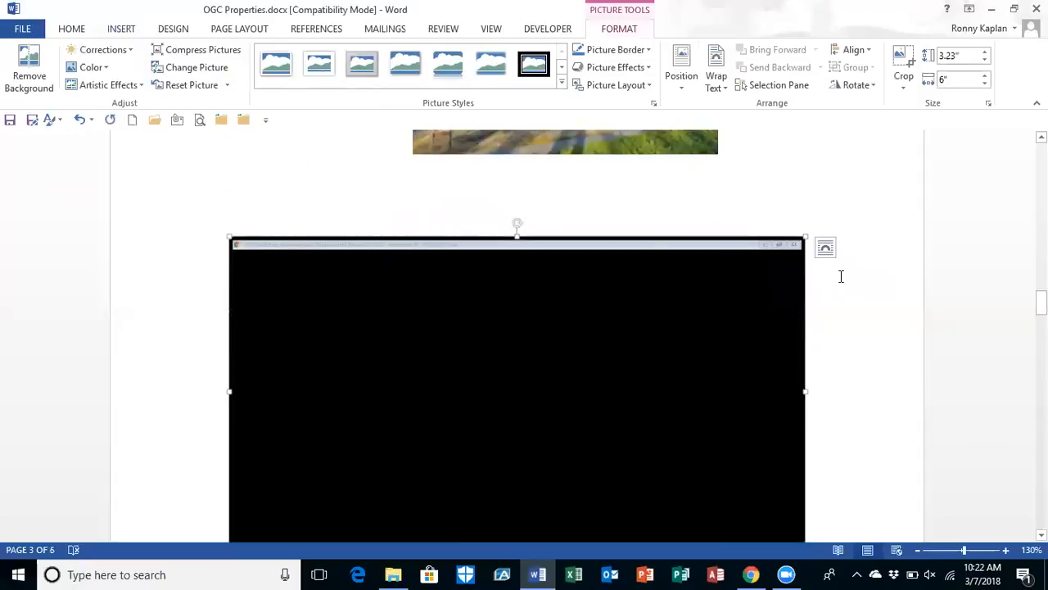
pyautogui.moveTo(1041, 303); pyautogui.dragTo(1041, 298)
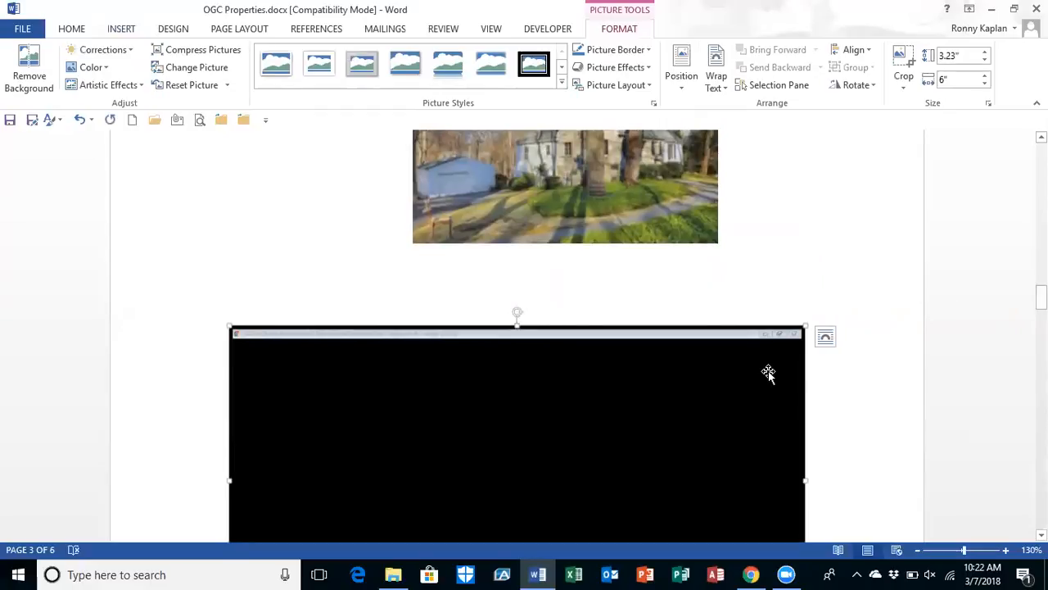
pyautogui.press('Delete')
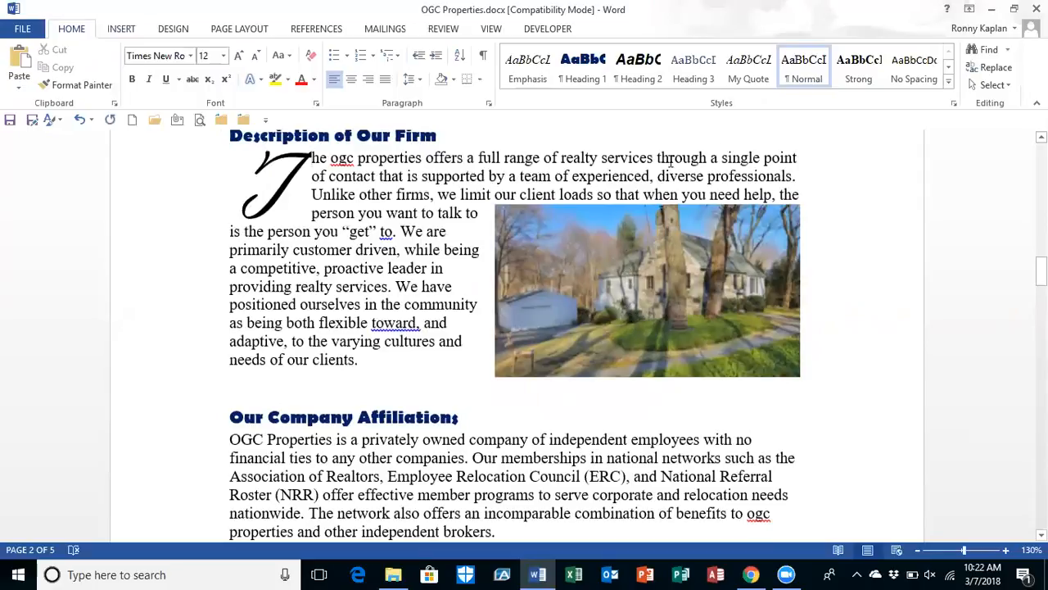
# Minimize the Word and Chrome windows and bring up the Zoom meetings window on the desktop
pyautogui.click(991, 16)
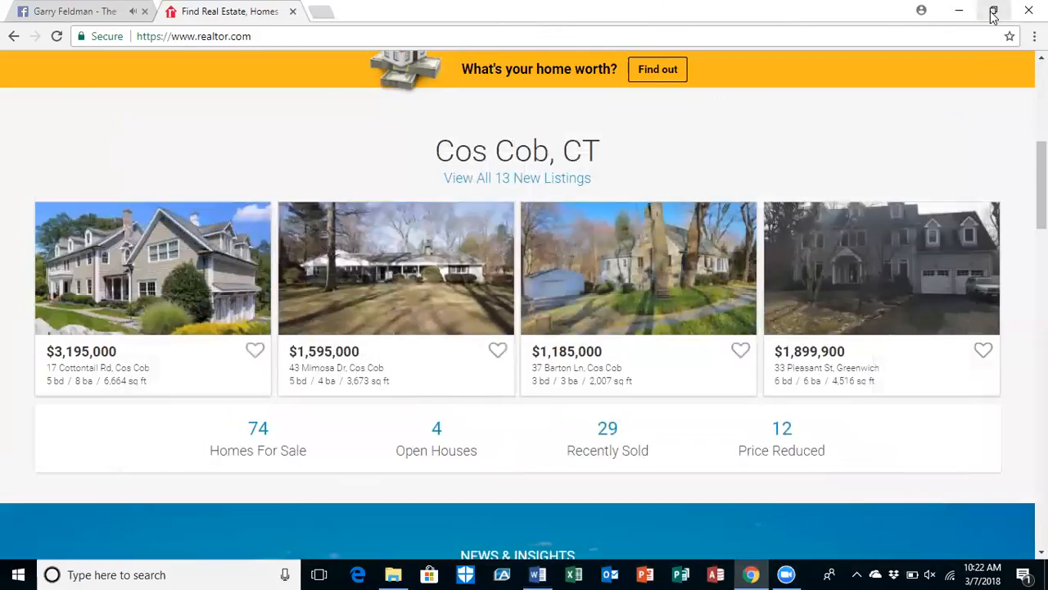
pyautogui.click(960, 16)
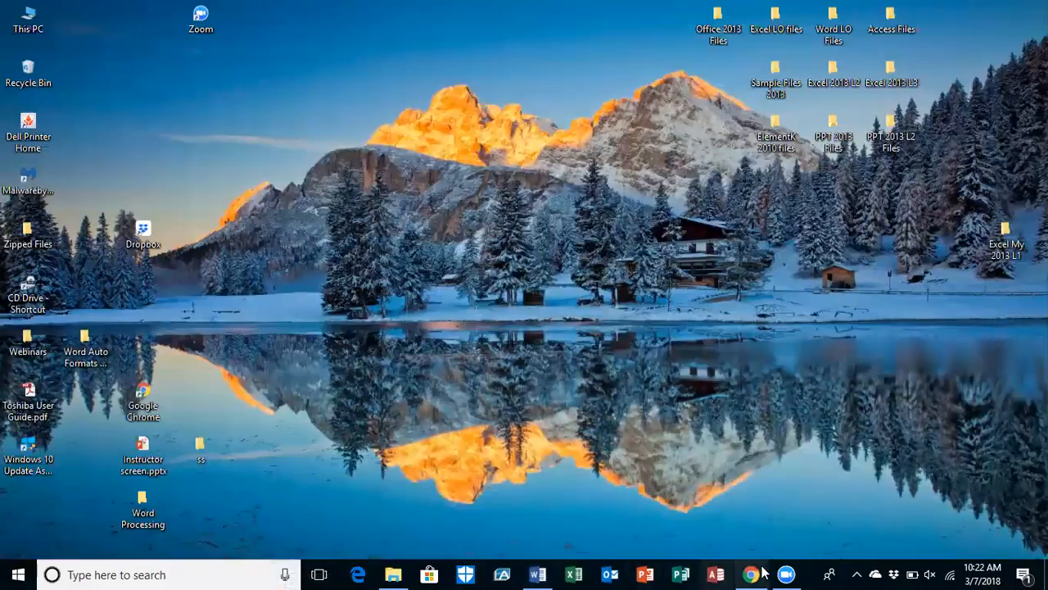
pyautogui.click(786, 574)
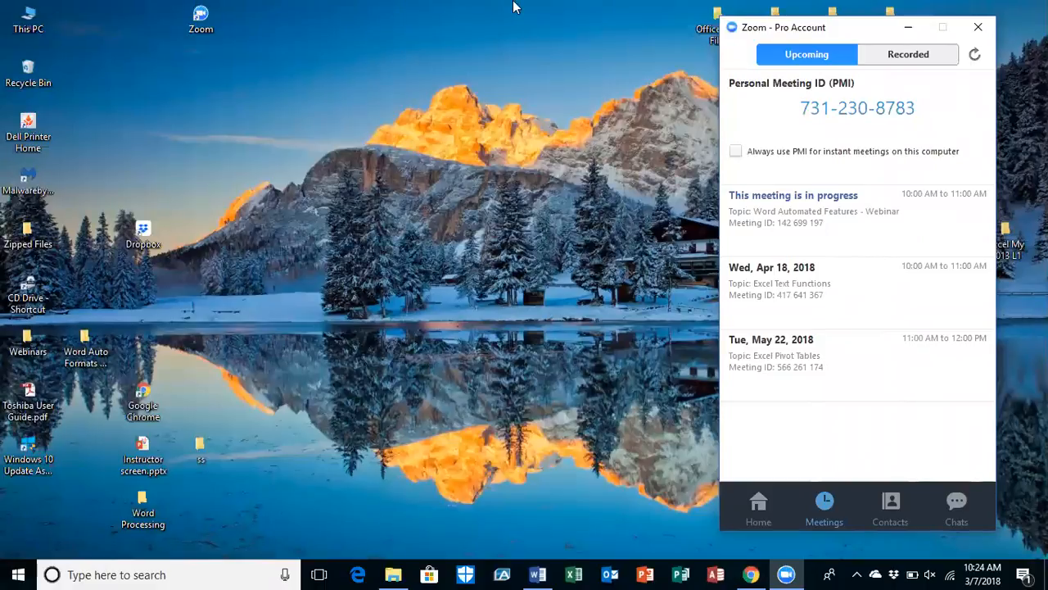
pyautogui.click(372, 30)
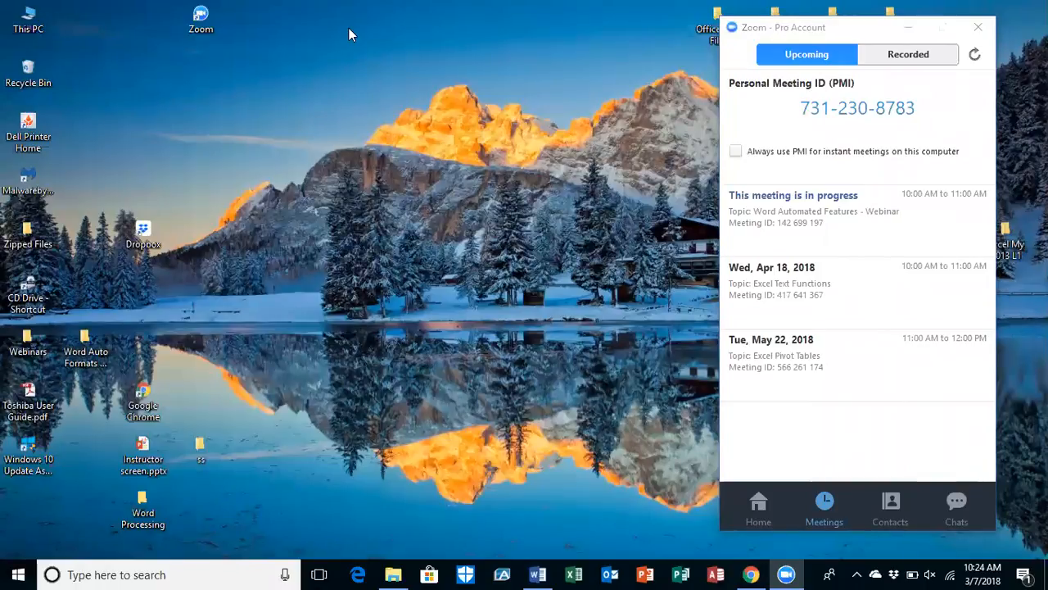